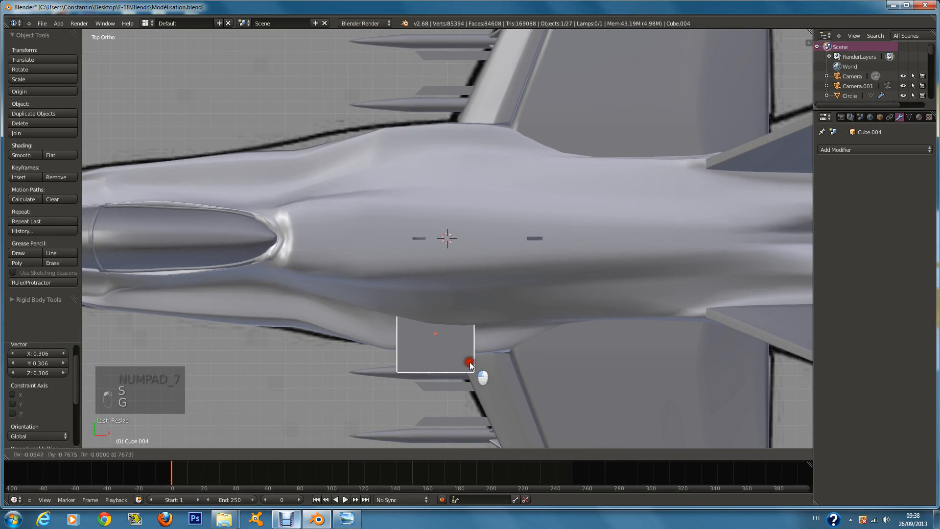
# Move the cube about -0.094 in X and -0.761 in Y beside the wing root and compare the model with the F18D-1 reference photo
pyautogui.click(469, 363)
pyautogui.press('KP_0')
pyautogui.click(352, 522)
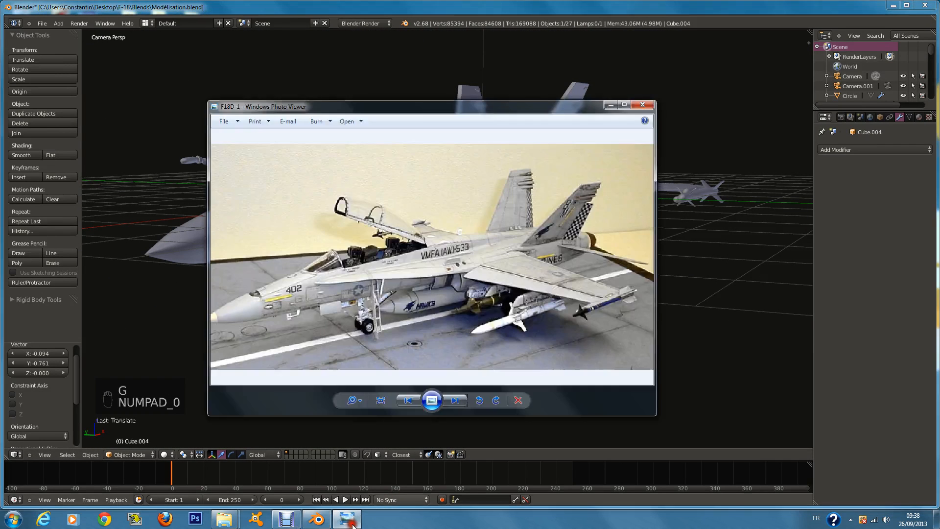
pyautogui.click(351, 522)
# Select the cube overlapping the fuselage side in top view and hide it
pyautogui.press('KP_7')
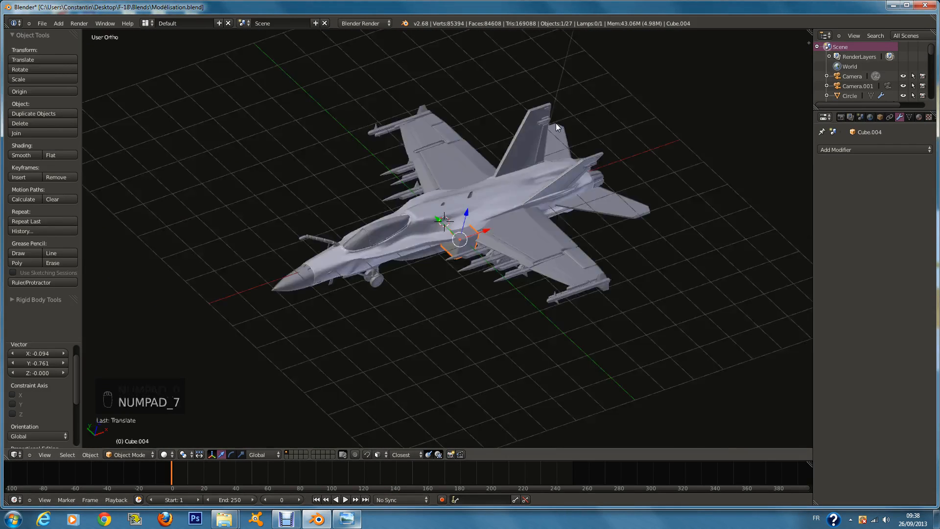
pyautogui.scroll(5, 528, 204)
pyautogui.scroll(-2, 495, 330)
pyautogui.rightClick(458, 321)
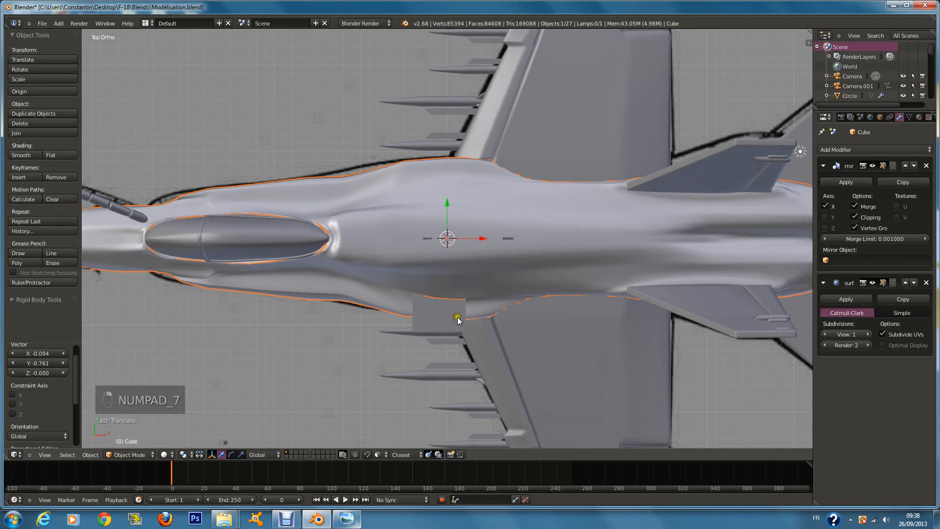
pyautogui.rightClick(453, 334)
pyautogui.scroll(1, 453, 334)
pyautogui.rightClick(453, 334)
pyautogui.scroll(-1, 454, 333)
pyautogui.scroll(1, 453, 334)
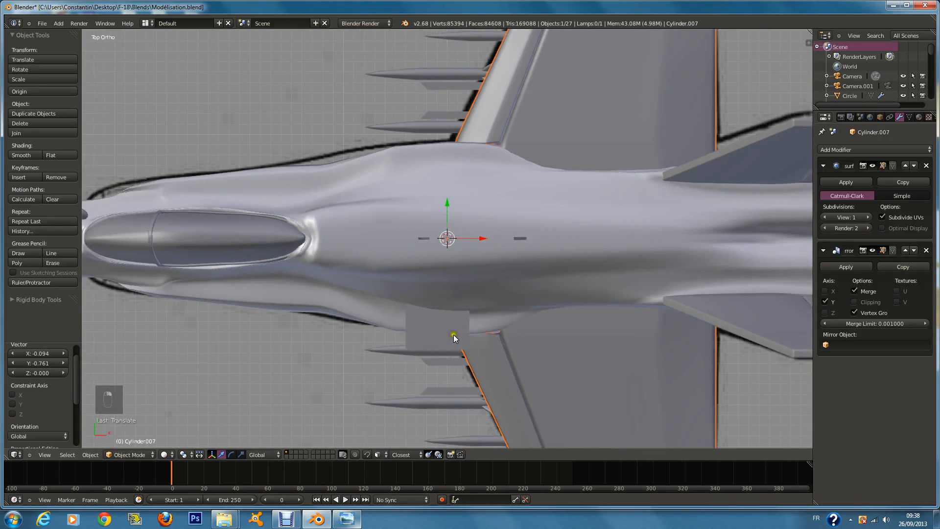
pyautogui.press('z')
pyautogui.rightClick(452, 336)
pyautogui.rightClick(407, 340)
pyautogui.press('z')
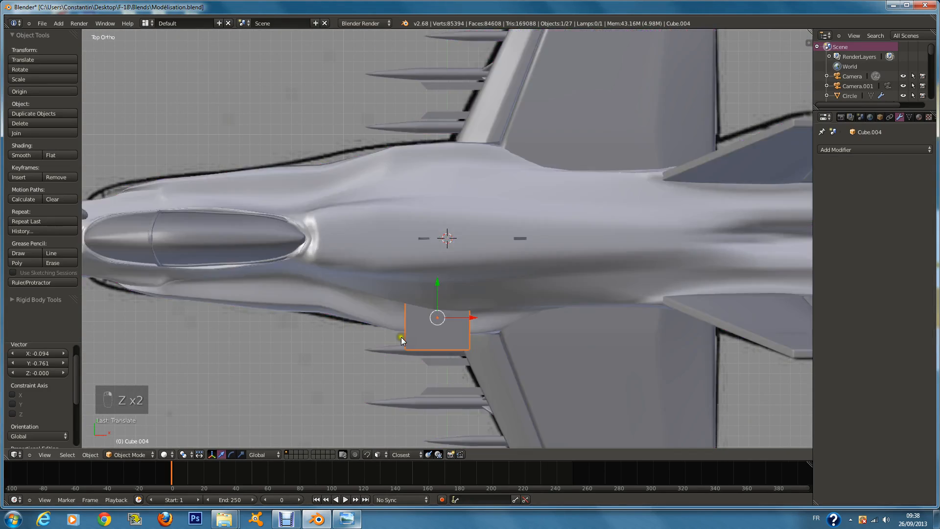
pyautogui.press('h')
# Select the fuselage, consult the F18D-1 reference photo and enter Edit Mode on the fuselage mesh
pyautogui.rightClick(399, 322)
pyautogui.scroll(-2, 399, 319)
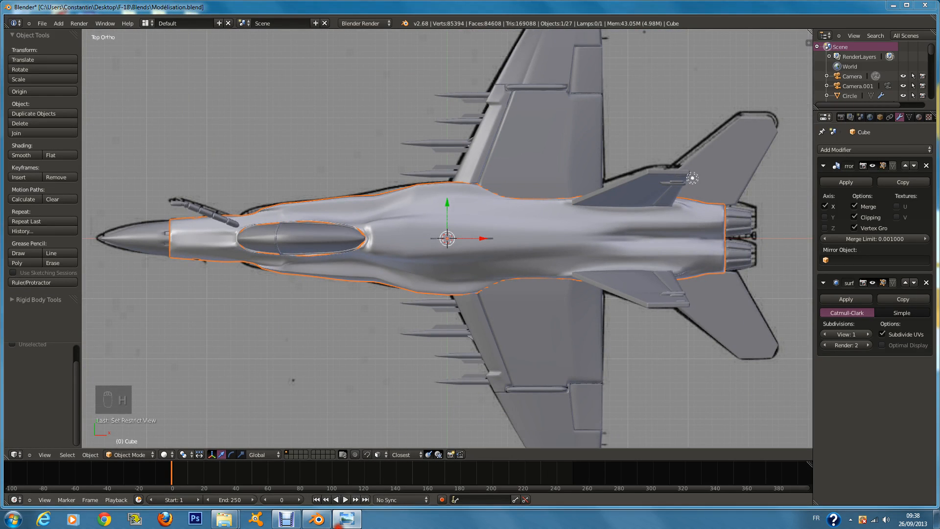
pyautogui.click(348, 518)
pyautogui.click(347, 518)
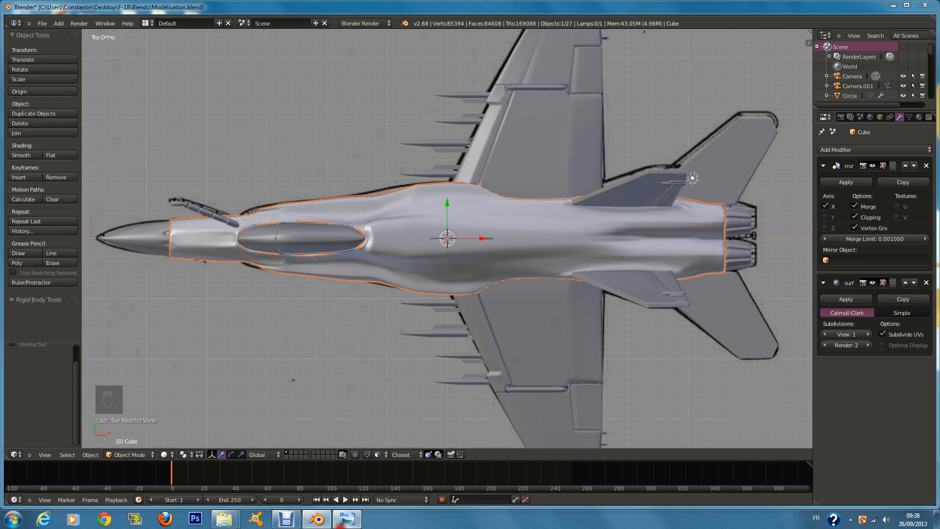
pyautogui.click(348, 519)
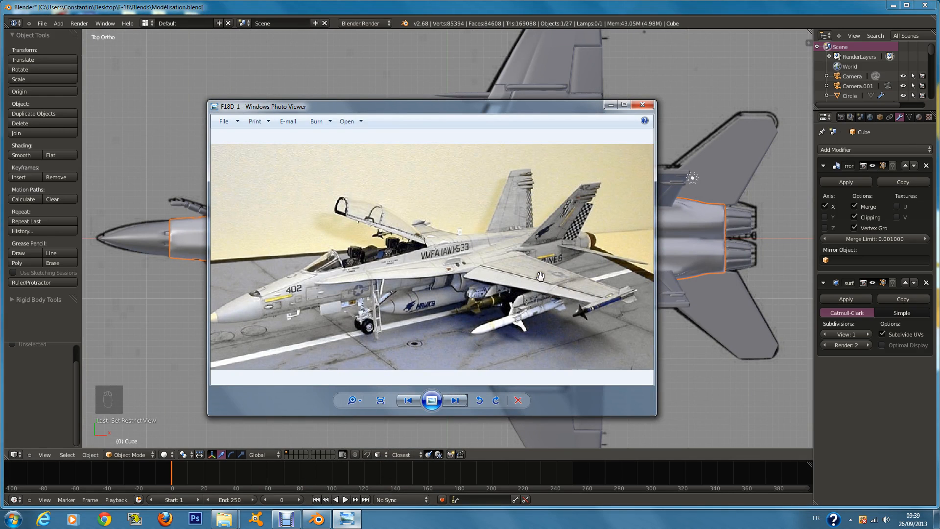
pyautogui.click(348, 519)
pyautogui.scroll(4, 463, 353)
pyautogui.press('Tab')
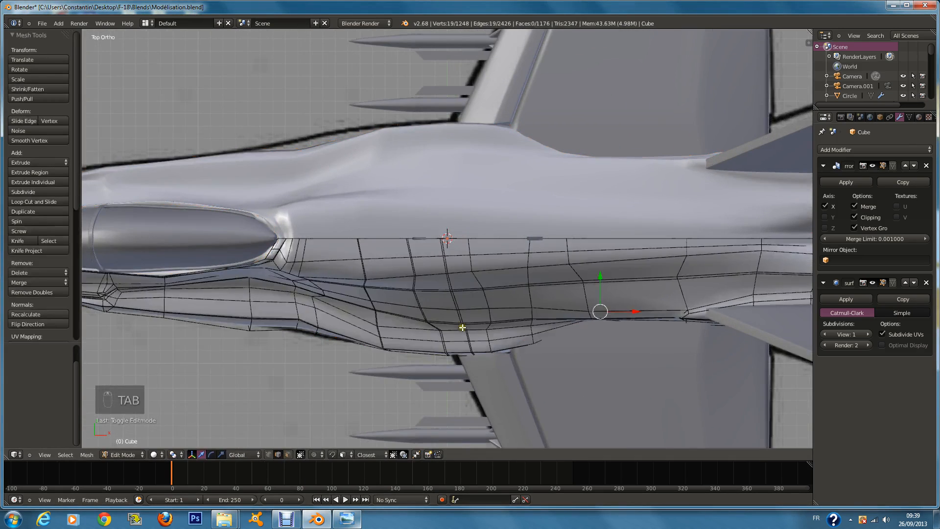
# Select the vertices on the fuselage's outer side rim beside the rear end of the canopy and move them outward along Y
pyautogui.keyDown('ctrl'); pyautogui.scroll(-9, 463, 328); pyautogui.keyUp('ctrl')
pyautogui.scroll(4, 463, 328)
pyautogui.press('z')
pyautogui.press('a')
pyautogui.press('a')
pyautogui.press('a')
pyautogui.press('a')
pyautogui.press('a')
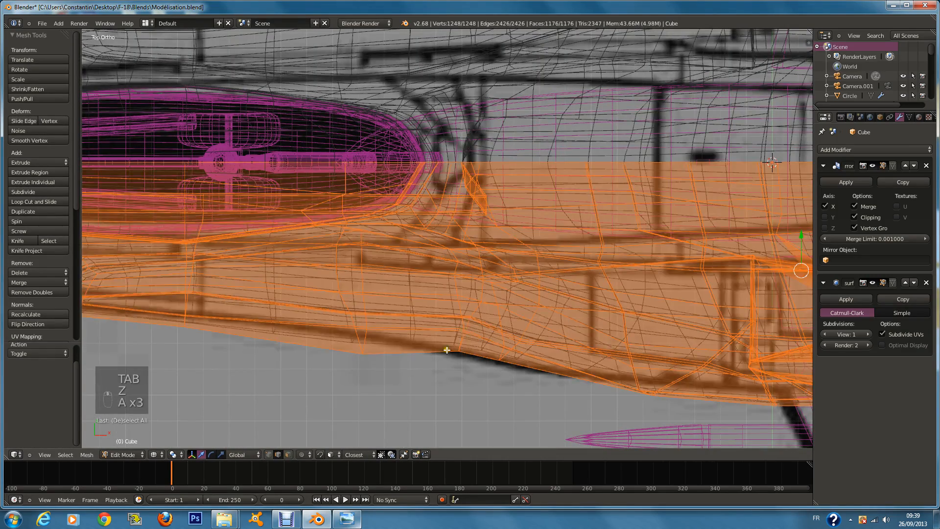
pyautogui.press('c')
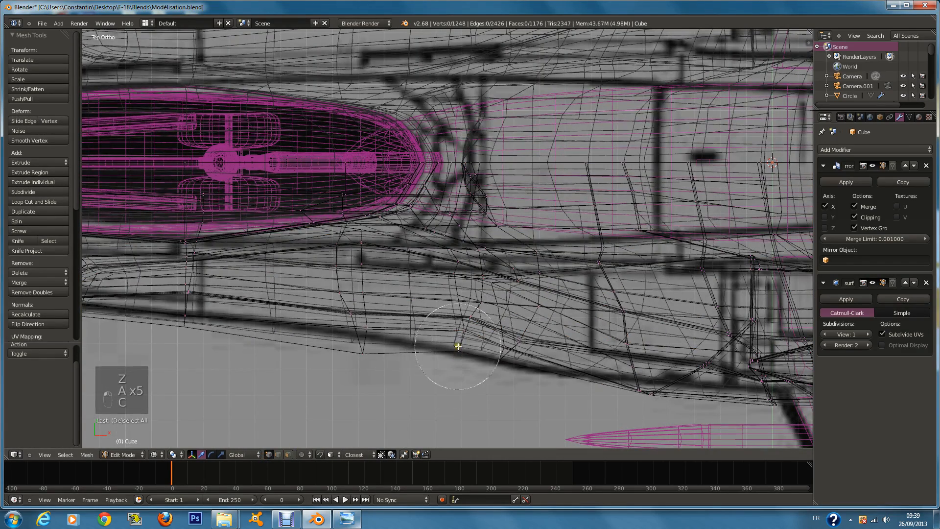
pyautogui.click(451, 343)
pyautogui.rightClick(449, 341)
pyautogui.press('z')
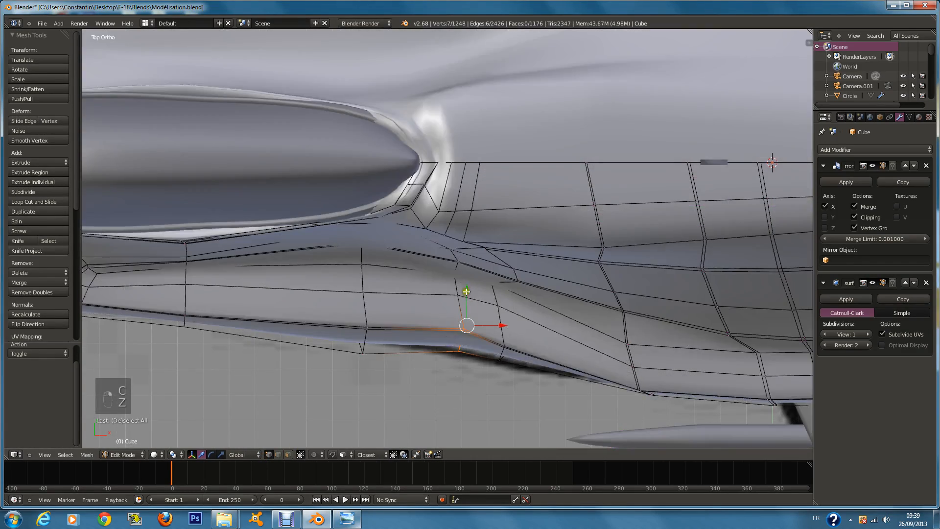
pyautogui.moveTo(467, 293); pyautogui.dragTo(463, 317)
# Rotate the next rim vertices toward the wing by about -14° and move them about 0.011 outward along Y
pyautogui.press('a')
pyautogui.press('z')
pyautogui.press('a')
pyautogui.press('a')
pyautogui.press('a')
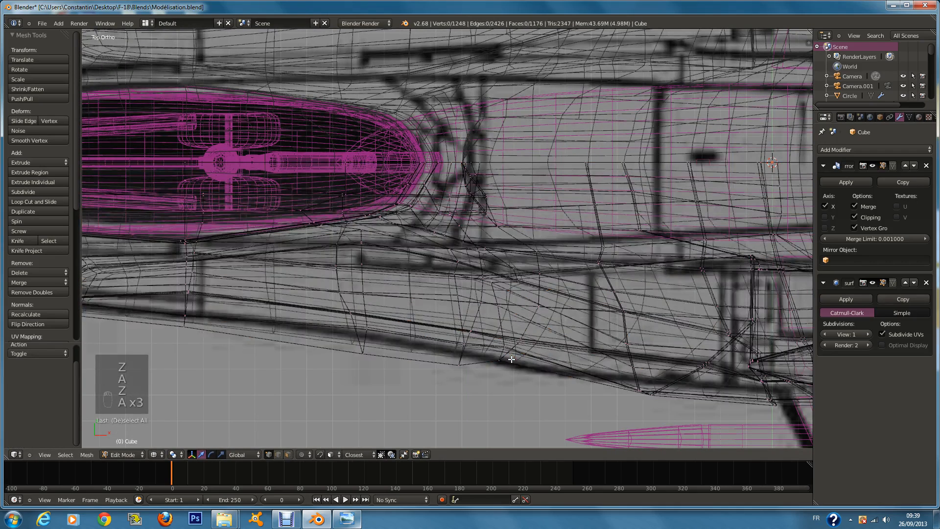
pyautogui.click(512, 359)
pyautogui.rightClick(511, 360)
pyautogui.press('r')
pyautogui.click(599, 305)
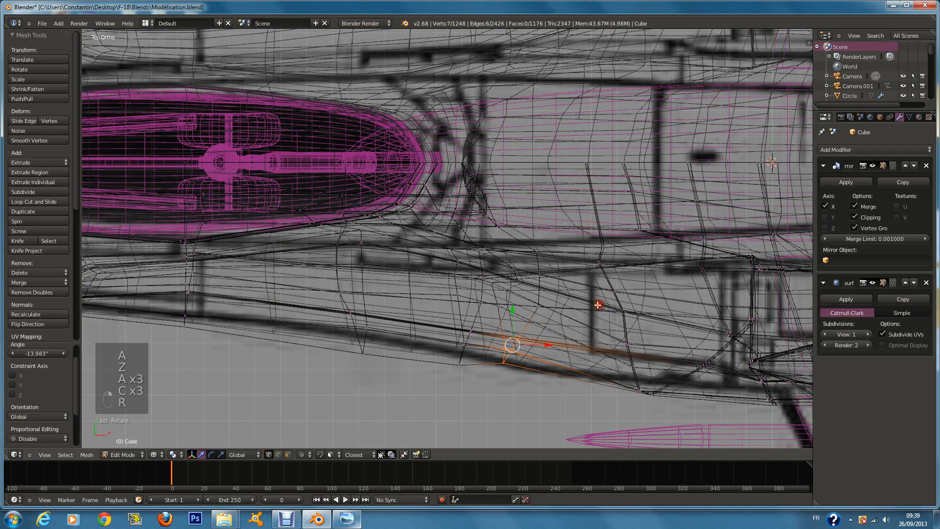
pyautogui.press('z')
pyautogui.moveTo(516, 313); pyautogui.dragTo(515, 320)
# Select the inner rim vertices at the cross-section beside the rear half of the canopy and move them outward along Y
pyautogui.press('z')
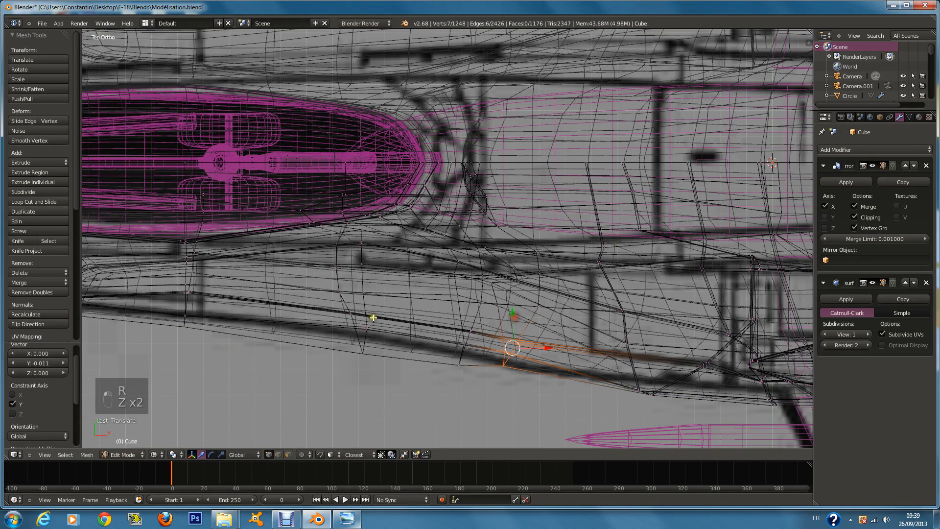
pyautogui.press('a')
pyautogui.press('c')
pyautogui.click(360, 339)
pyautogui.press('a')
pyautogui.press('c')
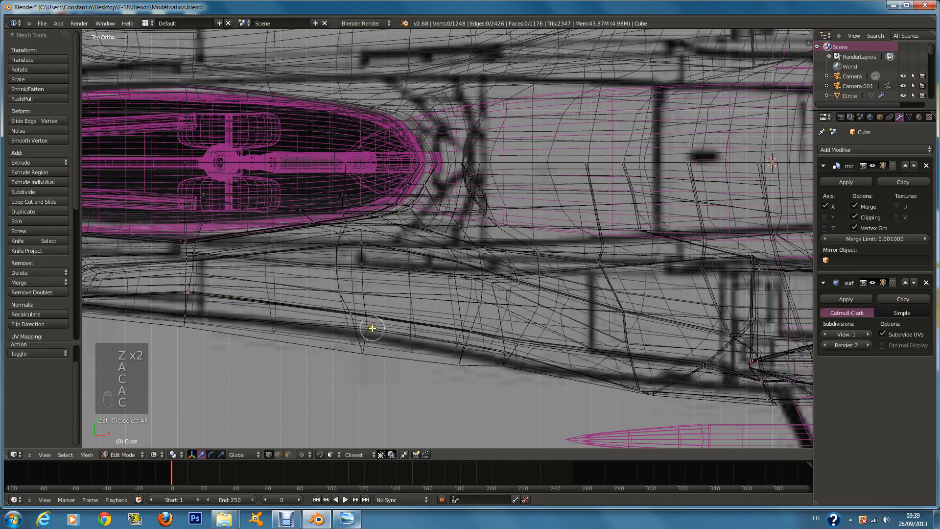
pyautogui.press('z')
pyautogui.moveTo(366, 294); pyautogui.dragTo(367, 300)
pyautogui.press('a')
# Select the inner rim vertices at the next cross-section toward the wing and move them outward along Y
pyautogui.press('z')
pyautogui.press('a')
pyautogui.press('c')
pyautogui.rightClick(465, 346)
pyautogui.press('a')
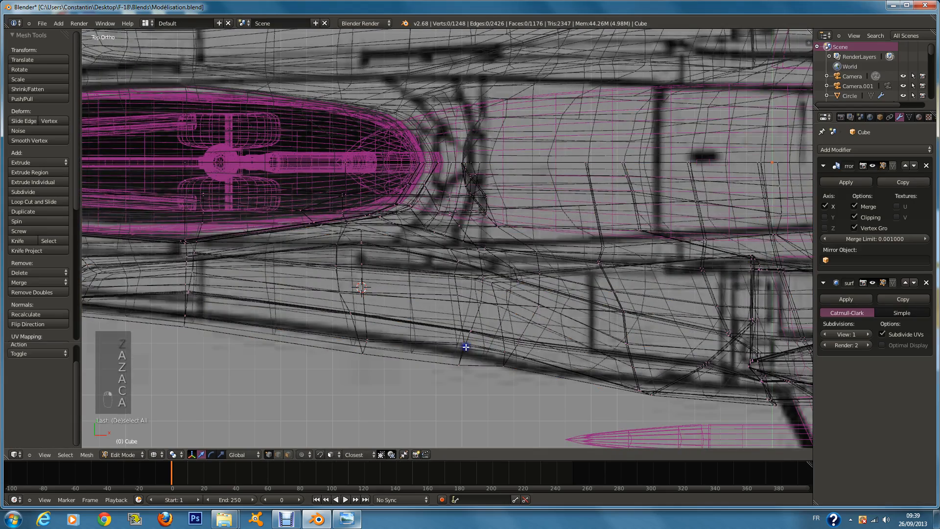
pyautogui.press('c')
pyautogui.click(466, 346)
pyautogui.press('z')
pyautogui.press('z')
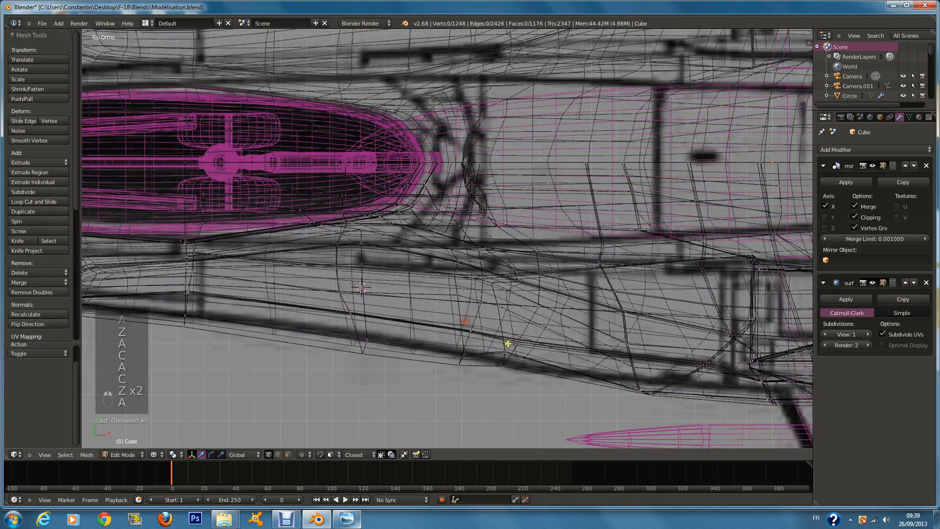
# Move the inner rim vertices one further cross-section toward the wing about 0.036 outward along Y
pyautogui.press('a')
pyautogui.press('c')
pyautogui.click(499, 353)
pyautogui.press('z')
pyautogui.moveTo(504, 318); pyautogui.dragTo(505, 327)
# Select the lengthwise edge line between the upper fuselage and the wing-root extension, from behind the canopy past the wing's leading edge
pyautogui.scroll(-3, 571, 330)
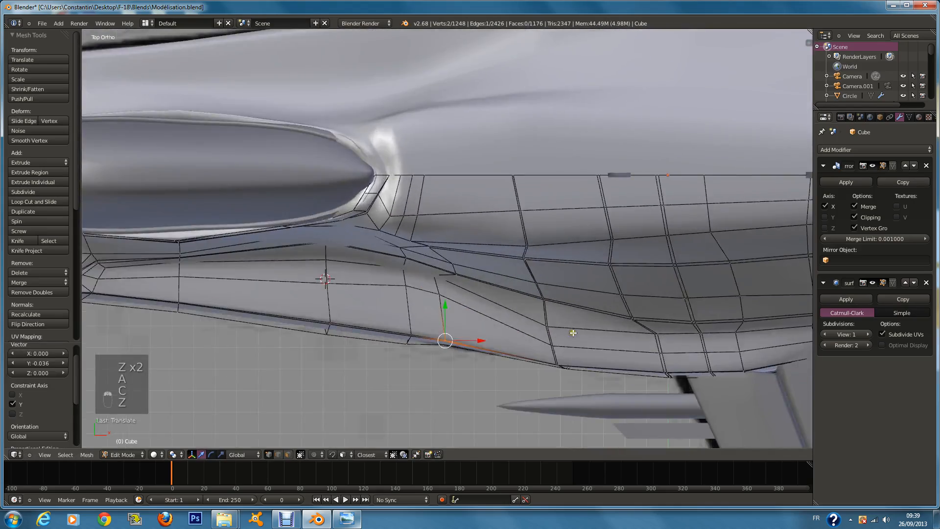
pyautogui.keyDown('ctrl'); pyautogui.scroll(5, 558, 313); pyautogui.keyUp('ctrl')
pyautogui.scroll(2, 441, 289)
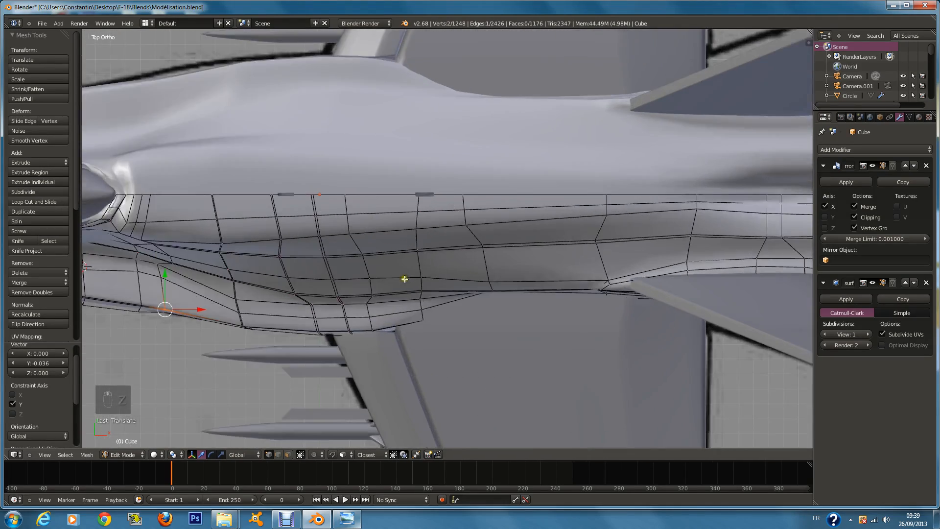
pyautogui.press('z')
pyautogui.press('a')
pyautogui.press('a')
pyautogui.press('a')
pyautogui.press('a')
pyautogui.press('a')
pyautogui.press('c')
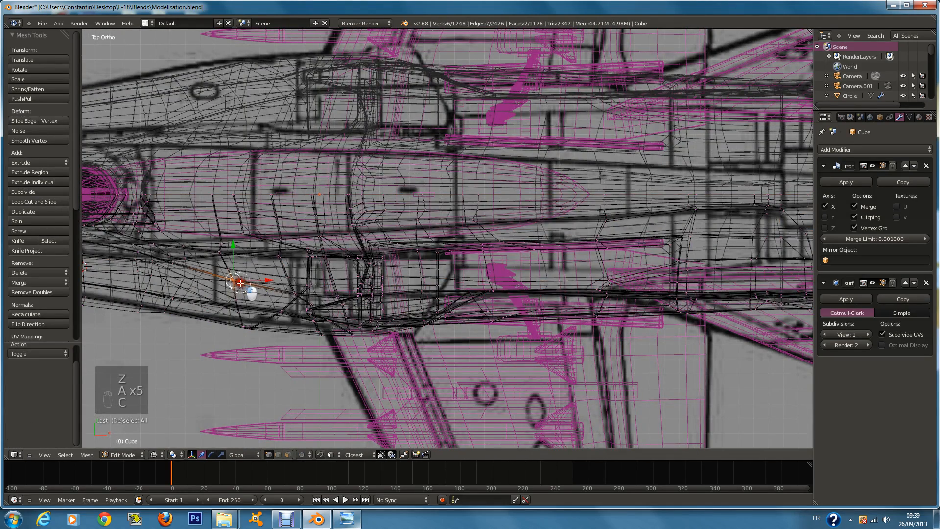
pyautogui.press('z')
pyautogui.moveTo(312, 294); pyautogui.dragTo(331, 295)
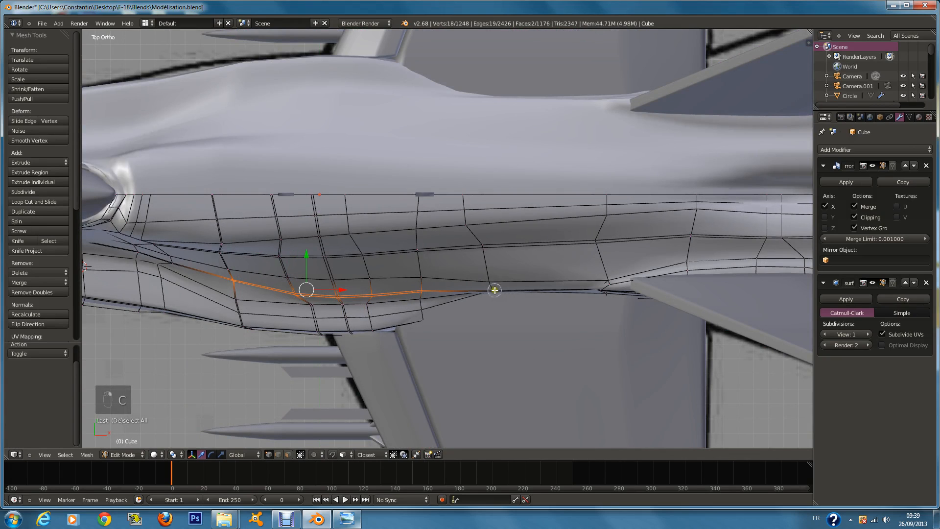
# Try to flatten the selected edge line by scaling it to 0 along Z and, instead, along Y
pyautogui.press('r')
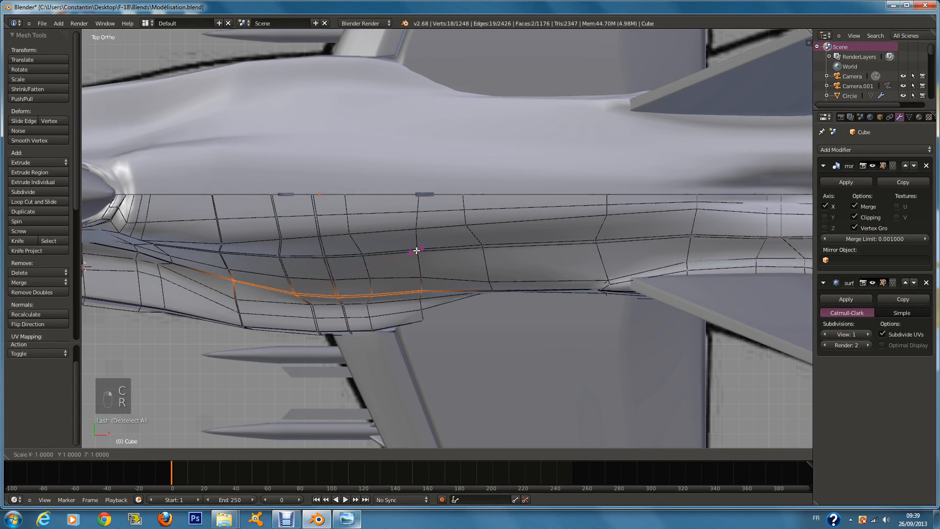
pyautogui.rightClick(417, 250)
pyautogui.hotkey('ctrl', 'z')
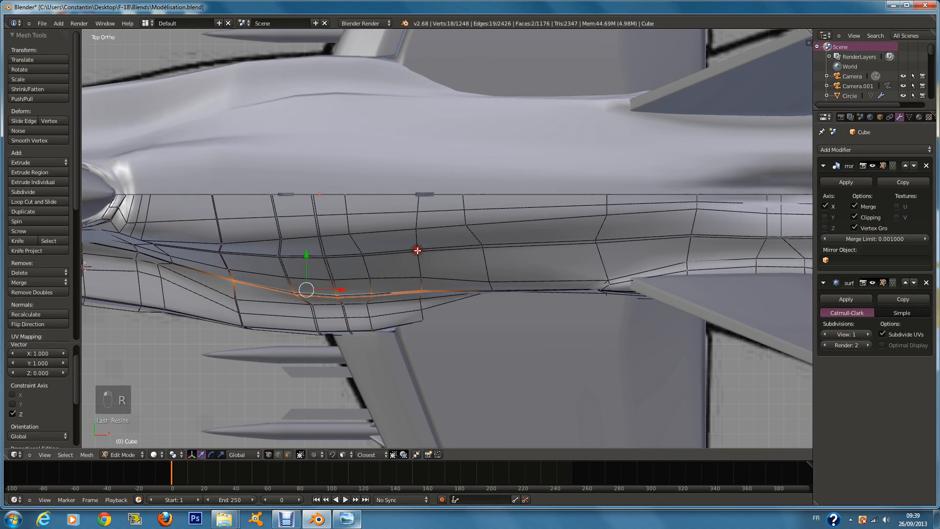
pyautogui.press('s')
pyautogui.press('y')
pyautogui.press('0')
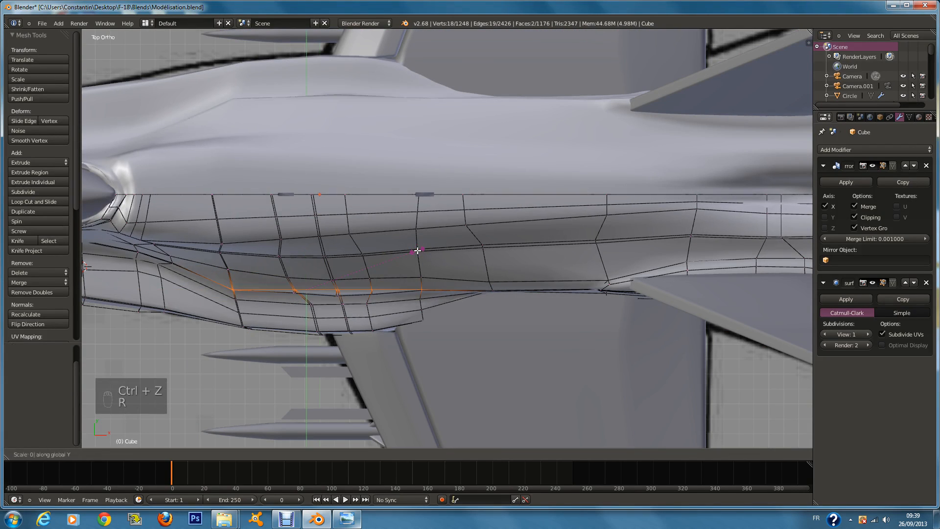
pyautogui.click(417, 250)
# Add the missed vertices on the forward and middle part of the lengthwise edge line to the selection
pyautogui.moveTo(417, 250); pyautogui.dragTo(409, 199, button='middle')
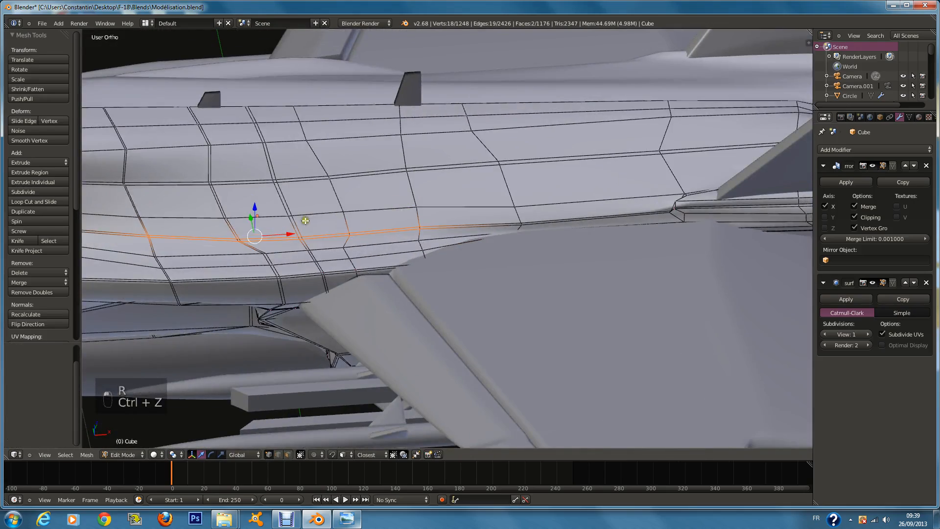
pyautogui.press('z')
pyautogui.rightClick(145, 235)
pyautogui.press('z')
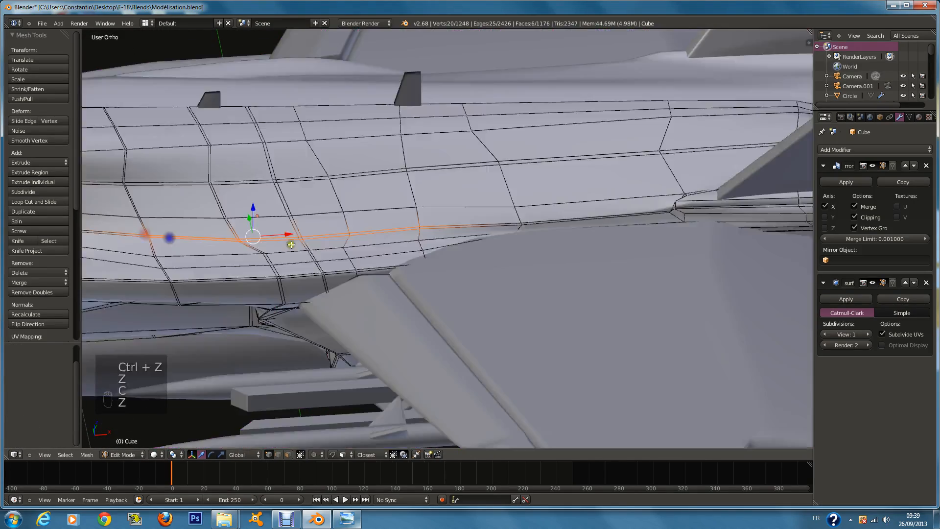
pyautogui.moveTo(169, 237); pyautogui.dragTo(158, 240, button='middle')
pyautogui.press('c')
pyautogui.rightClick(296, 242)
pyautogui.press('z')
pyautogui.press('c')
pyautogui.click(294, 240)
pyautogui.rightClick(294, 241)
pyautogui.press('z')
# Add the missed vertices toward the rear of the lengthwise edge line to the selection
pyautogui.press('c')
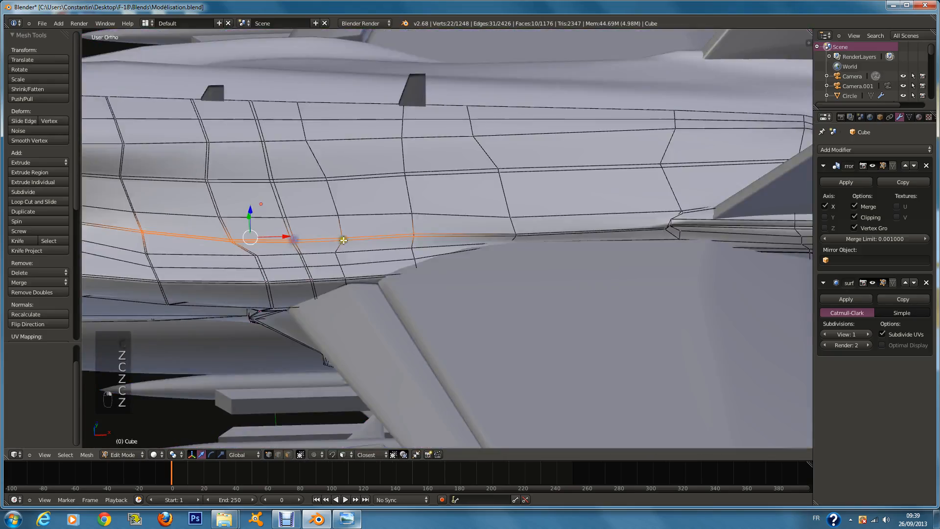
pyautogui.press('z')
pyautogui.press('c')
pyautogui.press('z')
pyautogui.press('c')
pyautogui.click(428, 236)
pyautogui.press('z')
pyautogui.press('c')
pyautogui.click(416, 236)
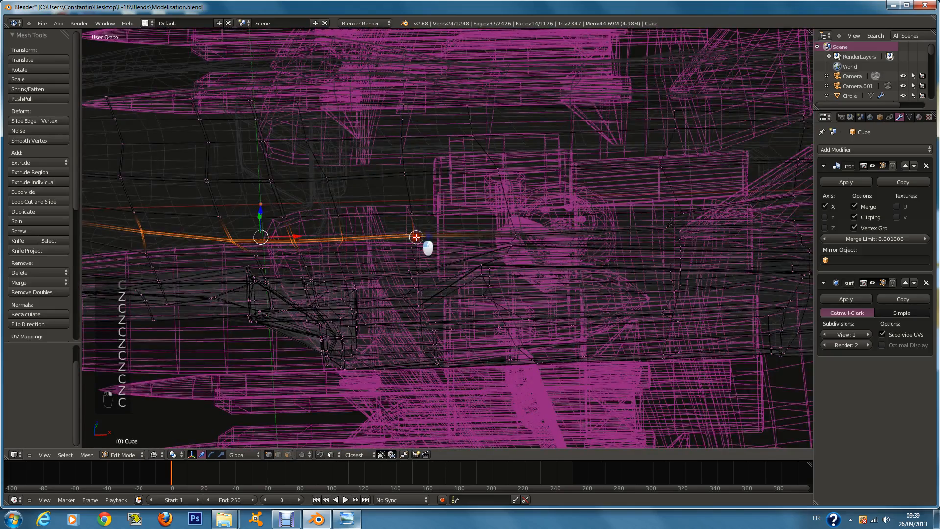
pyautogui.rightClick(416, 237)
pyautogui.press('z')
# Move the selected edge line about 0.063 toward the fuselage centre along Y and flatten it with a Y scale of 0
pyautogui.scroll(-3, 441, 236)
pyautogui.moveTo(441, 235); pyautogui.dragTo(560, 204, button='middle')
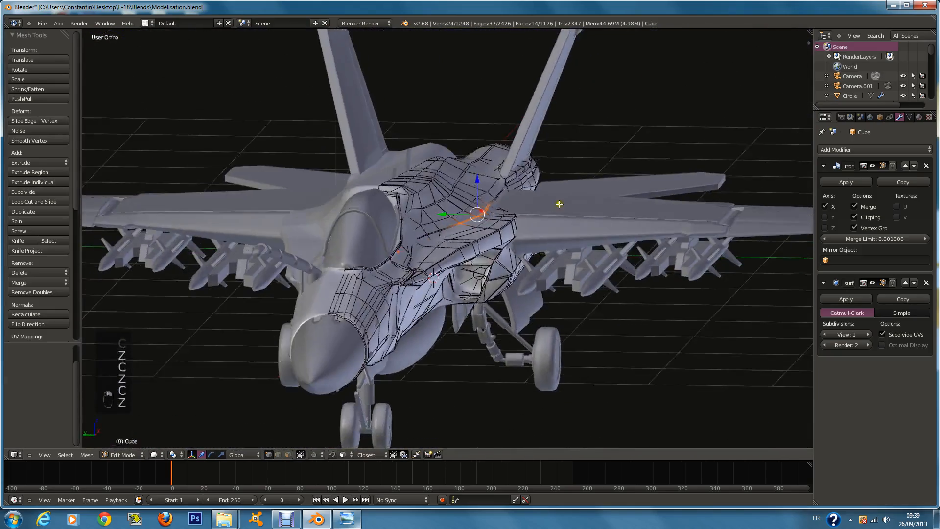
pyautogui.moveTo(457, 212); pyautogui.dragTo(466, 221)
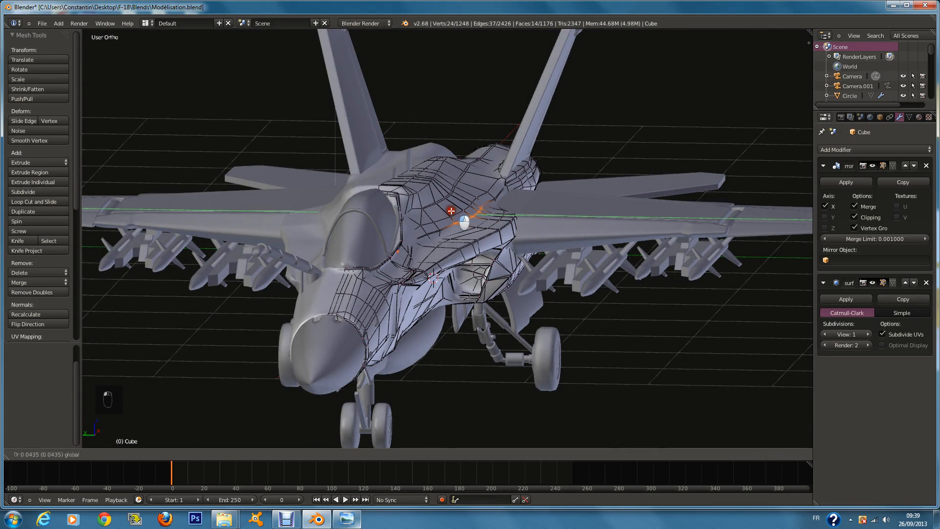
pyautogui.click(450, 210)
pyautogui.press('s')
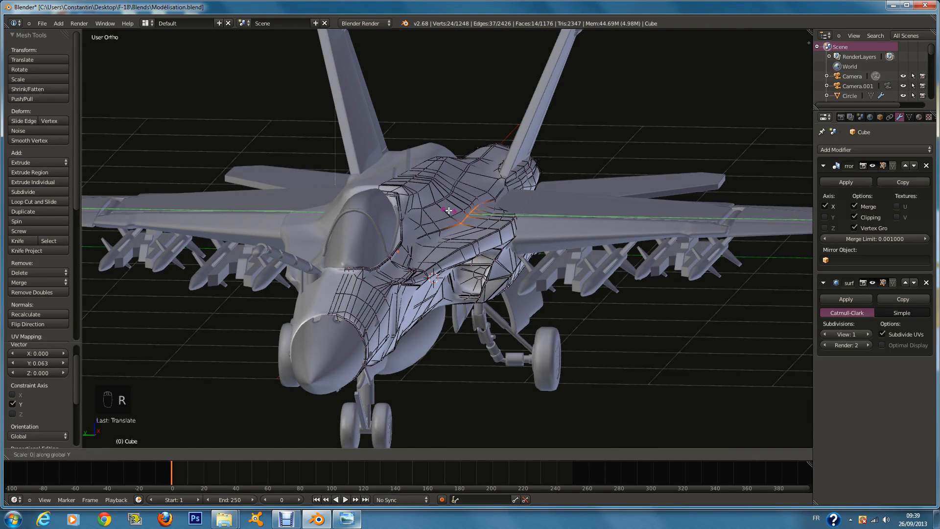
pyautogui.press('Return')
# Select the lengthwise edge line above the wing-root extension and flatten it with a Y scale of 0
pyautogui.moveTo(449, 211); pyautogui.dragTo(491, 174, button='middle')
pyautogui.press('z')
pyautogui.press('a')
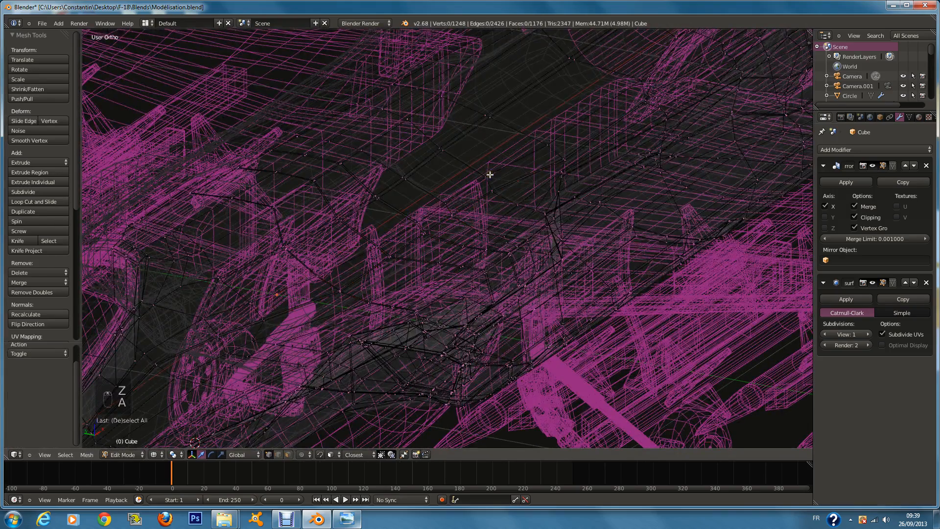
pyautogui.press('z')
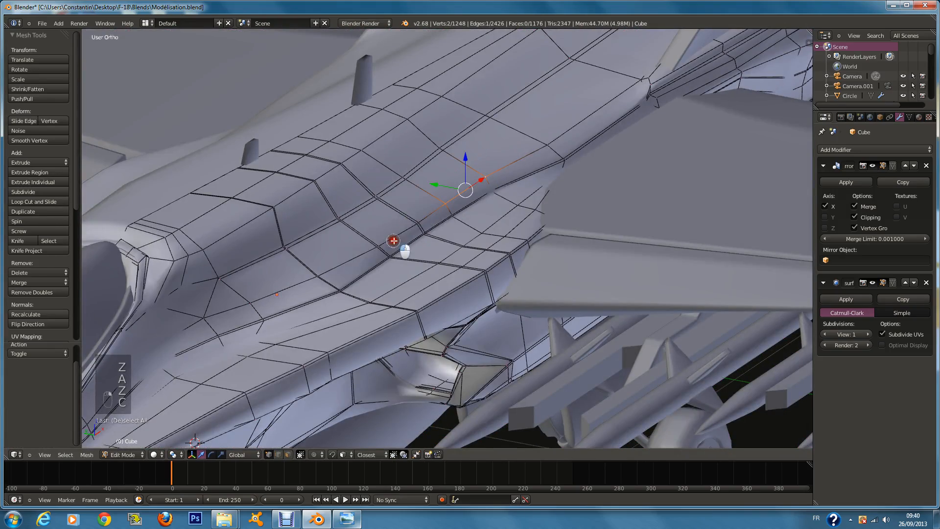
pyautogui.press('z')
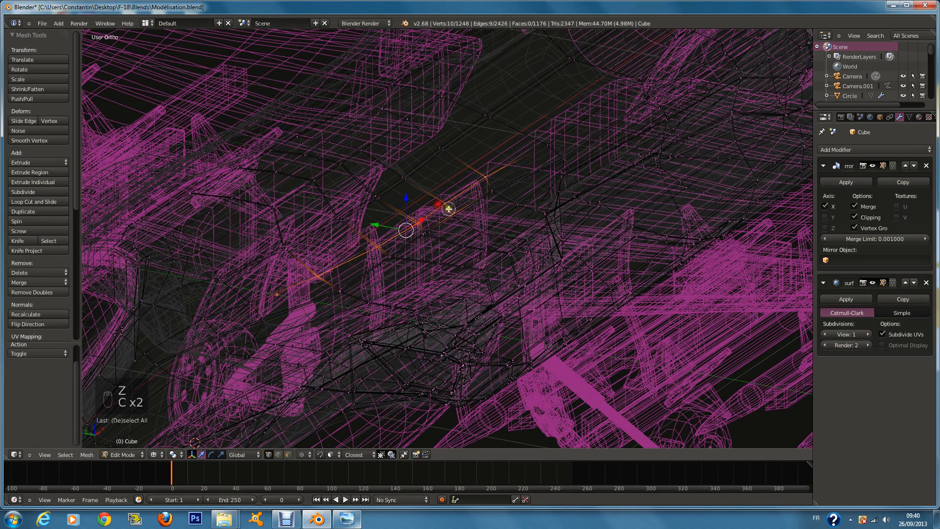
pyautogui.press('z')
pyautogui.press('r')
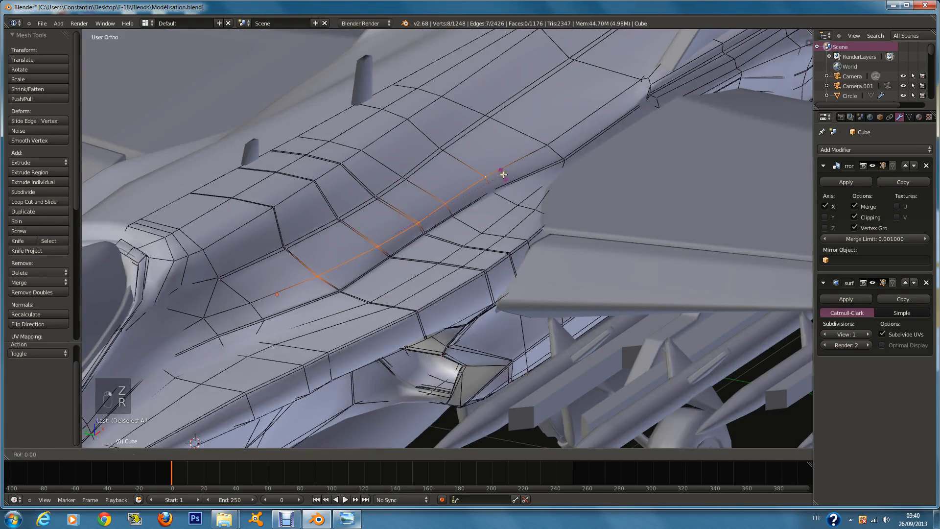
pyautogui.press('y')
pyautogui.press('0')
pyautogui.press('Return')
# Add the adjoining vertices beside the flattened edge line, from its forward to its rear end, to the selection
pyautogui.moveTo(508, 175)
pyautogui.mouseDown(button='middle')
pyautogui.moveTo(523, 152)
pyautogui.moveTo(436, 221)
pyautogui.mouseUp(button='middle')
pyautogui.press('z')
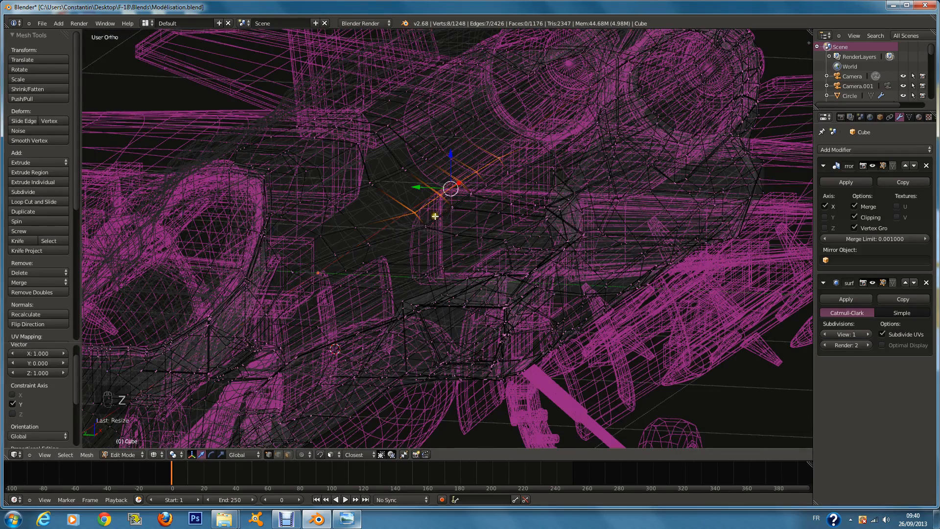
pyautogui.press('c')
pyautogui.click(427, 227)
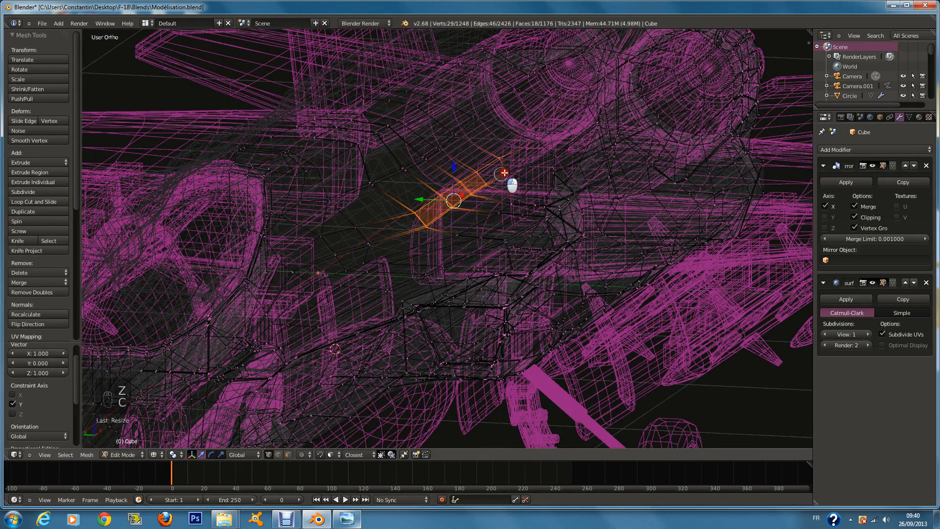
pyautogui.click(504, 172)
pyautogui.press('z')
# Move the selected strip above the wing-root extension about 0.025 along Y and 0.011 along Z
pyautogui.moveTo(439, 196); pyautogui.dragTo(421, 189)
pyautogui.moveTo(420, 189); pyautogui.dragTo(447, 213, button='middle')
pyautogui.moveTo(477, 219); pyautogui.dragTo(473, 215)
pyautogui.moveTo(472, 215); pyautogui.dragTo(478, 248, button='middle')
pyautogui.scroll(5, 478, 249)
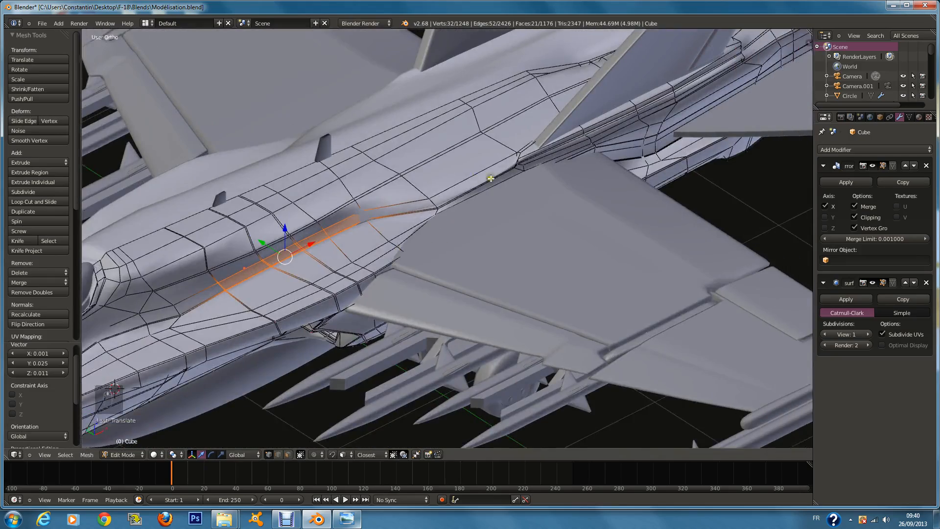
# Select and shift the vertices behind the strip near the wing root, and save the file
pyautogui.press('z')
pyautogui.press('a')
pyautogui.press('c')
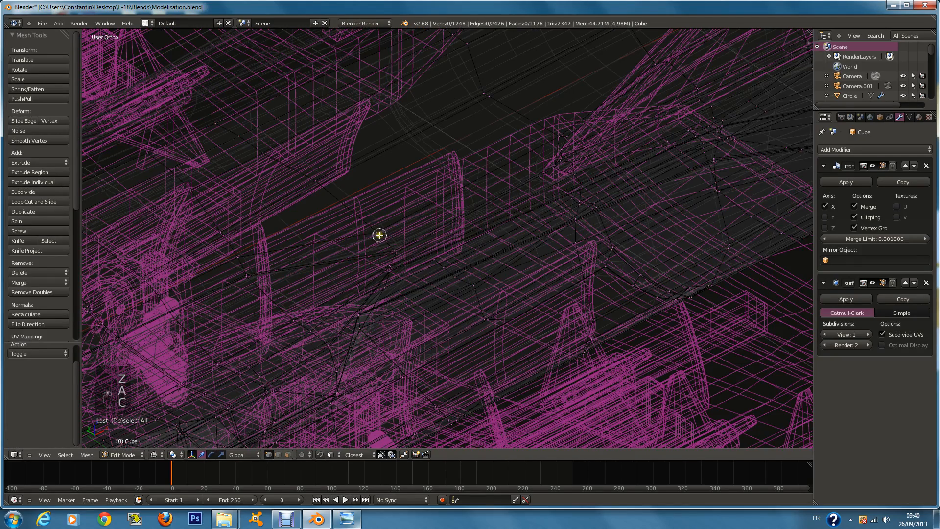
pyautogui.moveTo(391, 239)
pyautogui.mouseDown()
pyautogui.moveTo(396, 251)
pyautogui.moveTo(363, 210)
pyautogui.mouseUp()
pyautogui.press('z')
pyautogui.scroll(-2, 376, 221)
pyautogui.press('Tab')
pyautogui.hotkey('ctrl', 's')
pyautogui.scroll(-5, 384, 216)
pyautogui.moveTo(391, 217); pyautogui.dragTo(387, 313, button='middle')
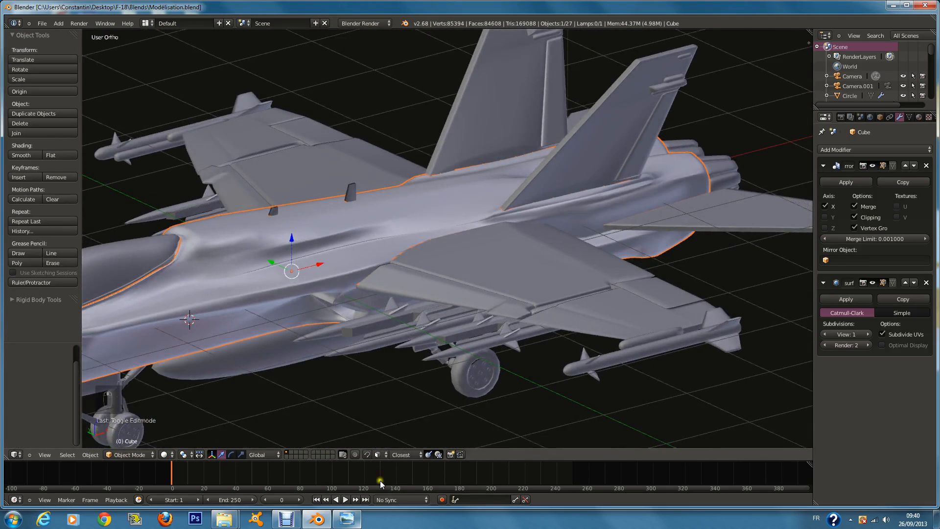
# Compare the fuselage with the F18D-1 reference photo and inspect it from the right orthographic view
pyautogui.click(348, 520)
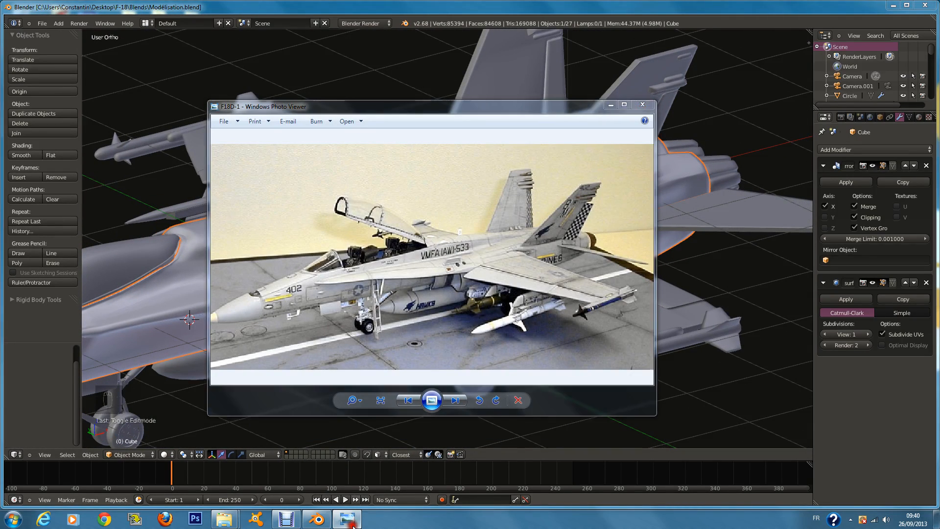
pyautogui.click(353, 524)
pyautogui.click(353, 524)
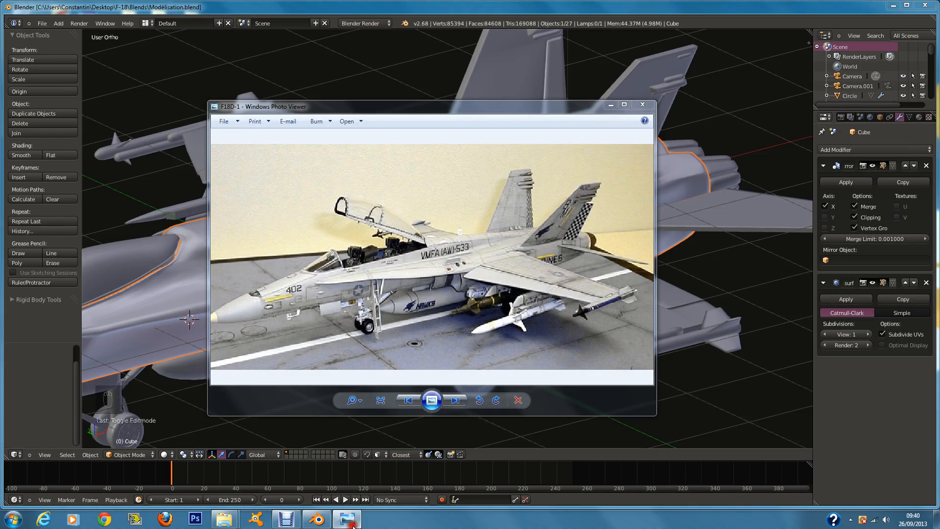
pyautogui.click(353, 525)
pyautogui.moveTo(578, 215); pyautogui.dragTo(525, 220, button='middle')
pyautogui.press('KP_3')
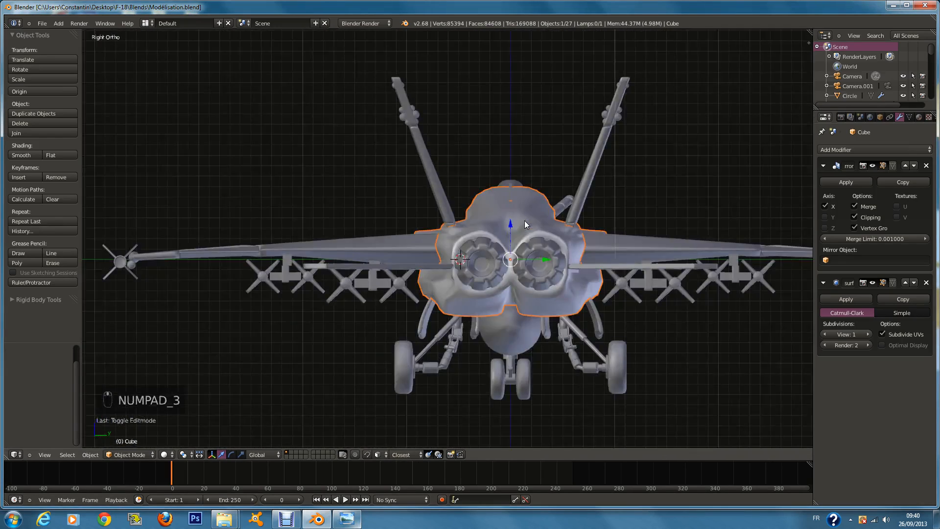
# Enter Edit Mode on the fuselage and show it in front-view wireframe over the blueprint with nothing selected
pyautogui.press('KP_1')
pyautogui.press('Tab')
pyautogui.press('z')
pyautogui.press('a')
pyautogui.press('a')
pyautogui.press('a')
pyautogui.press('a')
pyautogui.press('a')
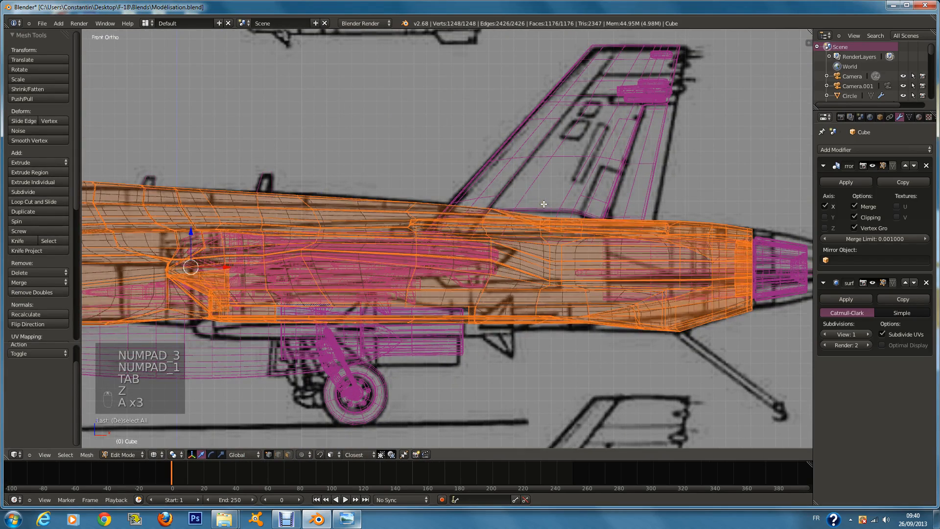
pyautogui.press('c')
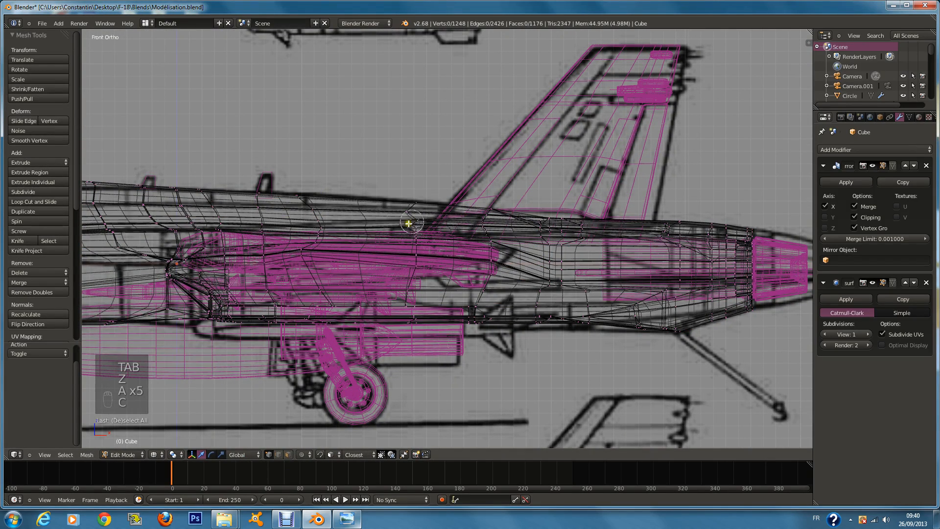
pyautogui.moveTo(439, 222); pyautogui.dragTo(601, 225)
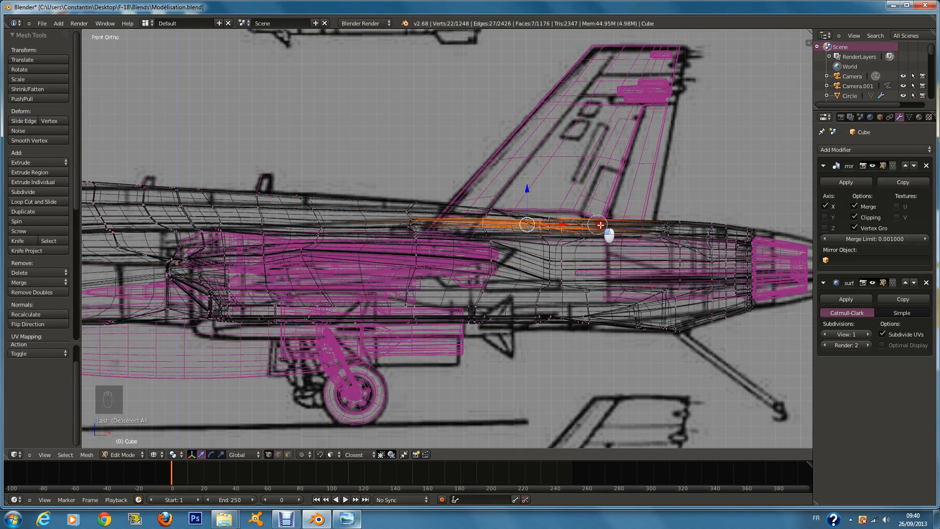
pyautogui.press('a')
pyautogui.press('a')
pyautogui.press('a')
pyautogui.press('a')
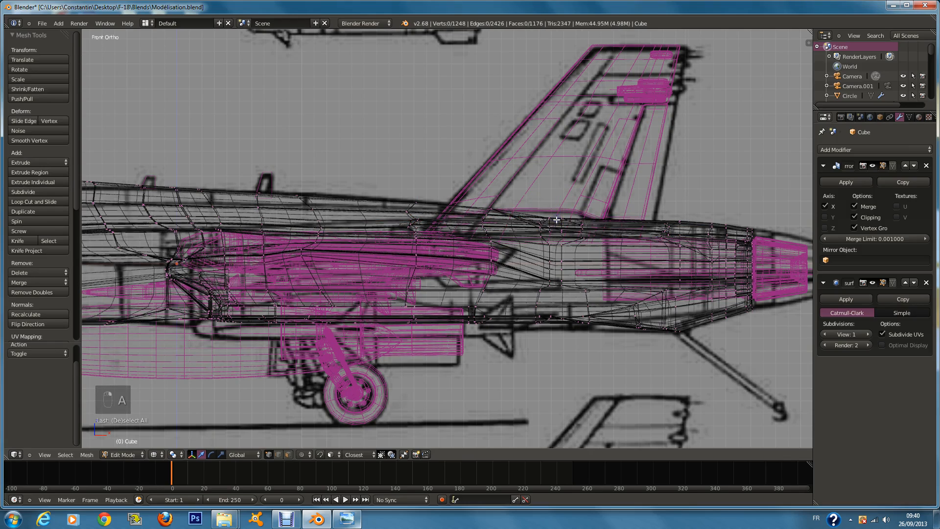
# Circle-select the fuselage vertices at the middle of the tail fin's base in the front wireframe view
pyautogui.press('c')
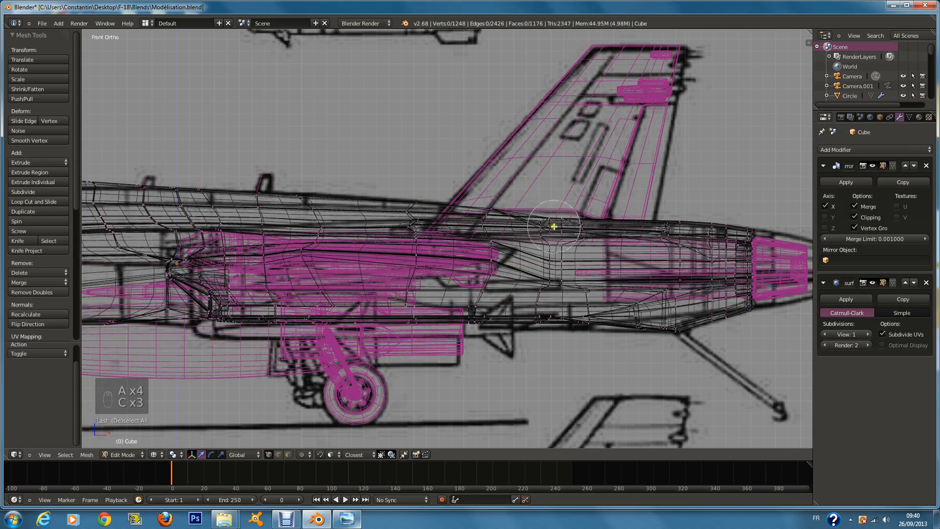
pyautogui.click(554, 227)
pyautogui.rightClick(554, 227)
pyautogui.press('z')
pyautogui.moveTo(553, 227); pyautogui.dragTo(643, 263, button='middle')
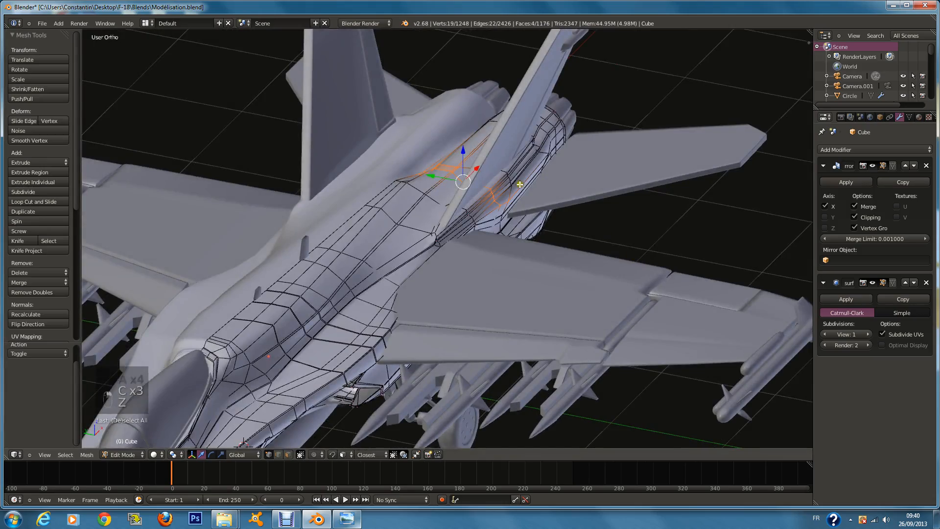
# Remove the upper-deck vertices inboard of the tail fin from the selection, keeping those on the outer side
pyautogui.moveTo(454, 162); pyautogui.dragTo(469, 183, button='middle')
pyautogui.press('z')
pyautogui.press('c')
pyautogui.moveTo(421, 146); pyautogui.dragTo(410, 152, button='middle')
pyautogui.rightClick(411, 152)
pyautogui.press('z')
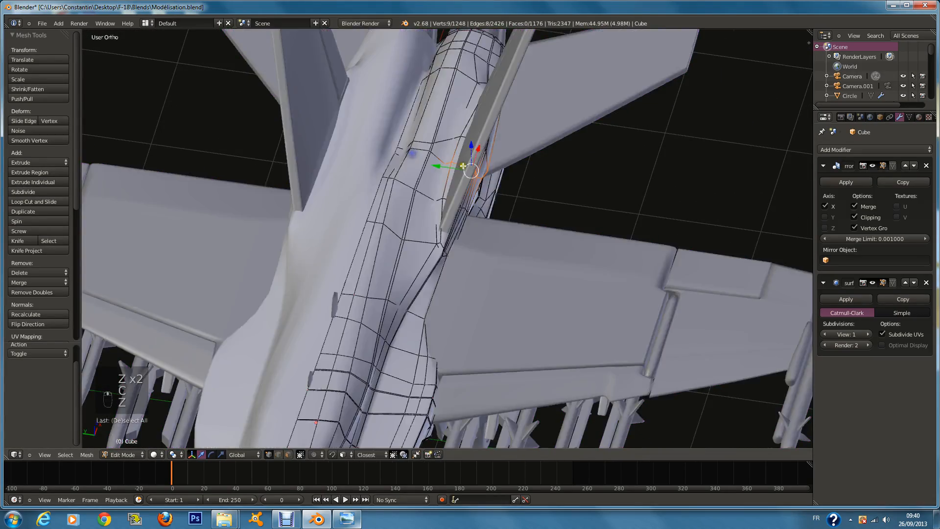
# Enable proportional editing and raise the selected vertices at the tail fin's base along Z with smooth falloff
pyautogui.press('z')
pyautogui.press('z')
pyautogui.click(314, 456)
pyautogui.click(331, 412)
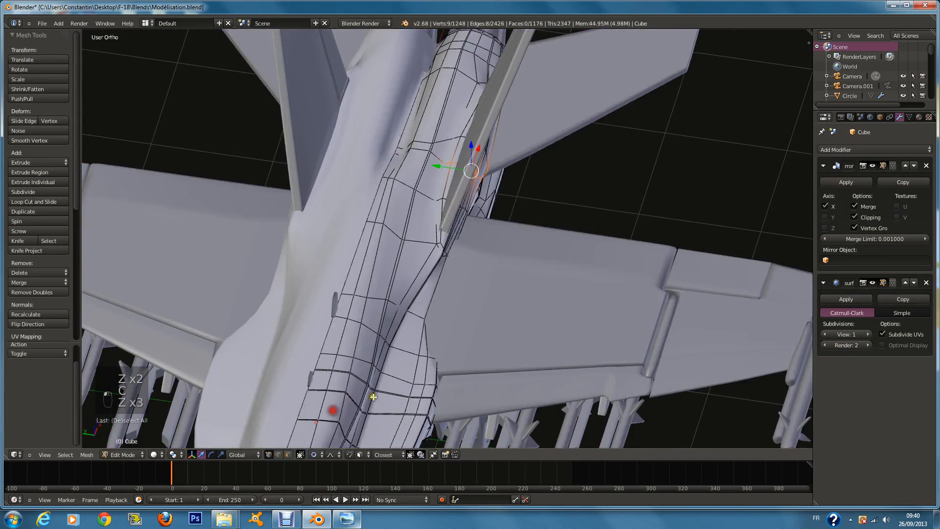
pyautogui.moveTo(629, 207); pyautogui.dragTo(543, 204, button='middle')
pyautogui.moveTo(541, 204); pyautogui.dragTo(537, 200)
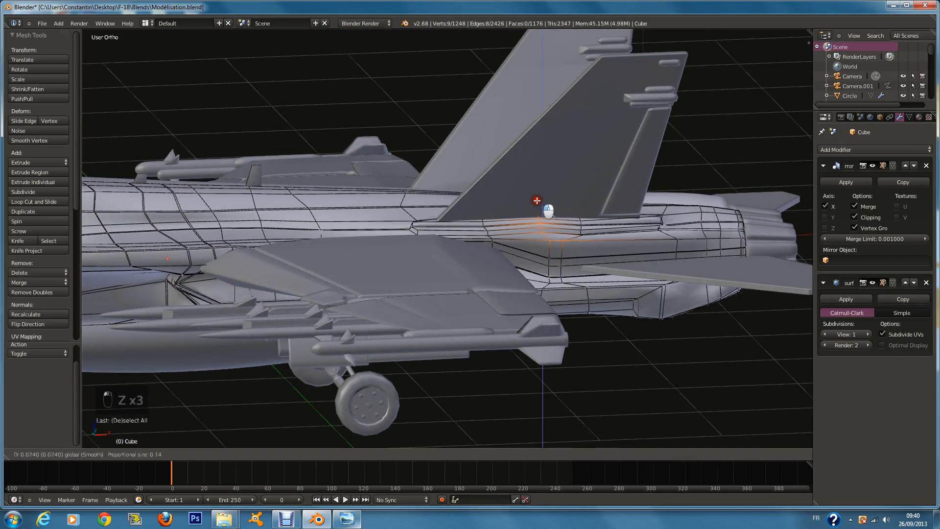
pyautogui.scroll(6, 537, 197)
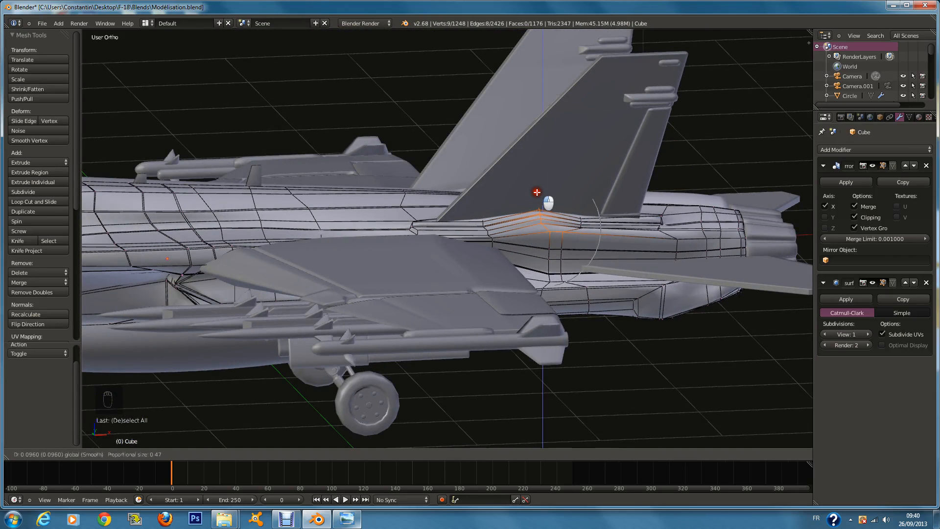
pyautogui.moveTo(539, 196)
pyautogui.mouseDown()
pyautogui.moveTo(545, 204)
pyautogui.moveTo(580, 196)
pyautogui.mouseUp()
# Select the vertices farther aft along the tail fin's base and adjust them with proportional editing
pyautogui.press('z')
pyautogui.press('a')
pyautogui.press('c')
pyautogui.click(579, 224)
pyautogui.rightClick(579, 225)
pyautogui.press('z')
pyautogui.press('z')
# Raise the vertices near the forward part of the tail fin's base 0.016 along Z and save the file
pyautogui.press('a')
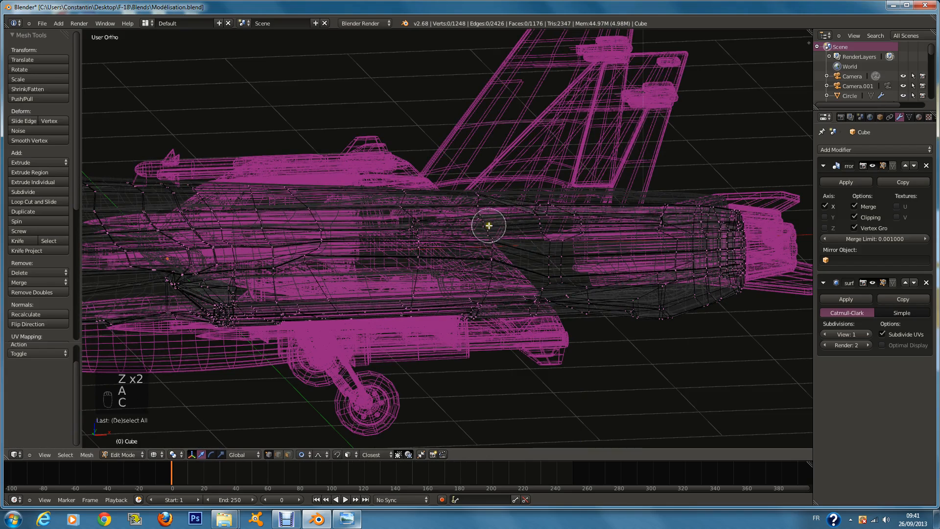
pyautogui.press('z')
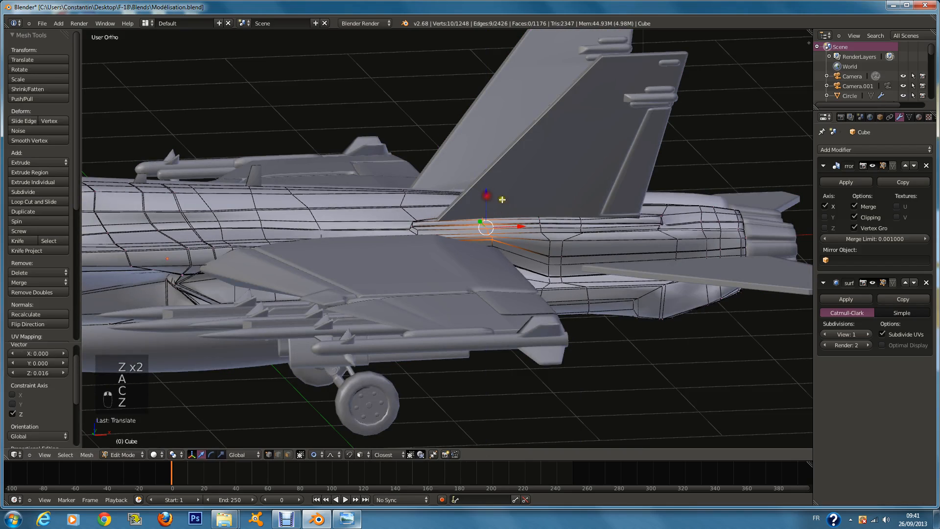
pyautogui.press('Tab')
pyautogui.hotkey('ctrl', 's')
pyautogui.moveTo(603, 217)
pyautogui.mouseDown(button='middle')
pyautogui.moveTo(624, 228)
pyautogui.moveTo(610, 220)
pyautogui.mouseUp(button='middle')
# Select the fuselage vertices below the rear of the tail fin in front-view wireframe and nudge them upward
pyautogui.press('Tab')
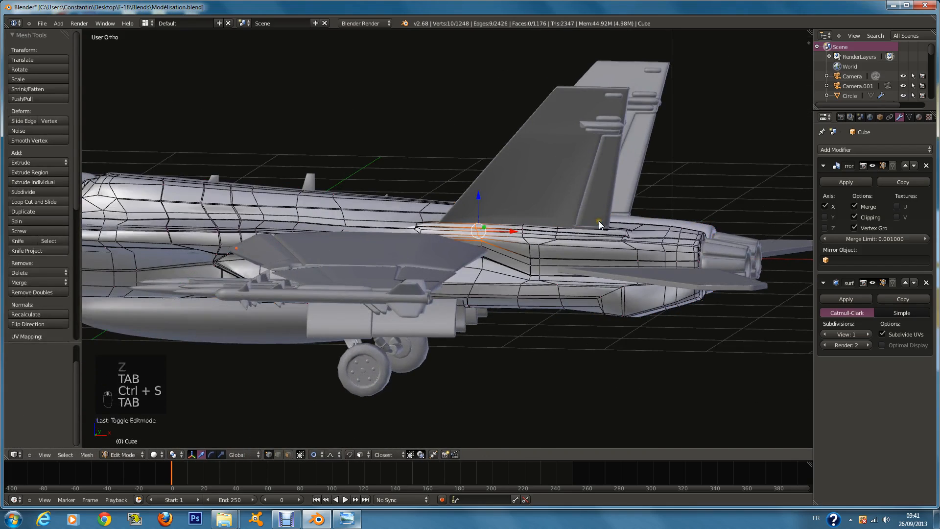
pyautogui.press('KP_1')
pyautogui.press('z')
pyautogui.press('a')
pyautogui.press('c')
pyautogui.click(570, 233)
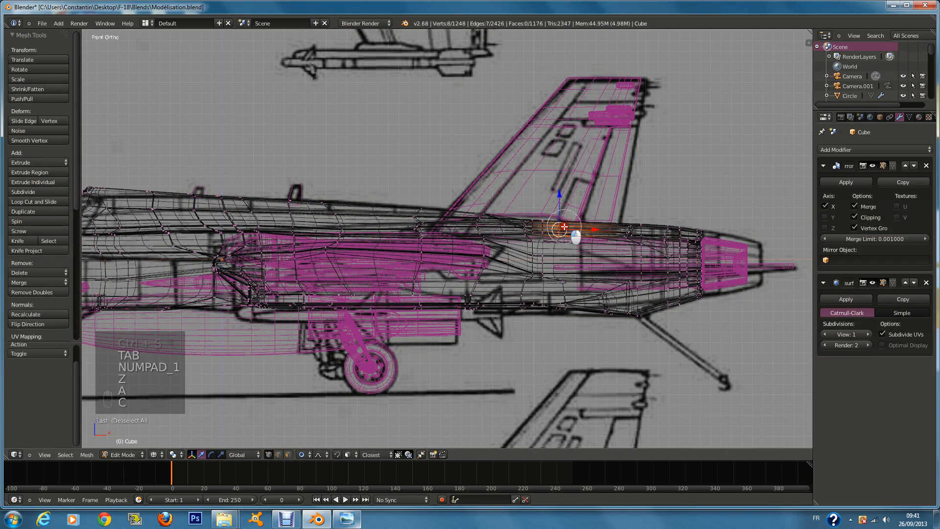
pyautogui.press('z')
pyautogui.moveTo(562, 200); pyautogui.dragTo(563, 199)
# Replace the selection with the whole lengthwise band of fuselage vertices running along the tail fin's base
pyautogui.press('z')
pyautogui.press('a')
pyautogui.moveTo(429, 232); pyautogui.dragTo(622, 231)
pyautogui.moveTo(622, 231)
pyautogui.mouseDown(button='middle')
pyautogui.moveTo(490, 180)
pyautogui.moveTo(436, 194)
pyautogui.mouseUp(button='middle')
pyautogui.press('z')
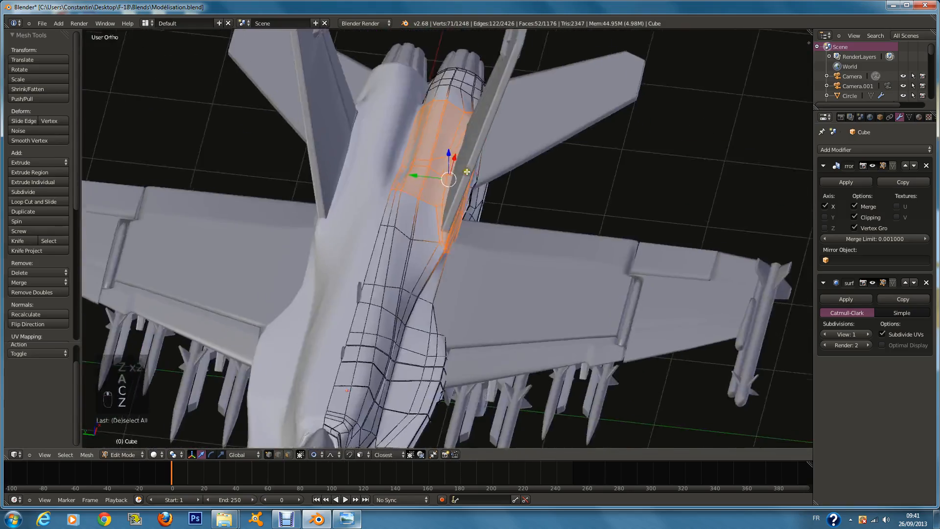
# Remove the inboard upper-deck vertices from the selected band, leaving the rim around the tail fin's base
pyautogui.press('z')
pyautogui.press('c')
pyautogui.moveTo(435, 80)
pyautogui.mouseDown(button='middle')
pyautogui.moveTo(399, 202)
pyautogui.moveTo(411, 136)
pyautogui.mouseUp(button='middle')
pyautogui.rightClick(417, 152)
pyautogui.press('z')
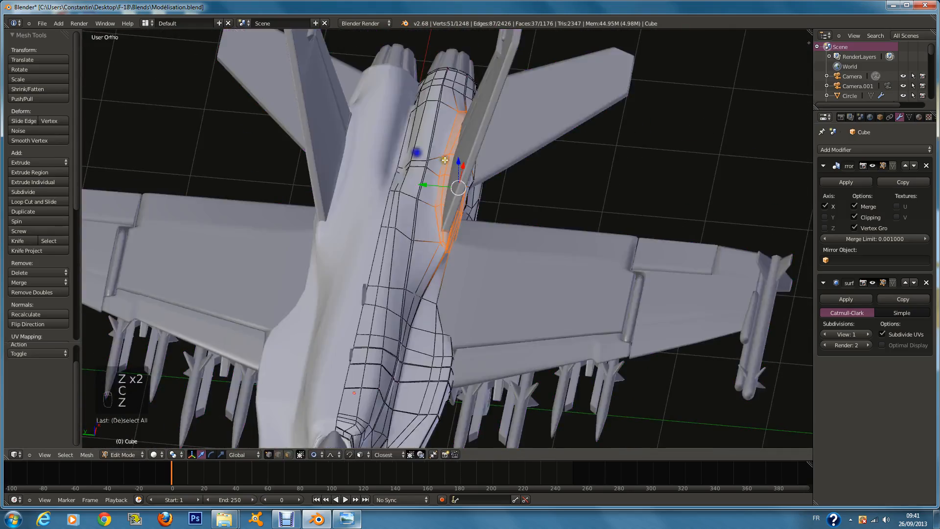
# Raise the selected rim along the tail fin's base slightly and leave Edit Mode
pyautogui.moveTo(482, 169); pyautogui.dragTo(452, 132, button='middle')
pyautogui.moveTo(480, 171); pyautogui.dragTo(476, 162)
pyautogui.moveTo(476, 162); pyautogui.dragTo(350, 182, button='middle')
pyautogui.press('Tab')
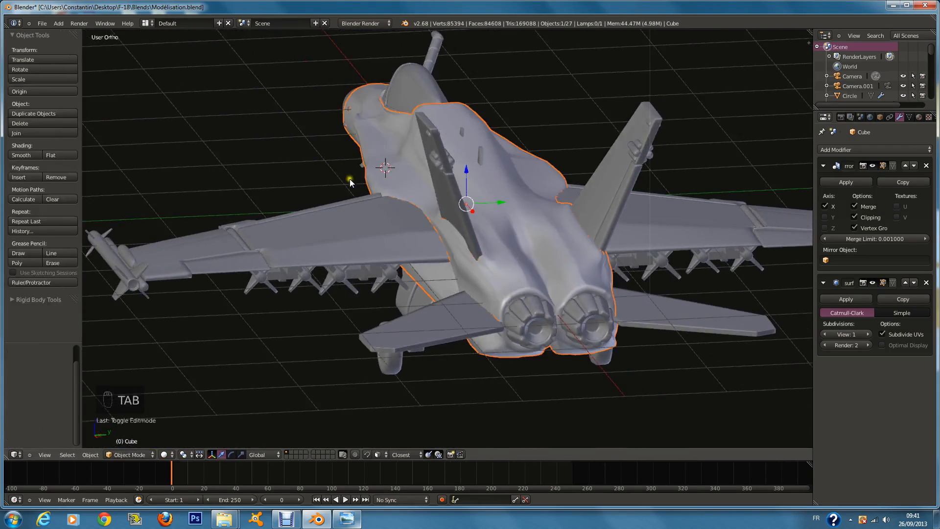
# Check the fuselage from several angles, save the file and reselect the fuselage
pyautogui.moveTo(402, 223); pyautogui.dragTo(558, 272, button='middle')
pyautogui.press('a')
pyautogui.scroll(-4, 575, 222)
pyautogui.hotkey('ctrl', 's')
pyautogui.click(542, 202)
pyautogui.rightClick(559, 272)
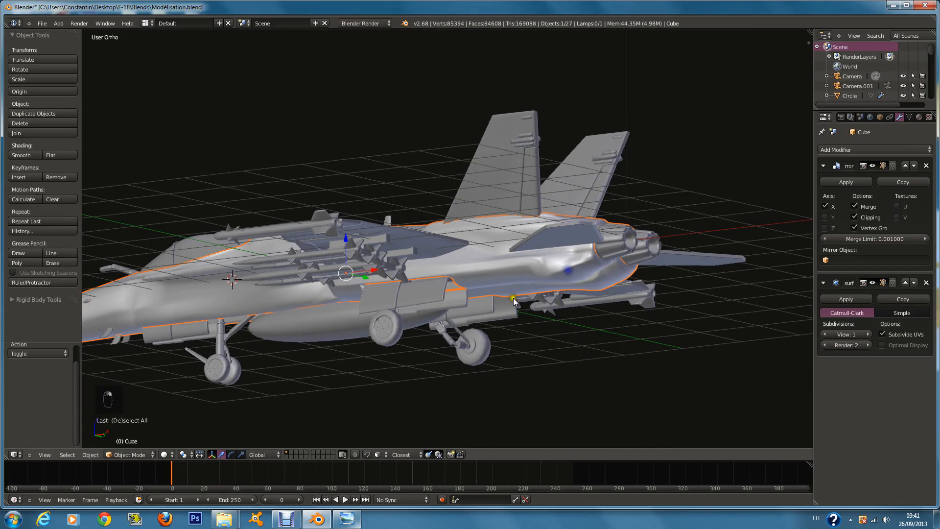
# Check the reference photo briefly and enter Edit Mode with the fuselage's rear underside in view
pyautogui.click(339, 524)
pyautogui.click(339, 525)
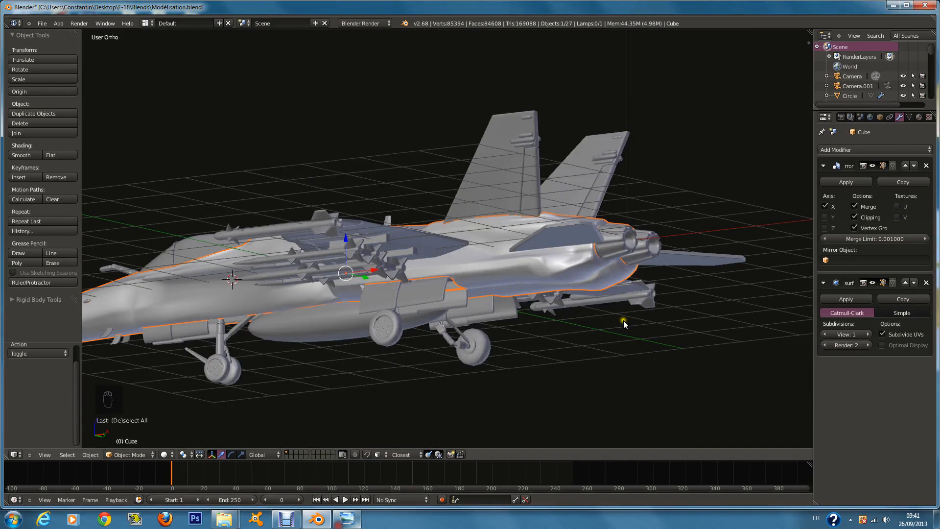
pyautogui.scroll(3, 637, 306)
pyautogui.press('Tab')
pyautogui.moveTo(642, 301); pyautogui.dragTo(574, 284, button='middle')
pyautogui.scroll(5, 573, 285)
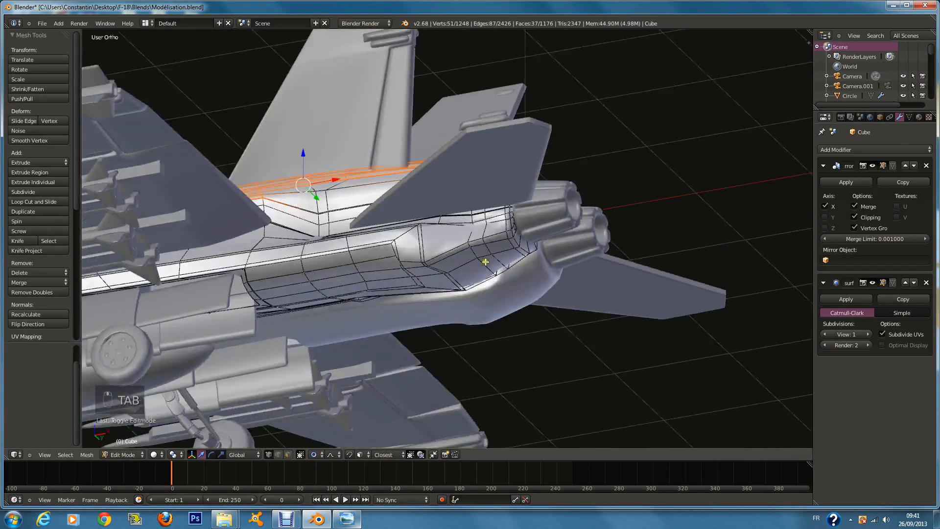
# Try to raise the crease vertices on the fuselage's rear underside along Z with proportional editing
pyautogui.press('a')
pyautogui.press('a')
pyautogui.rightClick(390, 282)
pyautogui.scroll(1, 390, 281)
pyautogui.moveTo(390, 281); pyautogui.dragTo(417, 292, button='middle')
pyautogui.moveTo(464, 321); pyautogui.dragTo(464, 301)
pyautogui.hotkey('ctrl', 'z')
# Turn off proportional editing and try to raise the rear underside crease vertices 0.054 along Z
pyautogui.click(315, 455)
pyautogui.click(328, 443)
pyautogui.press('r')
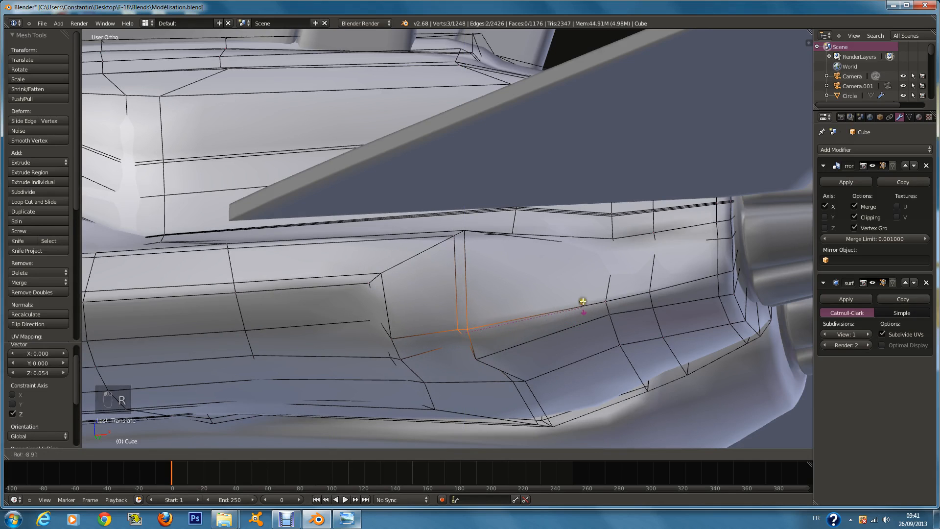
pyautogui.rightClick(575, 278)
pyautogui.hotkey('ctrl', 'z')
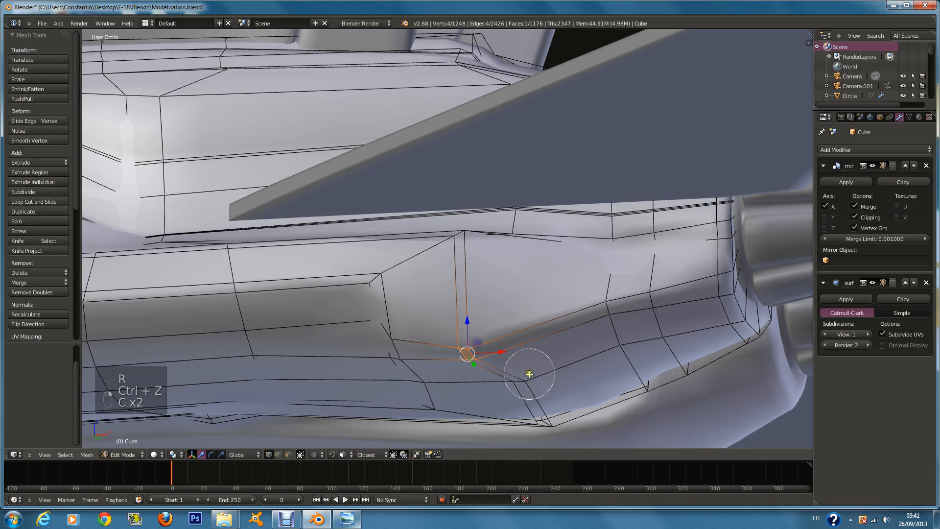
# Smooth the crease vertices on the fuselage's rear underside and move them to reshape the crease
pyautogui.moveTo(518, 373); pyautogui.dragTo(522, 235, button='middle')
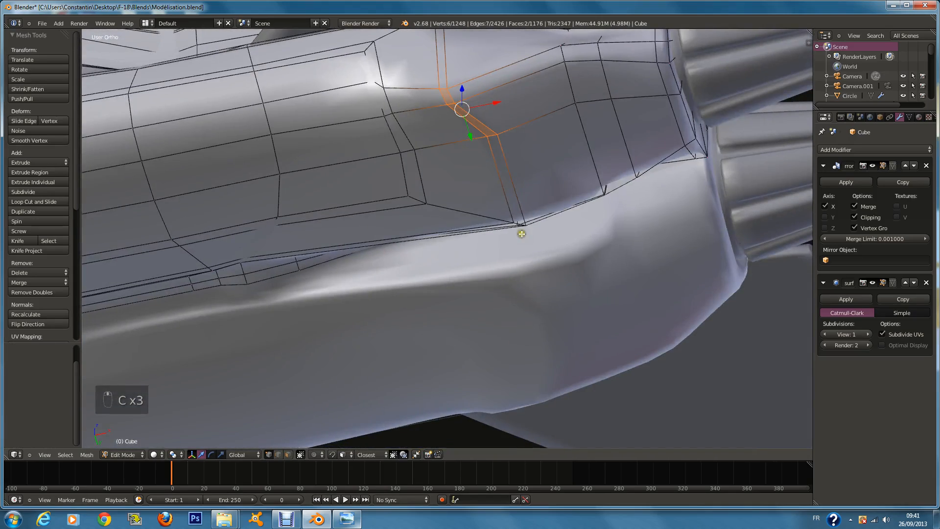
pyautogui.moveTo(504, 186); pyautogui.dragTo(401, 200, button='middle')
pyautogui.click(48, 140)
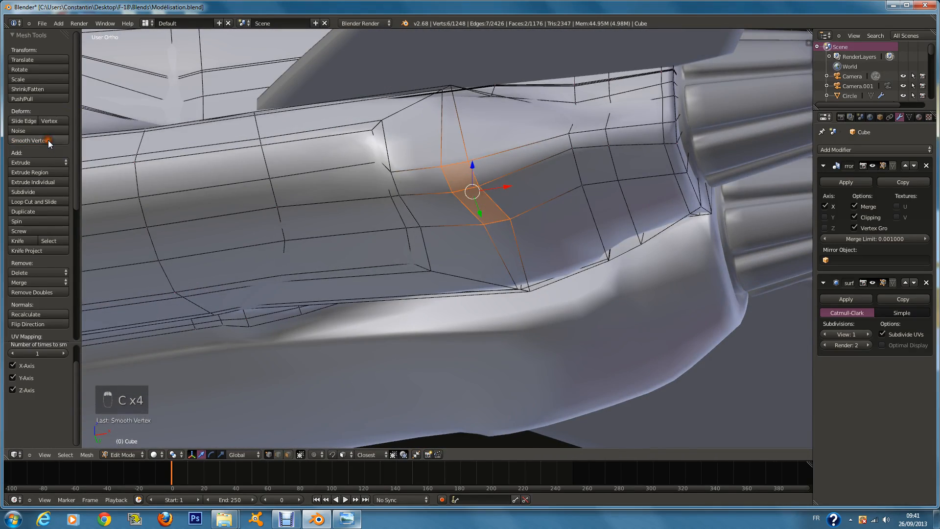
pyautogui.moveTo(489, 235); pyautogui.dragTo(499, 294, button='middle')
pyautogui.press('g')
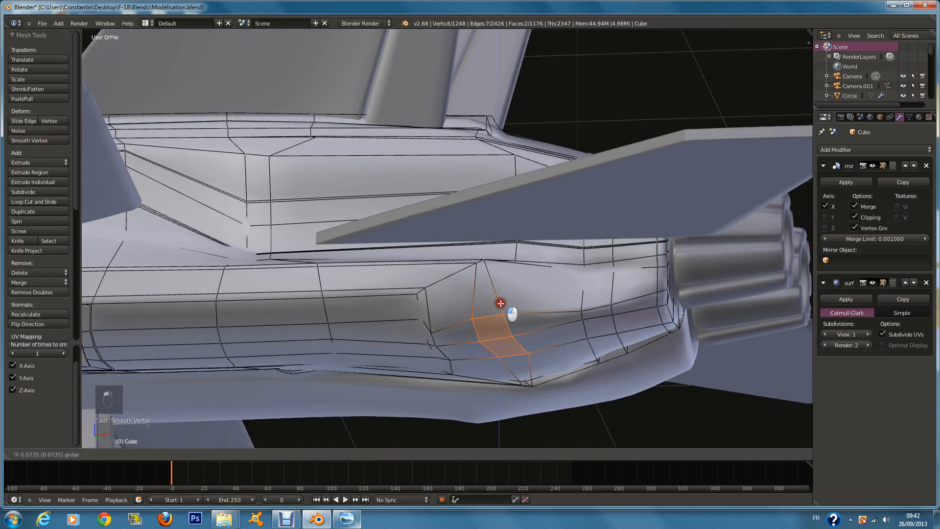
pyautogui.click(519, 320)
# Adjust the vertices along the rear underside crease, leave Edit Mode and save the file
pyautogui.press('a')
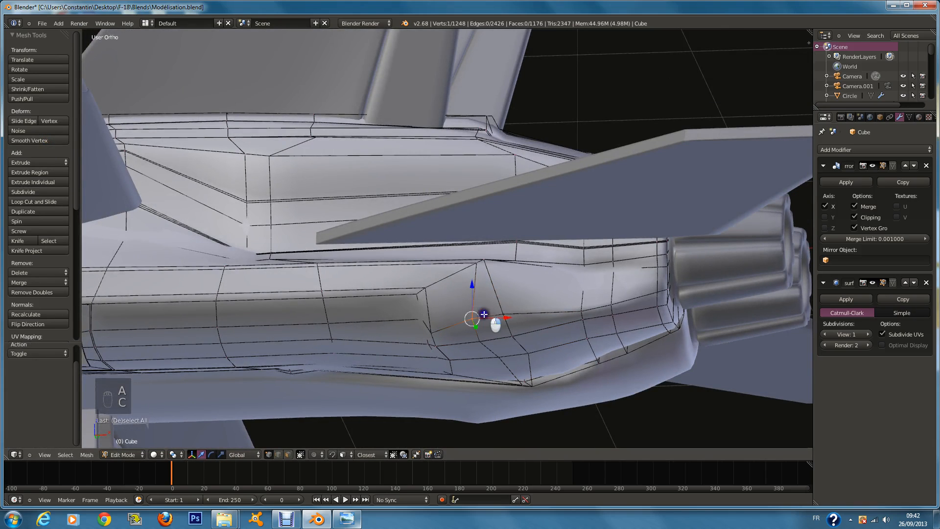
pyautogui.moveTo(596, 275); pyautogui.dragTo(594, 265)
pyautogui.press('Tab')
pyautogui.scroll(-3, 616, 295)
pyautogui.hotkey('ctrl', 's')
pyautogui.click(616, 295)
# Enter Edit Mode, select the lengthwise vertex row running to the engine on the rear underside and smooth it
pyautogui.moveTo(616, 296); pyautogui.dragTo(643, 273, button='middle')
pyautogui.press('Tab')
pyautogui.press('a')
pyautogui.scroll(2, 648, 263)
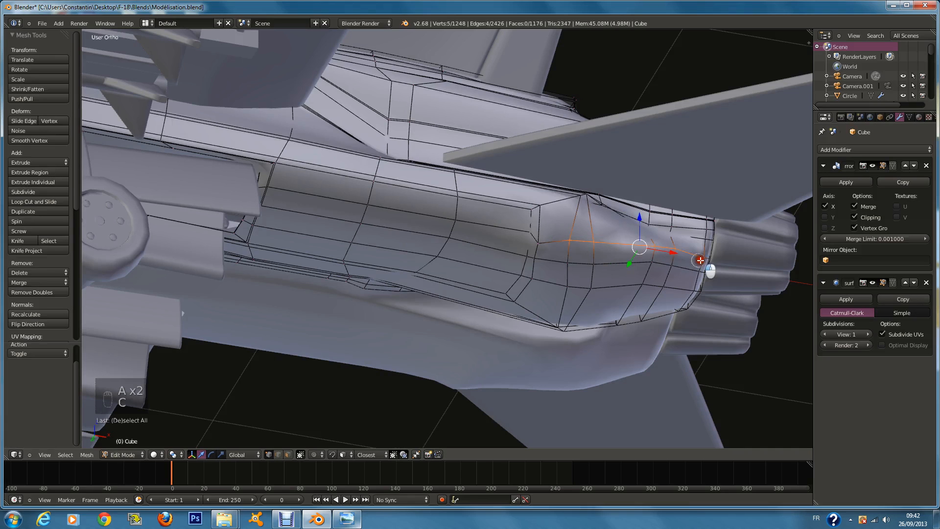
pyautogui.click(51, 140)
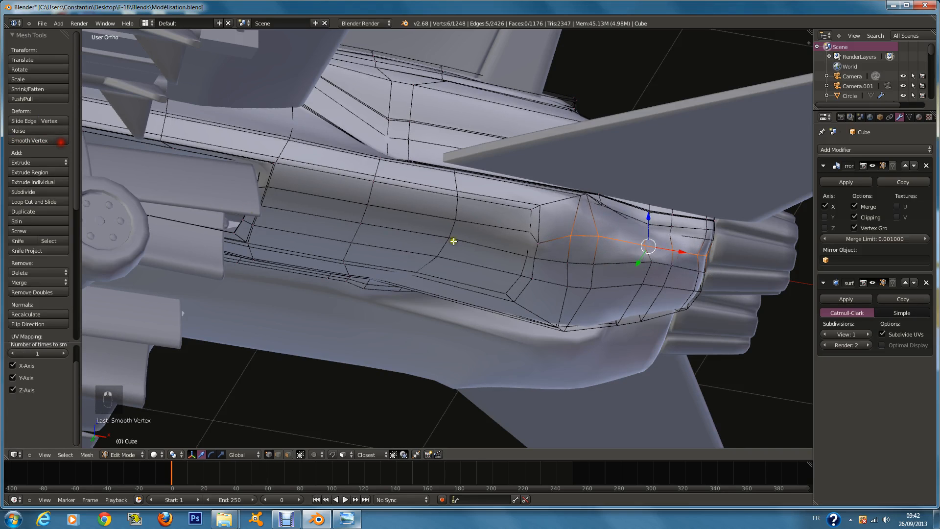
# Flatten the selected vertex row into a straight line by scaling it to 0 along Y and Z
pyautogui.moveTo(453, 239); pyautogui.dragTo(497, 255, button='middle')
pyautogui.write('rsy0')
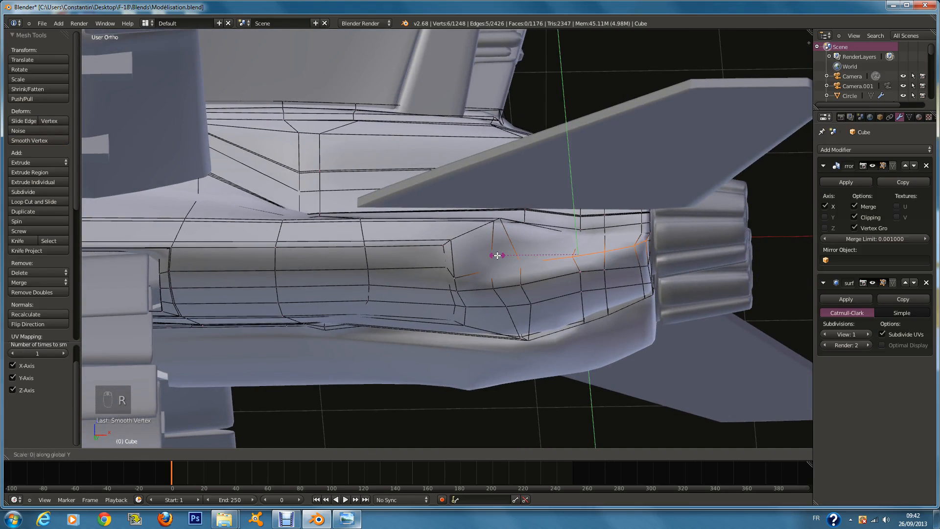
pyautogui.click(498, 255)
pyautogui.press('KP_Decimal')
pyautogui.write('rs')
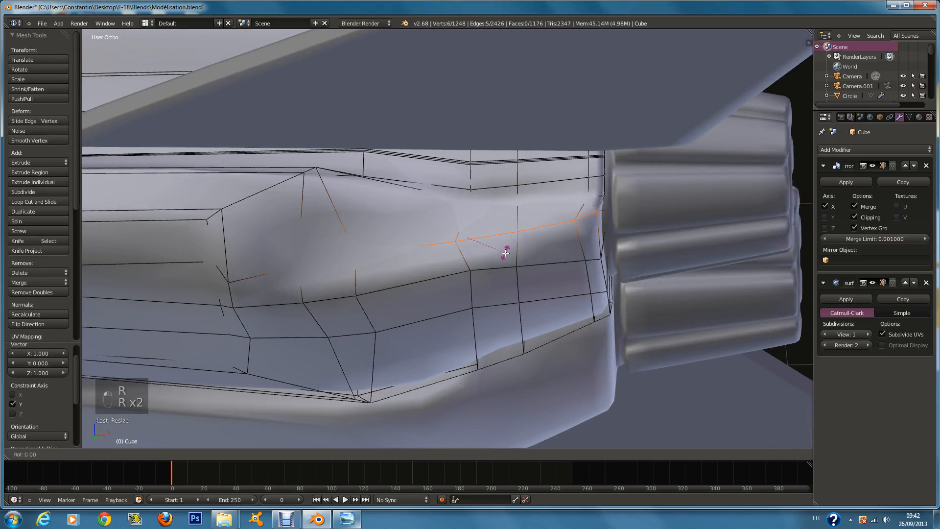
pyautogui.write('z0')
pyautogui.click(506, 253)
# Rotate the flattened row about Z, then -15.354° freely and -5.25° about Z, and smooth its vertices
pyautogui.moveTo(506, 253); pyautogui.dragTo(444, 270, button='middle')
pyautogui.moveTo(608, 245); pyautogui.dragTo(620, 241, button='middle')
pyautogui.press('r')
pyautogui.press('z')
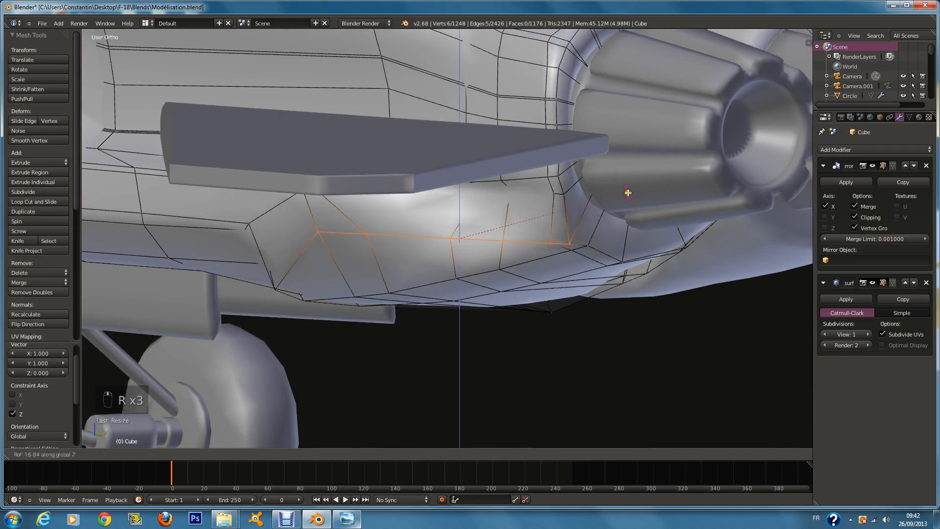
pyautogui.click(627, 196)
pyautogui.press('r')
pyautogui.click(641, 197)
pyautogui.moveTo(641, 197); pyautogui.dragTo(496, 211, button='middle')
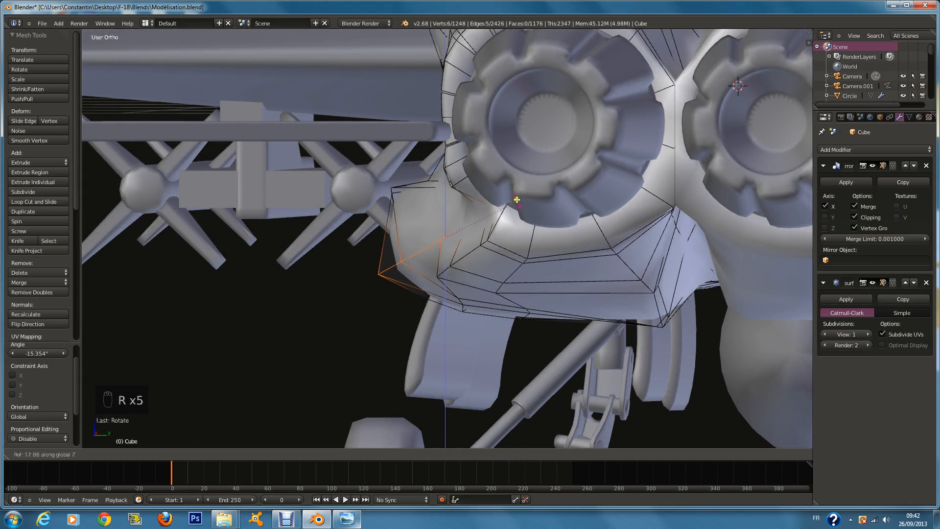
pyautogui.click(536, 224)
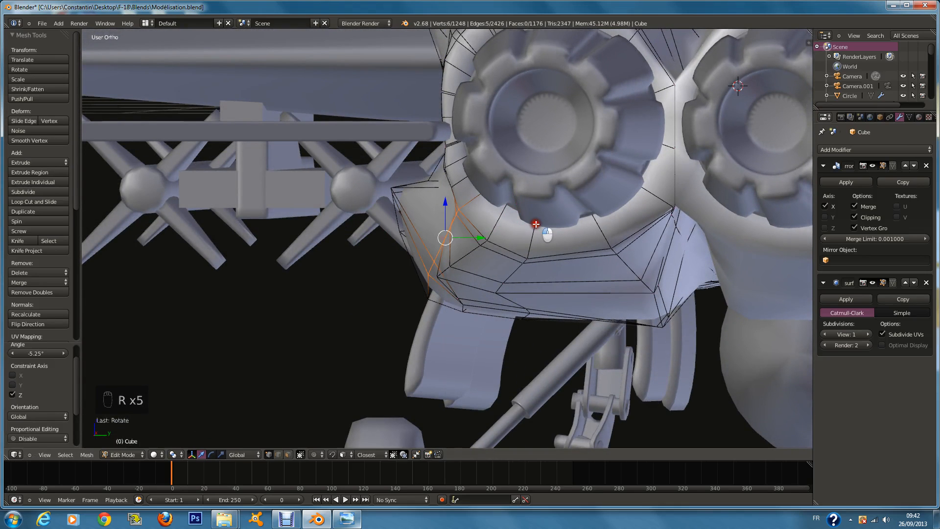
pyautogui.click(60, 142)
# Reselect the vertex row below the engine nozzle and flatten it by scaling to 0 along Y and Z
pyautogui.moveTo(373, 275); pyautogui.dragTo(421, 280, button='middle')
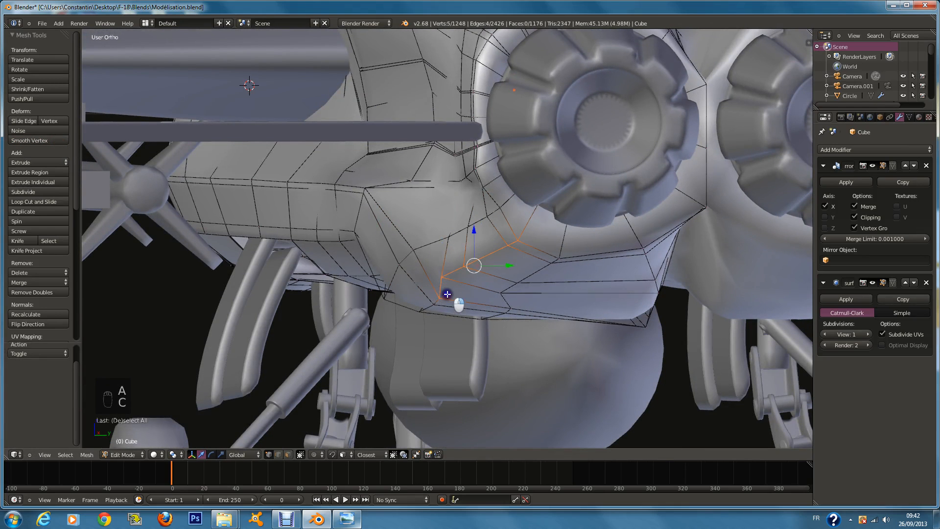
pyautogui.press('r')
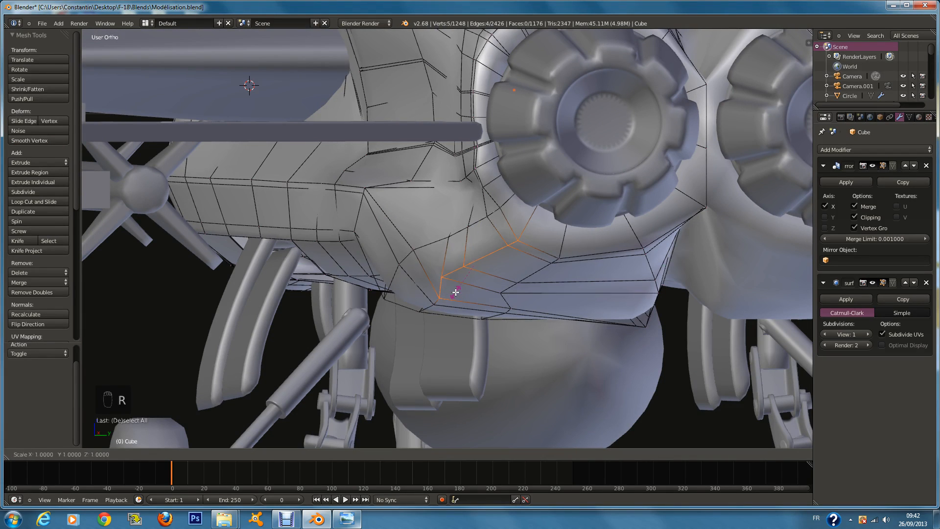
pyautogui.press('y')
pyautogui.press('0')
pyautogui.click(456, 292)
pyautogui.press('r')
pyautogui.press('s')
pyautogui.press('z')
pyautogui.press('0')
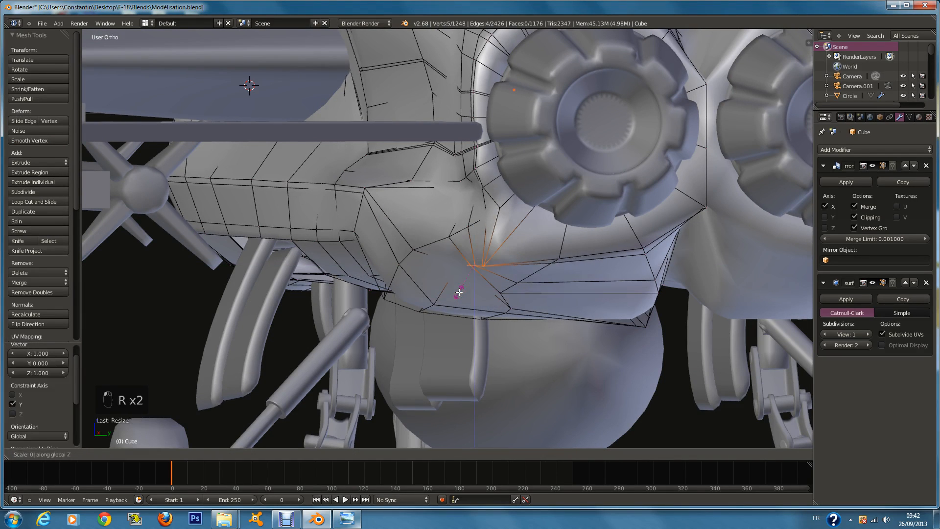
pyautogui.click(460, 293)
# Rotate the flattened row 15.515° about Z and 43.41° about X, then smooth its vertices
pyautogui.press('r')
pyautogui.press('z')
pyautogui.click(620, 248)
pyautogui.press('r')
pyautogui.press('x')
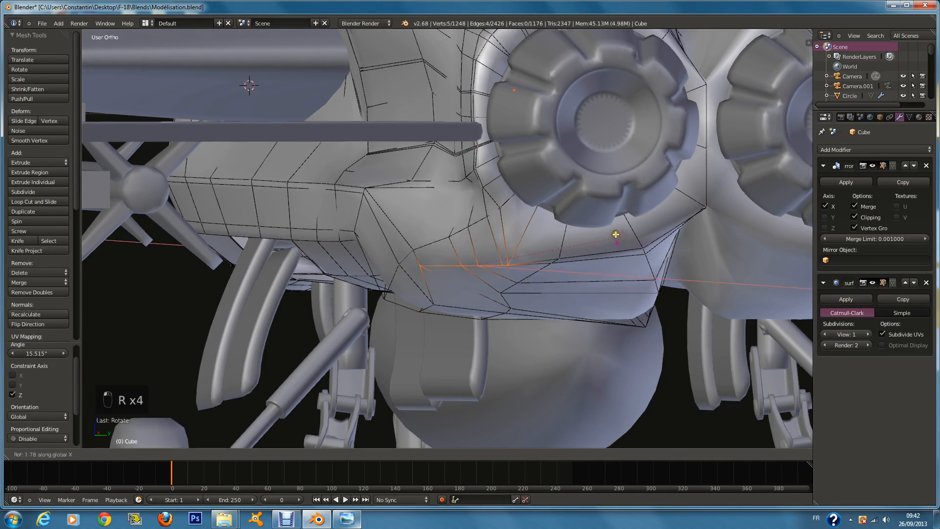
pyautogui.click(554, 161)
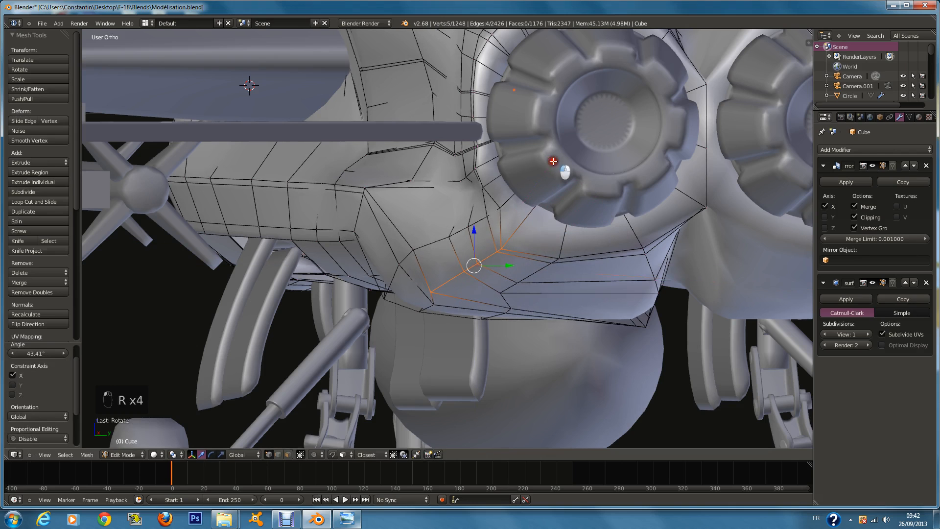
pyautogui.click(48, 140)
# Leave Edit Mode, save the file and check the aircraft through the camera
pyautogui.scroll(-2, 456, 265)
pyautogui.moveTo(453, 265); pyautogui.dragTo(531, 277, button='middle')
pyautogui.press('Tab')
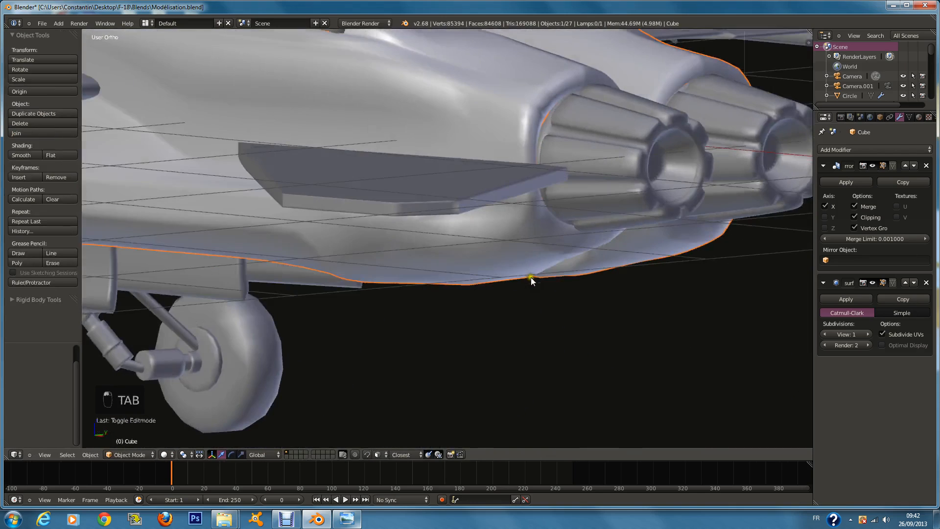
pyautogui.hotkey('ctrl', 's')
pyautogui.click(534, 278)
pyautogui.scroll(-4, 544, 287)
pyautogui.press('KP_0')
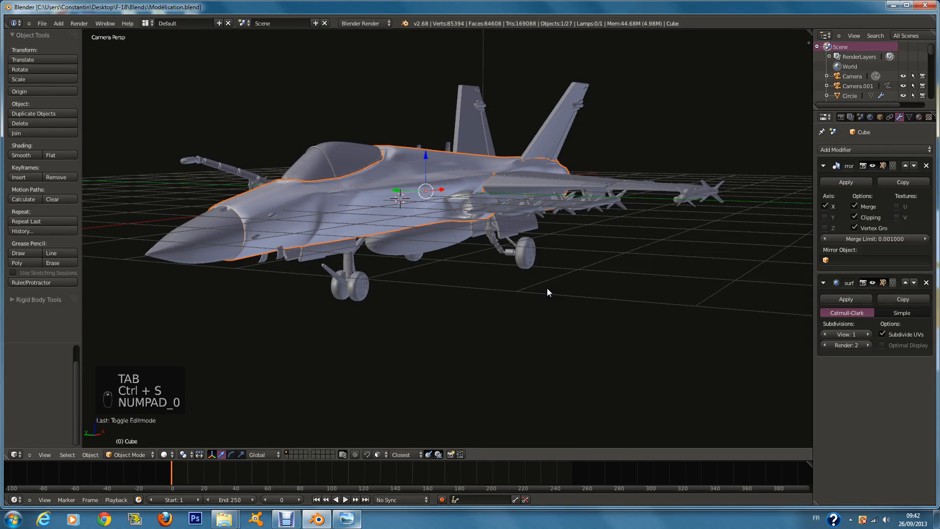
# Edit the engine nozzle against the blueprint, scaling its mesh by 1.104 and moving it 0.071 along X
pyautogui.press('KP_3')
pyautogui.press('KP_1')
pyautogui.scroll(3, 521, 163)
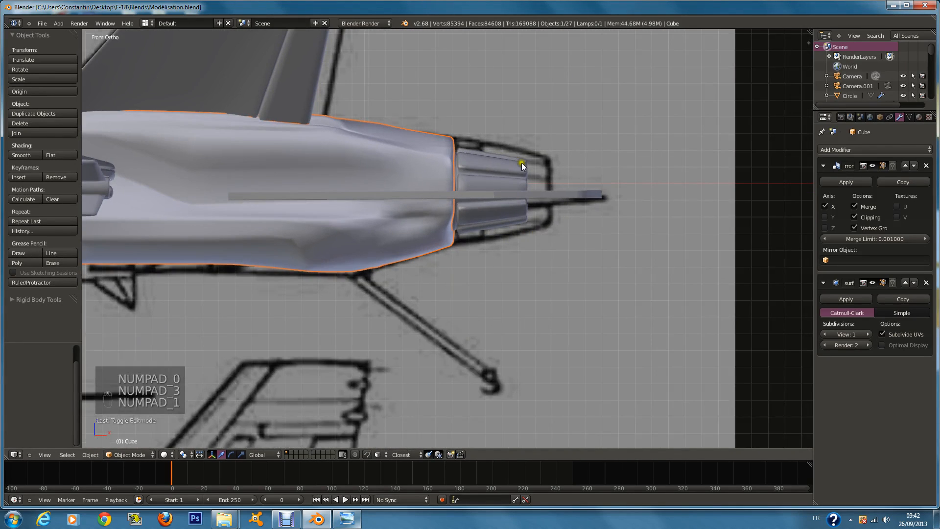
pyautogui.rightClick(505, 204)
pyautogui.press('Tab')
pyautogui.moveTo(504, 204); pyautogui.dragTo(518, 269, button='middle')
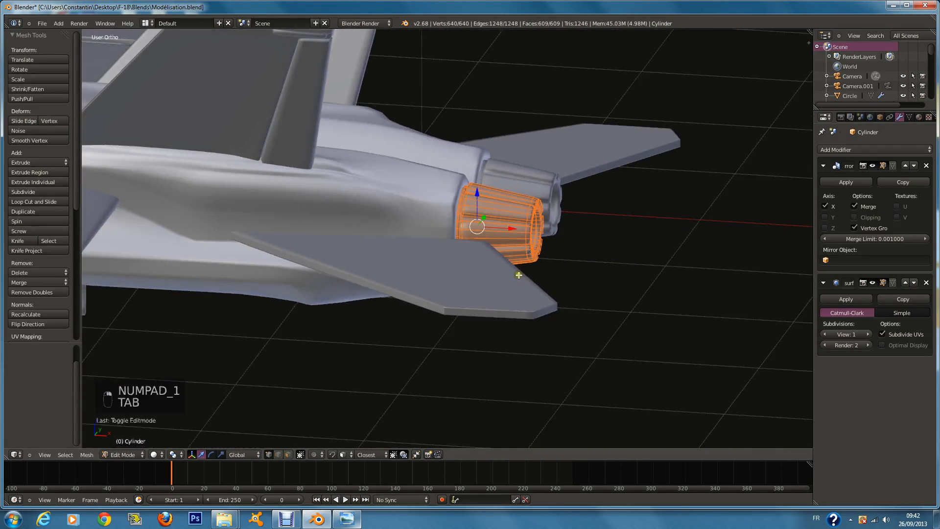
pyautogui.press('KP_7')
pyautogui.press('s')
pyautogui.click(558, 197)
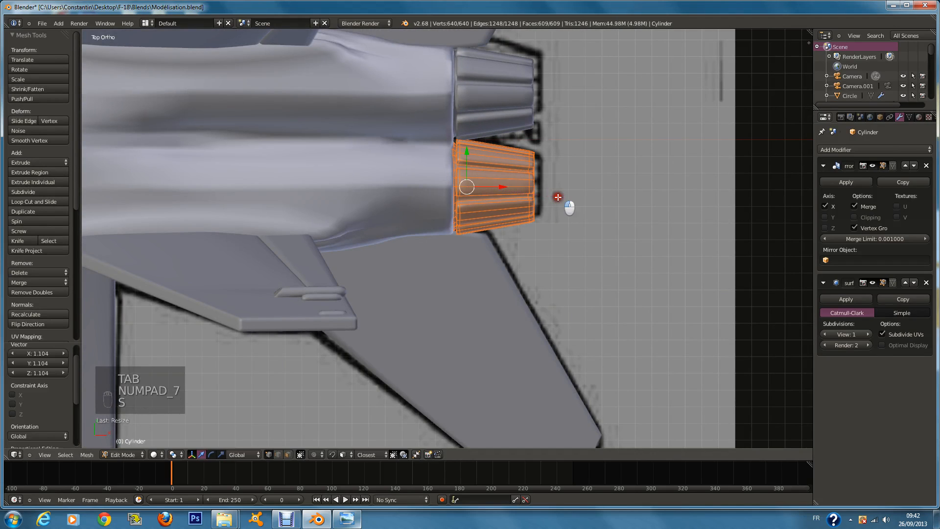
pyautogui.moveTo(514, 186); pyautogui.dragTo(525, 203)
# Scale the nozzle mesh by 0.9535 to fit the fuselage, leave Edit Mode and save the file
pyautogui.scroll(3, 515, 205)
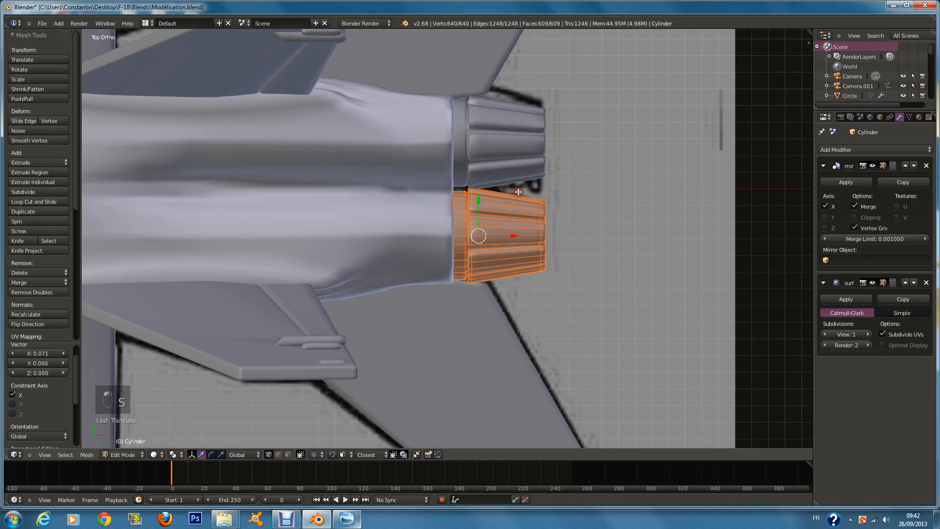
pyautogui.press('s')
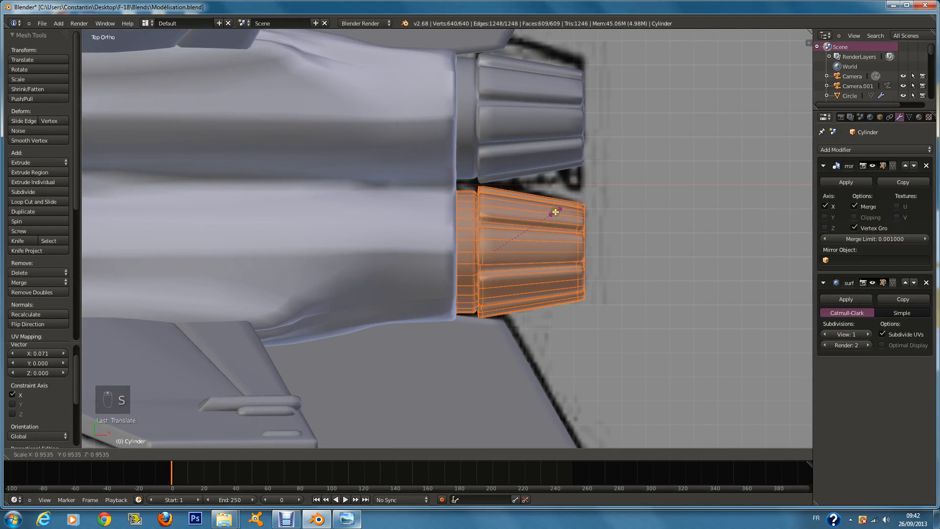
pyautogui.click(556, 211)
pyautogui.press('Tab')
pyautogui.hotkey('ctrl', 's')
pyautogui.scroll(-4, 465, 222)
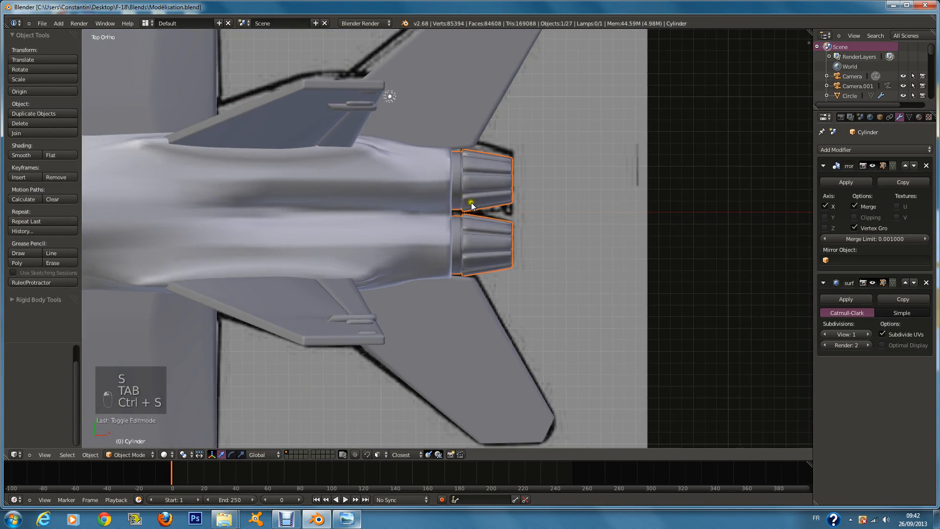
# Edit the fuselage in top view and smooth the double row of vertices leading to the nozzle
pyautogui.scroll(3, 452, 231)
pyautogui.rightClick(452, 235)
pyautogui.scroll(2, 451, 235)
pyautogui.press('Tab')
pyautogui.press('a')
pyautogui.press('a')
pyautogui.press('a')
pyautogui.press('a')
pyautogui.press('a')
pyautogui.press('a')
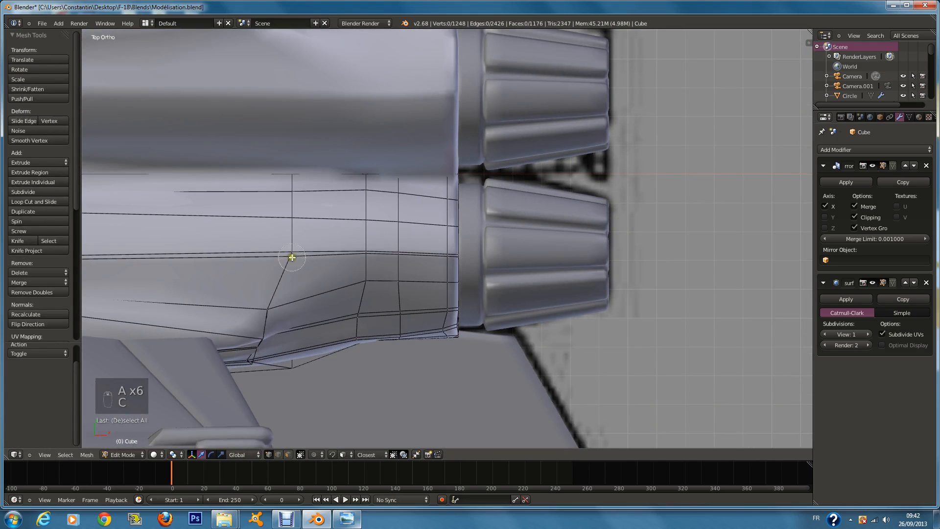
pyautogui.moveTo(292, 258); pyautogui.dragTo(438, 259)
pyautogui.rightClick(438, 260)
pyautogui.click(31, 140)
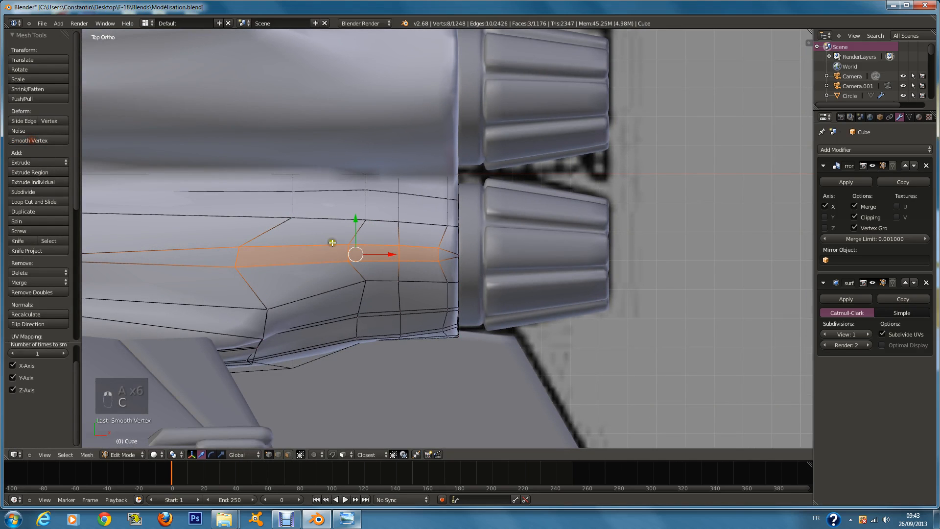
# Leave Edit Mode and save the file with the smoothed fuselage
pyautogui.press('Tab')
pyautogui.scroll(-4, 478, 260)
pyautogui.hotkey('ctrl', 's')
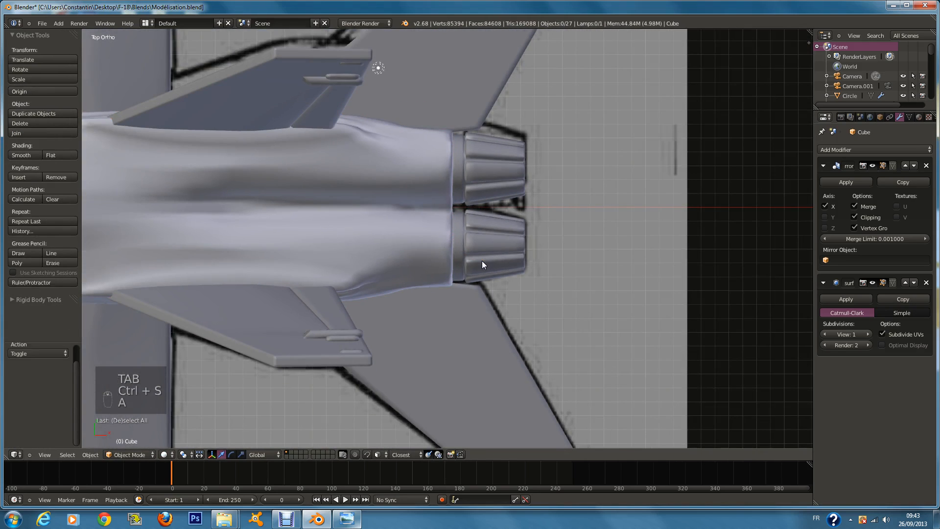
pyautogui.press('a')
pyautogui.hotkey('ctrl', 's')
pyautogui.press('a')
# Try to add two edge loops around the rear end of the tail-fin base on the fuselage
pyautogui.press('Tab')
pyautogui.press('a')
pyautogui.scroll(3, 339, 276)
pyautogui.hotkey('ctrl', 'r')
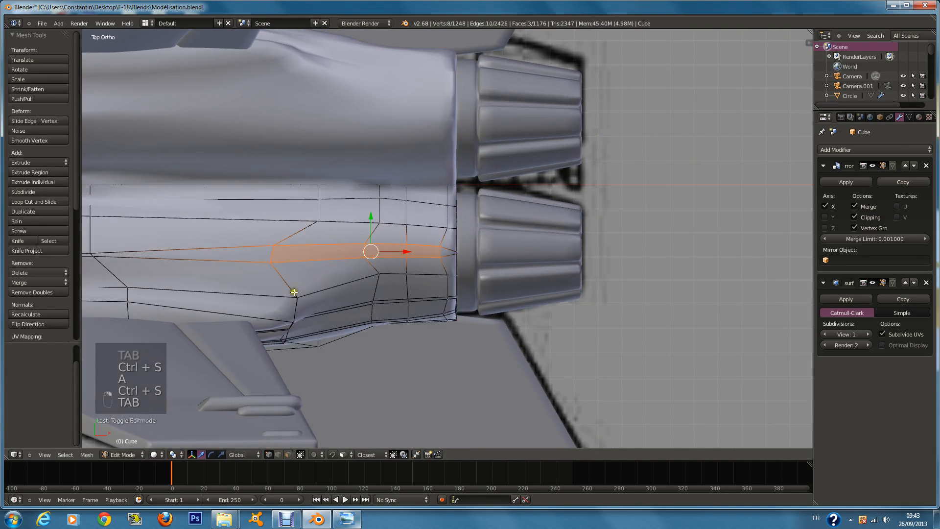
pyautogui.click(293, 307)
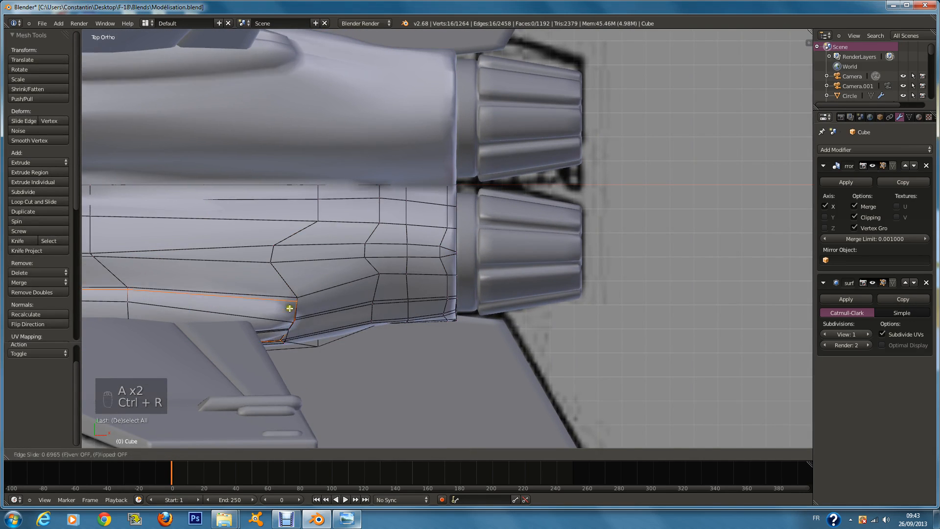
pyautogui.click(294, 266)
pyautogui.press('a')
pyautogui.hotkey('ctrl', 'r')
pyautogui.click(295, 297)
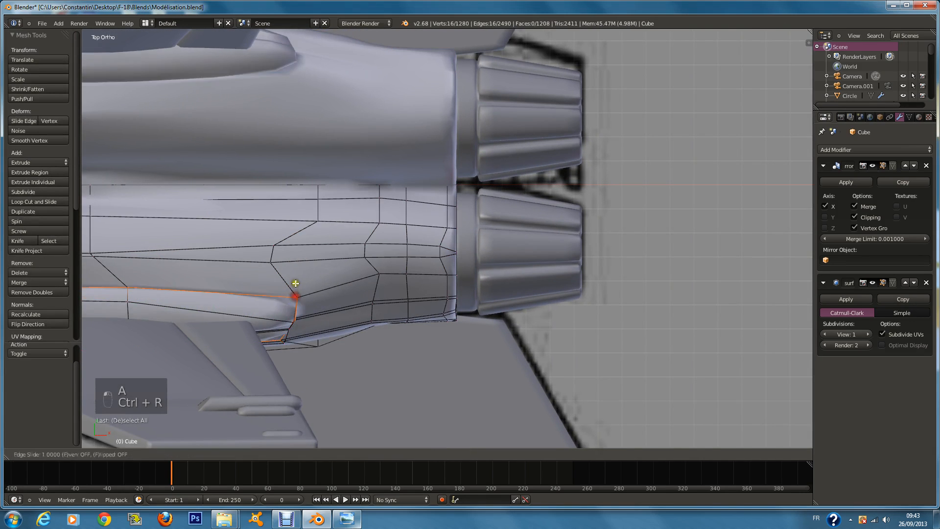
pyautogui.click(292, 304)
pyautogui.press('Tab')
pyautogui.hotkey('ctrl', 'r')
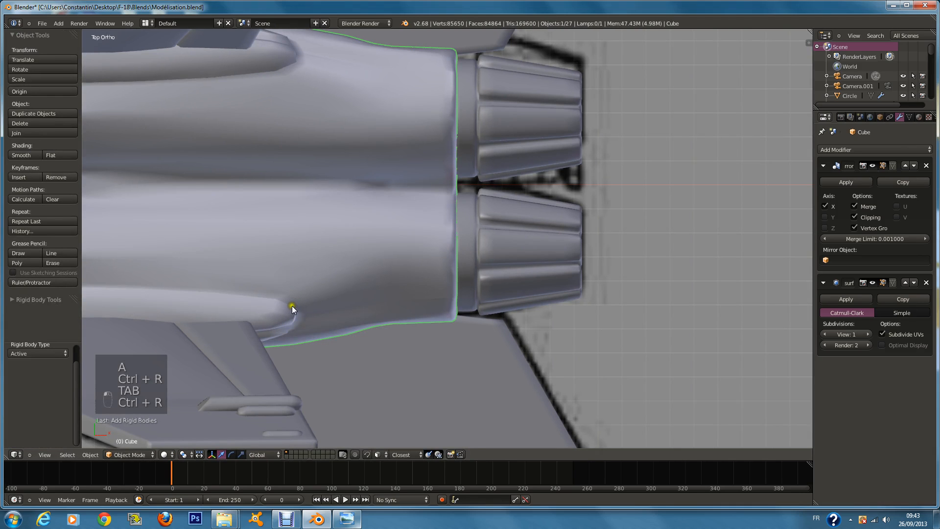
pyautogui.rightClick(292, 306)
pyautogui.scroll(-3, 310, 303)
pyautogui.scroll(-4, 378, 280)
pyautogui.press('a')
pyautogui.press('a')
pyautogui.press('a')
pyautogui.hotkey('ctrl', 's')
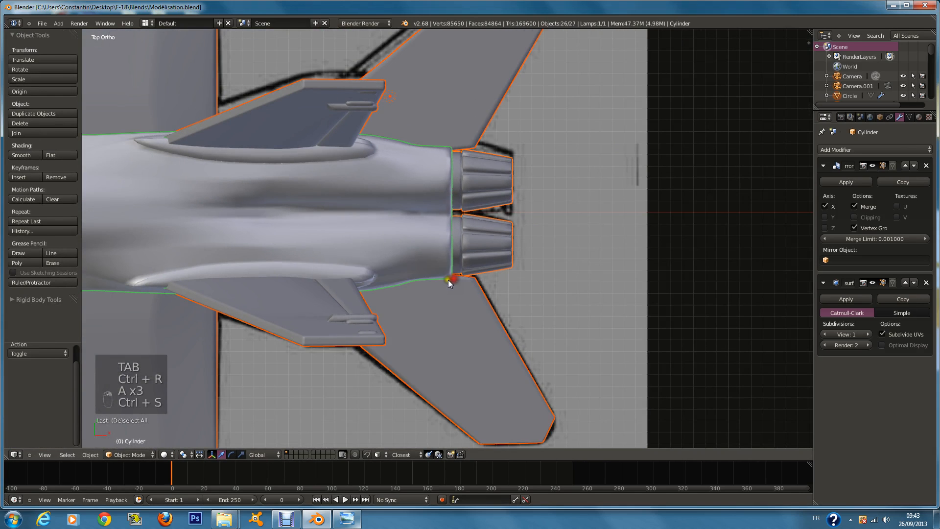
# Undo the accidental rigid-body assignment and the edge loops added around the tail-fin base
pyautogui.hotkey('ctrl', 'z')
pyautogui.hotkey('ctrl', 'z')
pyautogui.hotkey('ctrl', 'z')
pyautogui.hotkey('ctrl', 'z')
pyautogui.hotkey('ctrl', 'z')
pyautogui.hotkey('ctrl', 'z')
pyautogui.hotkey('ctrl', 'z')
pyautogui.hotkey('ctrl', 'z')
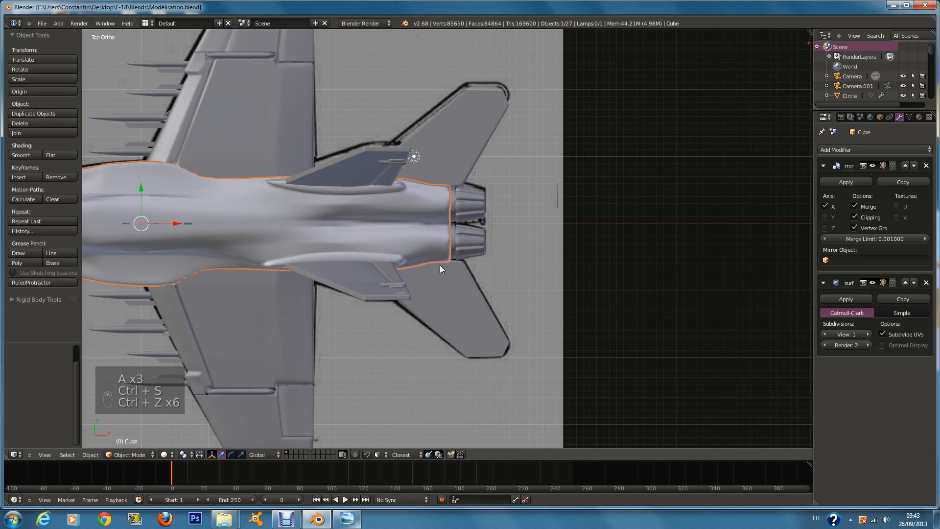
# Save the file and enter Edit Mode on the fuselage's rear with nothing selected
pyautogui.hotkey('ctrl', 's')
pyautogui.scroll(6, 397, 266)
pyautogui.press('Tab')
pyautogui.press('a')
pyautogui.press('a')
# Try to insert an edge loop at the tail-fin base and undo it
pyautogui.hotkey('ctrl', 'r')
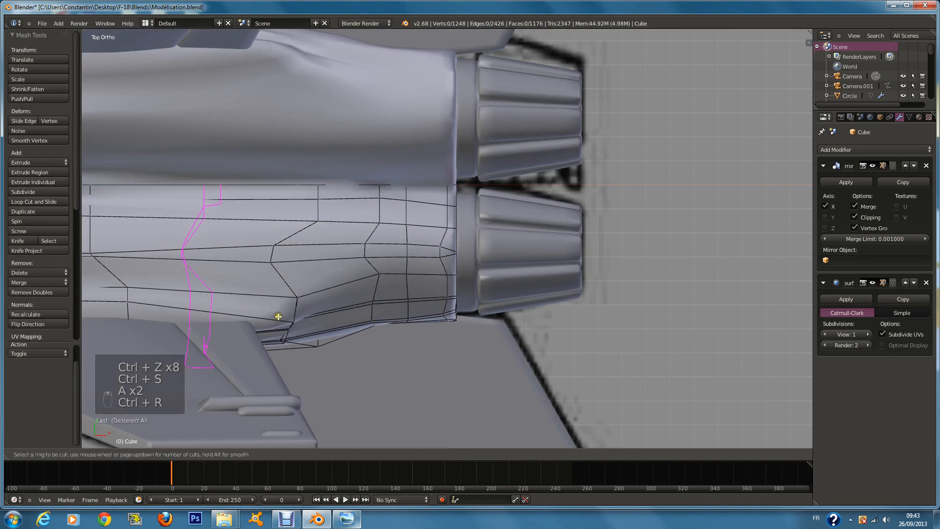
pyautogui.click(275, 315)
pyautogui.rightClick(278, 317)
pyautogui.hotkey('ctrl', 'z')
# Insert two edge loops on the fuselage's rear by the tail-fin base, leave Edit Mode and save the file
pyautogui.hotkey('ctrl', 'r')
pyautogui.rightClick(308, 258)
pyautogui.press('a')
pyautogui.hotkey('ctrl', 'r')
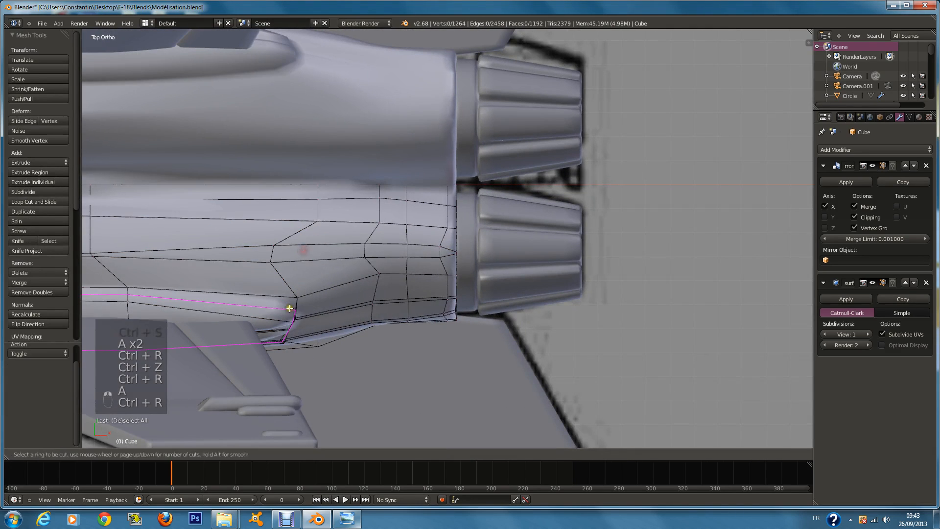
pyautogui.click(286, 303)
pyautogui.click(293, 302)
pyautogui.press('Tab')
pyautogui.hotkey('ctrl', 's')
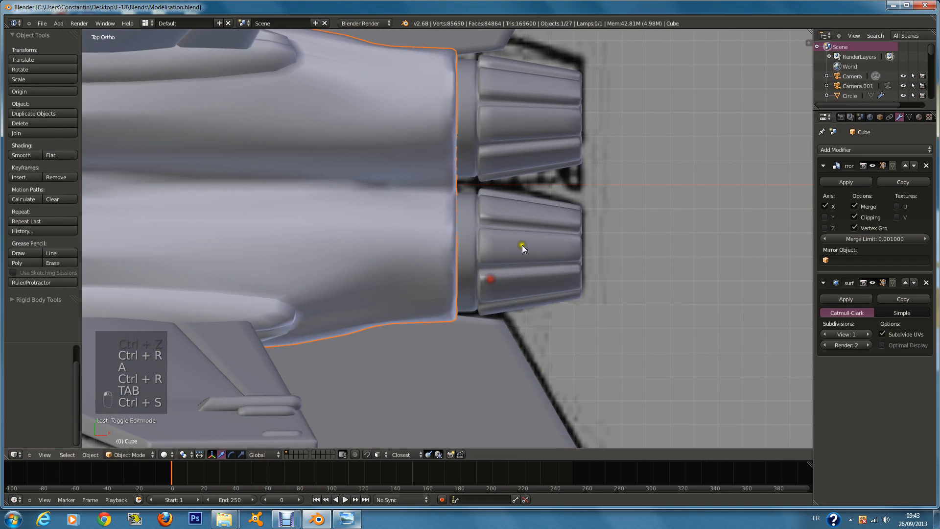
# Snap the 3D cursor to the engine nozzle's mesh and add an eight-sided cylinder there in Edit Mode
pyautogui.scroll(-3, 522, 245)
pyautogui.press('a')
pyautogui.rightClick(495, 244)
pyautogui.press('Tab')
pyautogui.scroll(2, 495, 242)
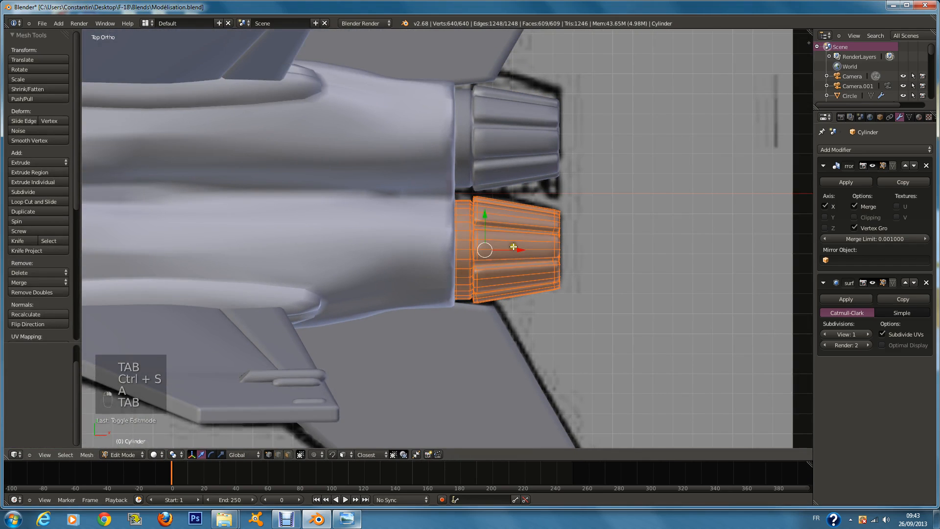
pyautogui.hotkey('shift', 's')
pyautogui.click(511, 246)
pyautogui.hotkey('shift', 'a')
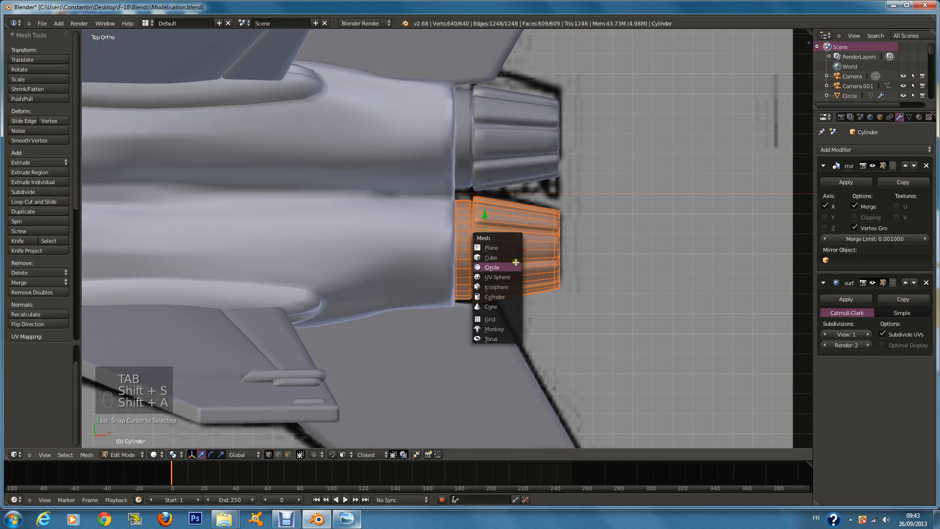
pyautogui.click(519, 296)
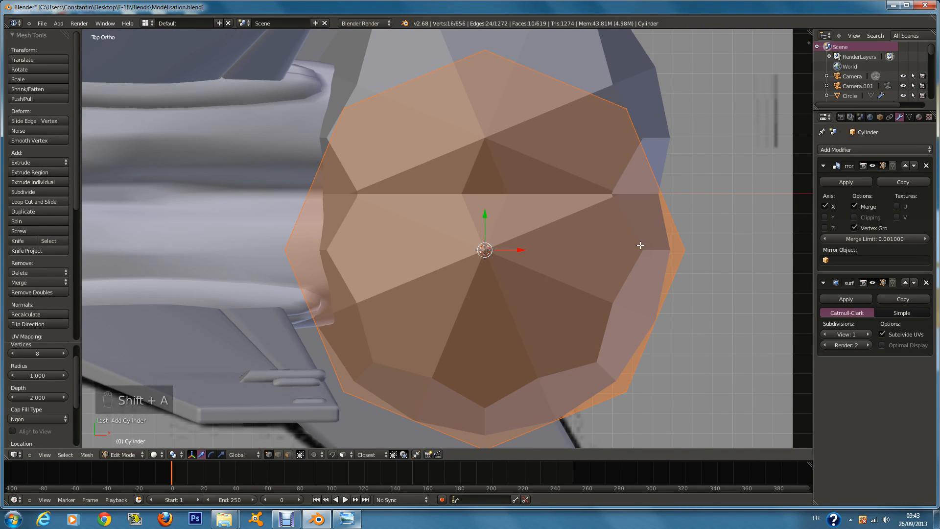
# Rotate the new cylinder 90° about X and another 90° in the top view to align it with the nozzle
pyautogui.write('r90')
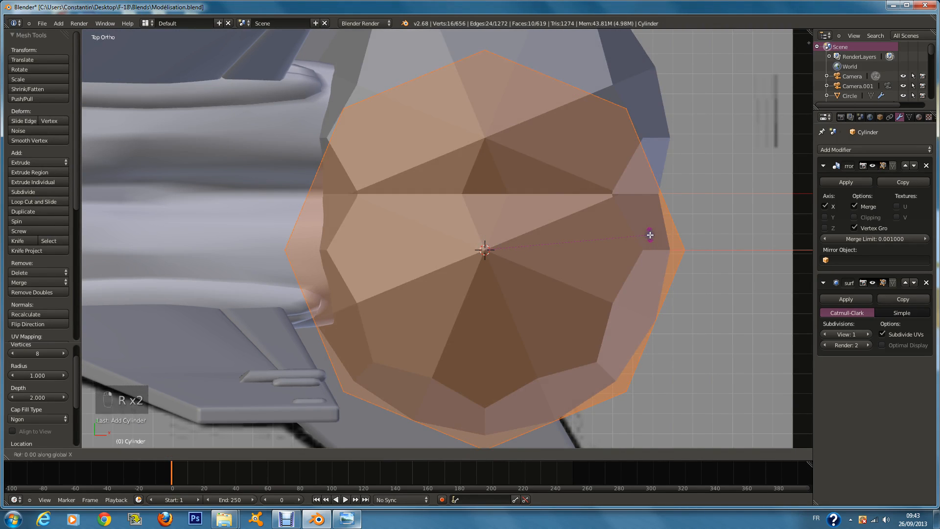
pyautogui.write('90')
pyautogui.press('Return')
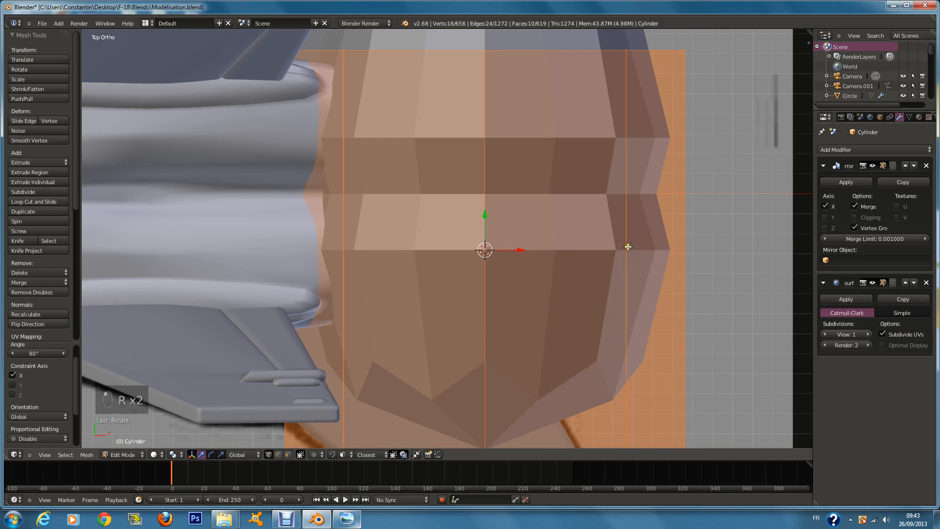
pyautogui.write('r90')
pyautogui.click(631, 247)
# Scale the cylinder down to slightly wider than the nozzle and flatten it along X into a thin disc
pyautogui.press('s')
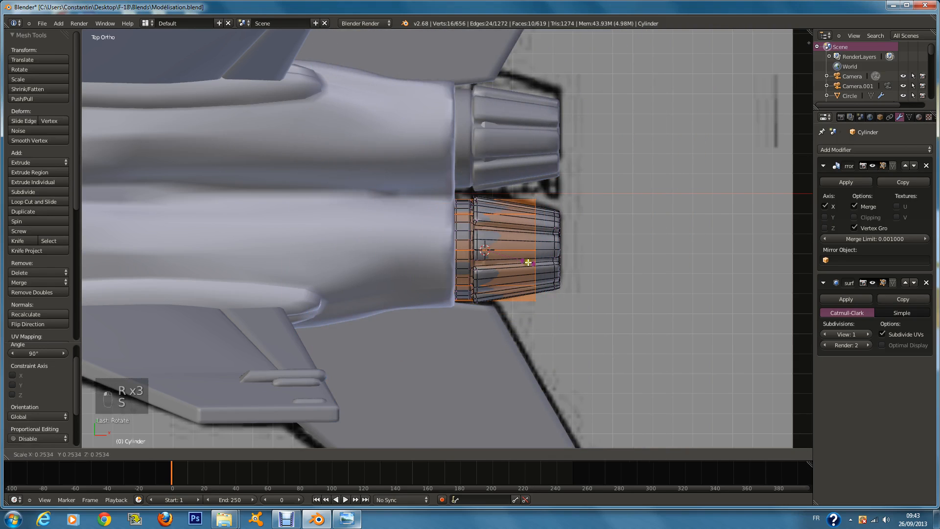
pyautogui.click(528, 261)
pyautogui.scroll(3, 580, 268)
pyautogui.press('s')
pyautogui.click(596, 276)
pyautogui.press('s')
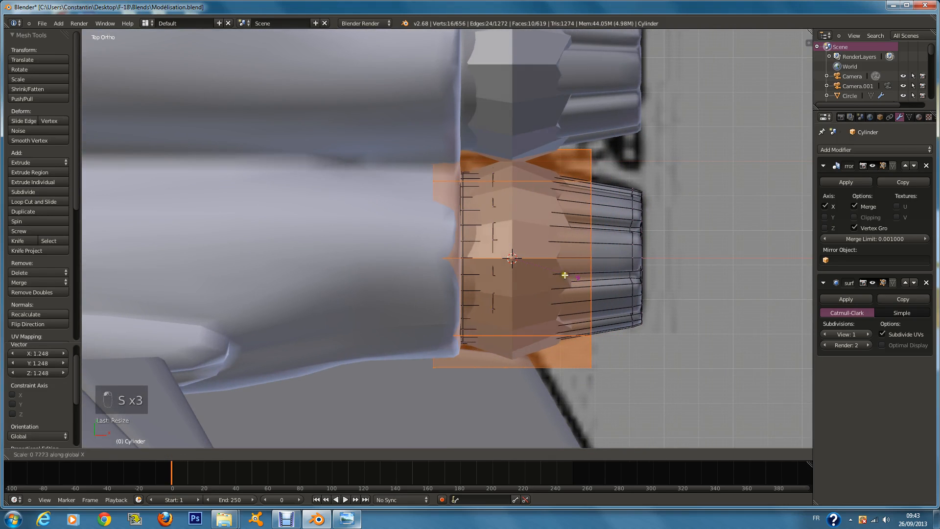
pyautogui.press('x')
pyautogui.click(526, 271)
# Insert two edge loops around the disc's rim and spread them apart along X by a factor of about 2.59
pyautogui.press('a')
pyautogui.hotkey('ctrl', 'r')
pyautogui.scroll(1, 520, 167)
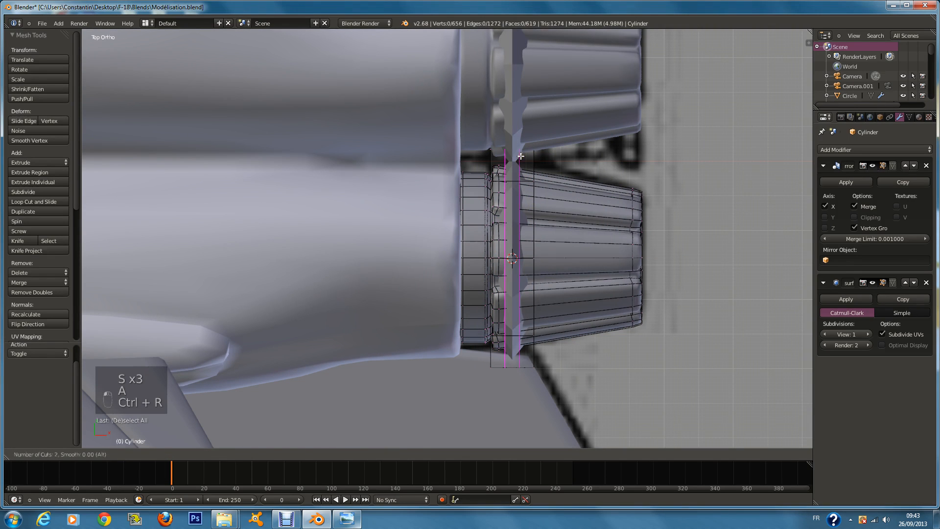
pyautogui.click(520, 169)
pyautogui.rightClick(522, 173)
pyautogui.press('s')
pyautogui.press('x')
pyautogui.click(654, 253)
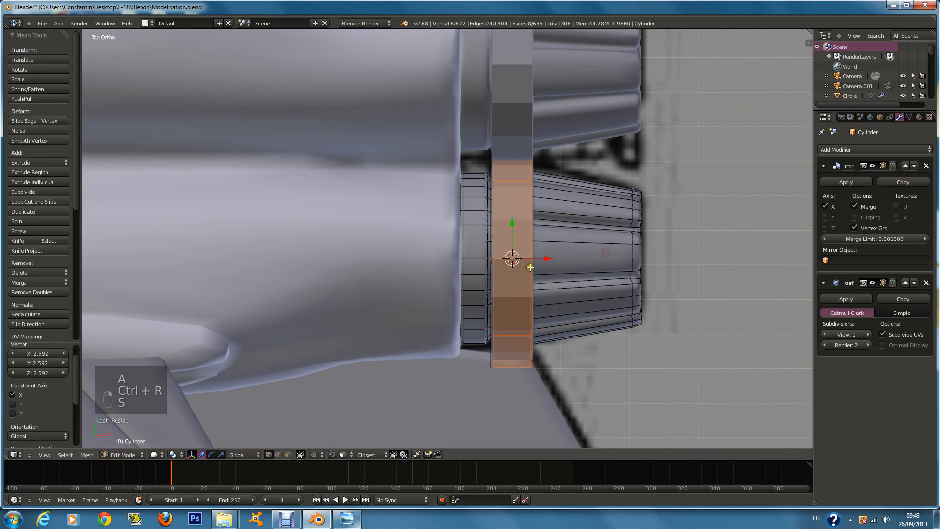
# Select the whole linked disc and move it along X to a clear spot behind the nozzle
pyautogui.press('a')
pyautogui.press('z')
pyautogui.rightClick(531, 205)
pyautogui.press('z')
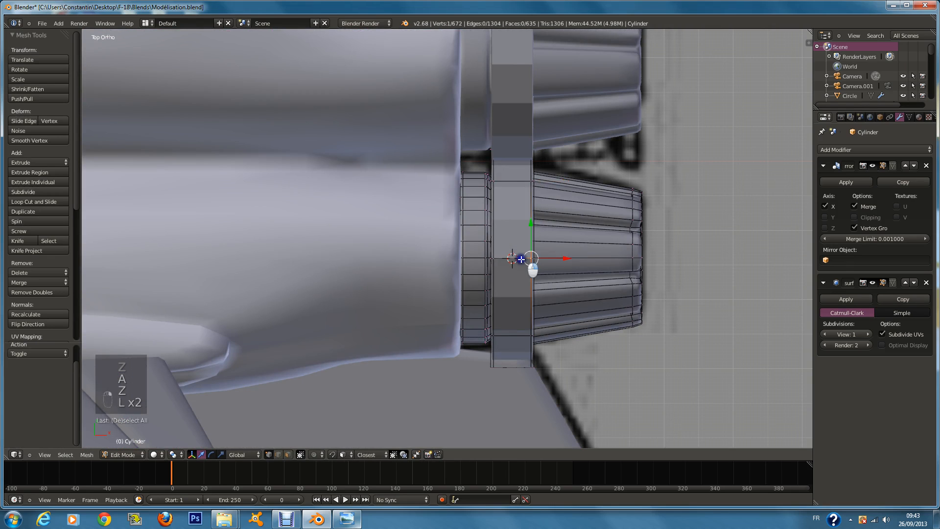
pyautogui.press('l')
pyautogui.moveTo(541, 259); pyautogui.dragTo(725, 275)
# Select the vertices of the disc's rear face in wireframe and scale them down to taper the ring
pyautogui.press('z')
pyautogui.press('a')
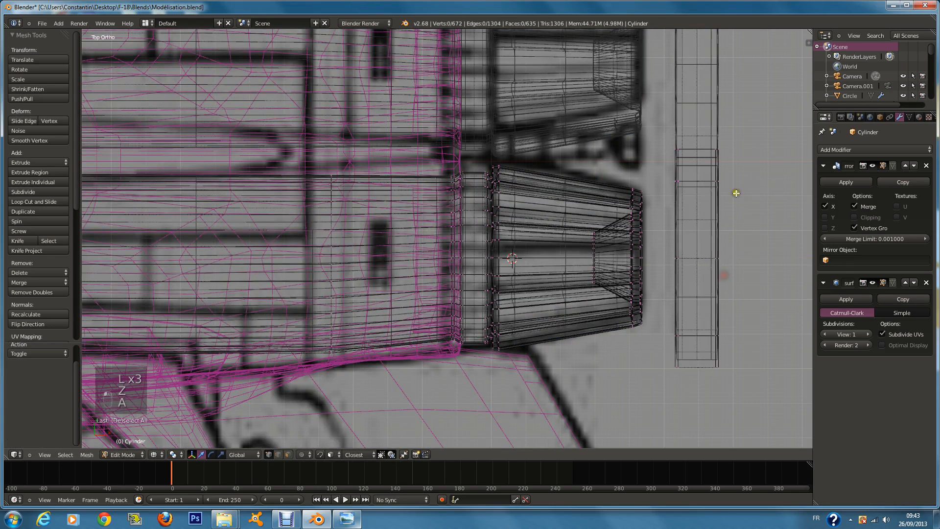
pyautogui.moveTo(724, 140); pyautogui.dragTo(723, 377)
pyautogui.rightClick(722, 378)
pyautogui.rightClick(723, 378)
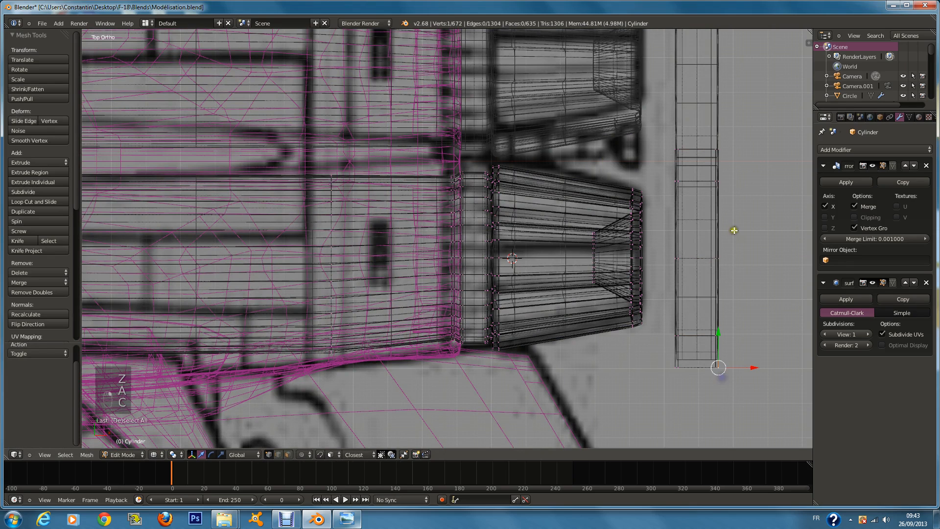
pyautogui.moveTo(721, 137)
pyautogui.mouseDown()
pyautogui.moveTo(740, 380)
pyautogui.moveTo(742, 237)
pyautogui.mouseUp()
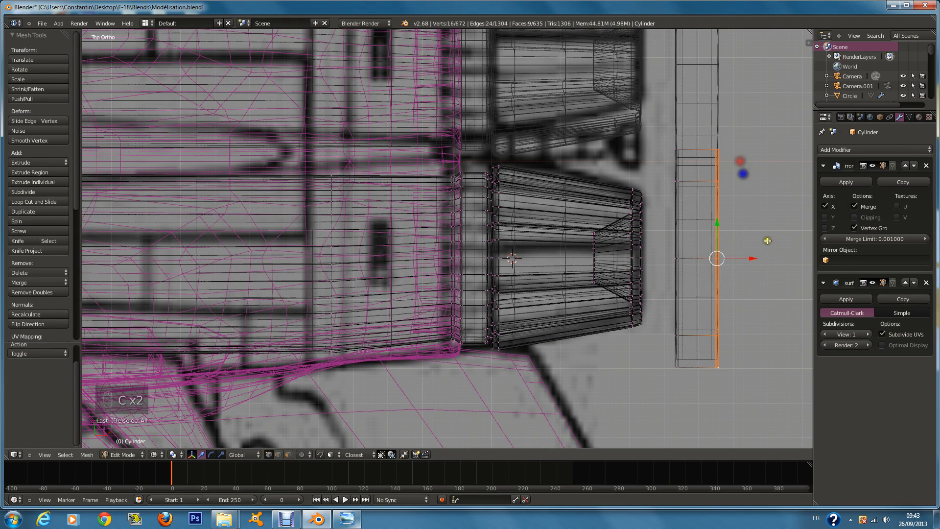
pyautogui.press('s')
pyautogui.click(775, 302)
# Move the tapered ring about 0.65 back along X onto the nozzle's collar and scale it up to about 1.12
pyautogui.press('a')
pyautogui.press('a')
pyautogui.press('a')
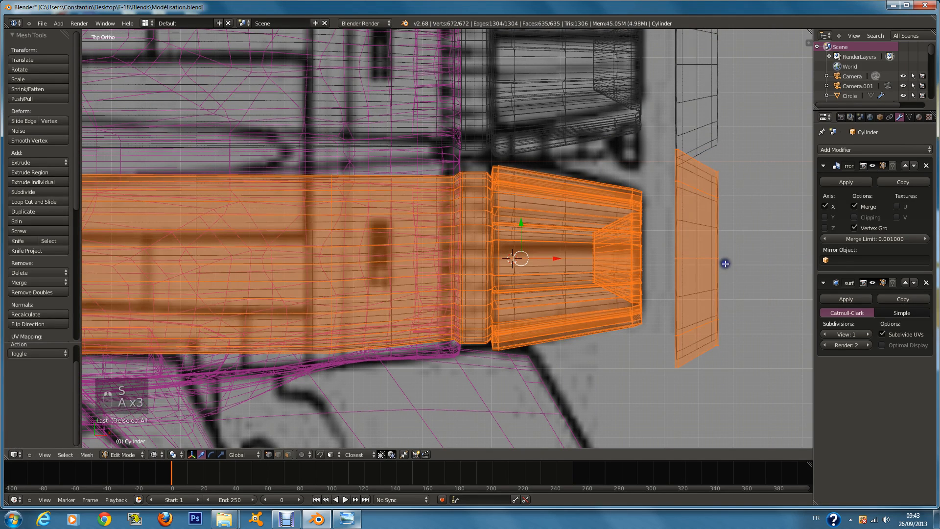
pyautogui.press('l')
pyautogui.moveTo(735, 260); pyautogui.dragTo(544, 259)
pyautogui.press('z')
pyautogui.press('z')
pyautogui.moveTo(730, 258); pyautogui.dragTo(505, 246)
pyautogui.press('s')
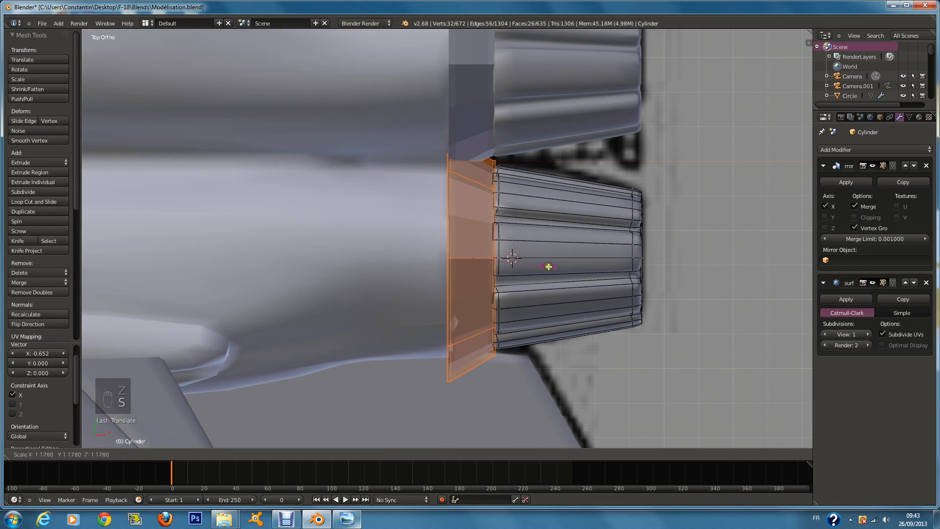
pyautogui.click(549, 266)
# Select the tapered ring in the front wireframe view and move it about 0.65 along X behind the nozzle
pyautogui.moveTo(549, 267); pyautogui.dragTo(452, 211, button='middle')
pyautogui.press('z')
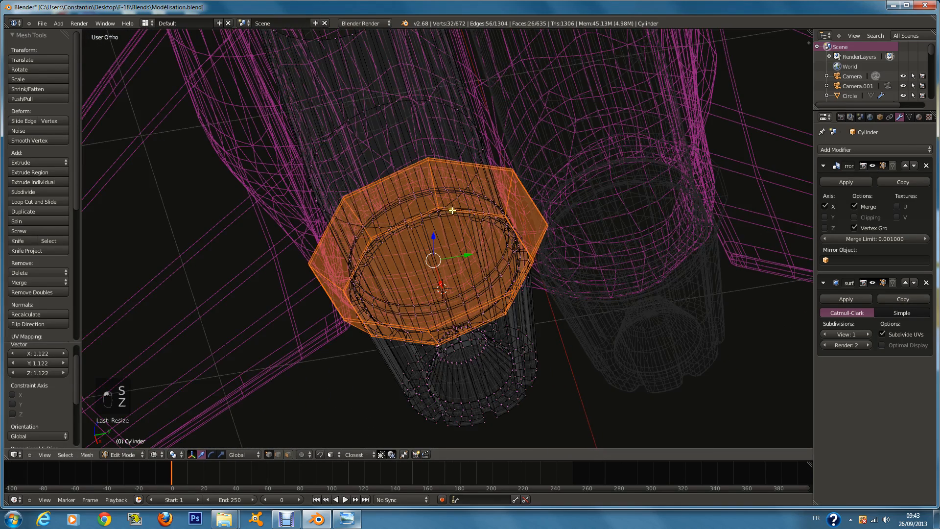
pyautogui.press('KP_1')
pyautogui.press('a')
pyautogui.press('a')
pyautogui.press('c')
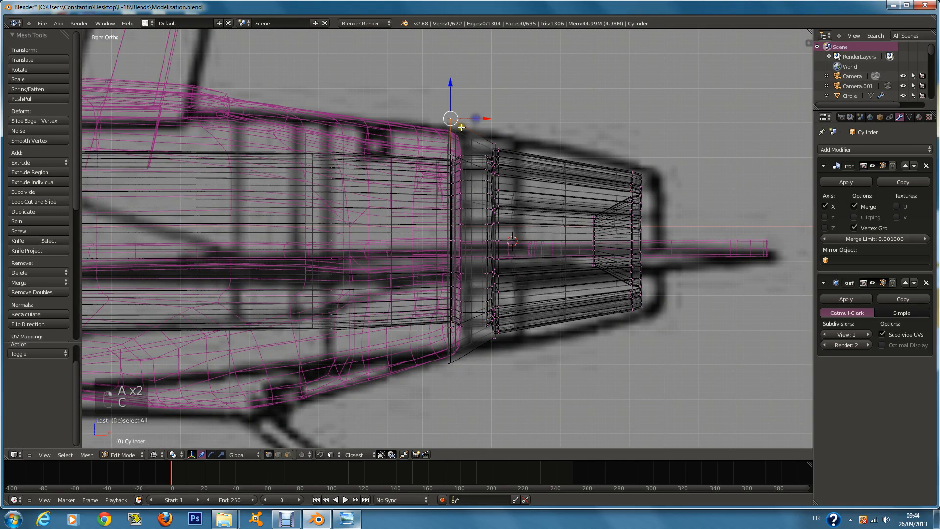
pyautogui.press('l')
pyautogui.scroll(-2, 499, 183)
pyautogui.moveTo(485, 240); pyautogui.dragTo(638, 262)
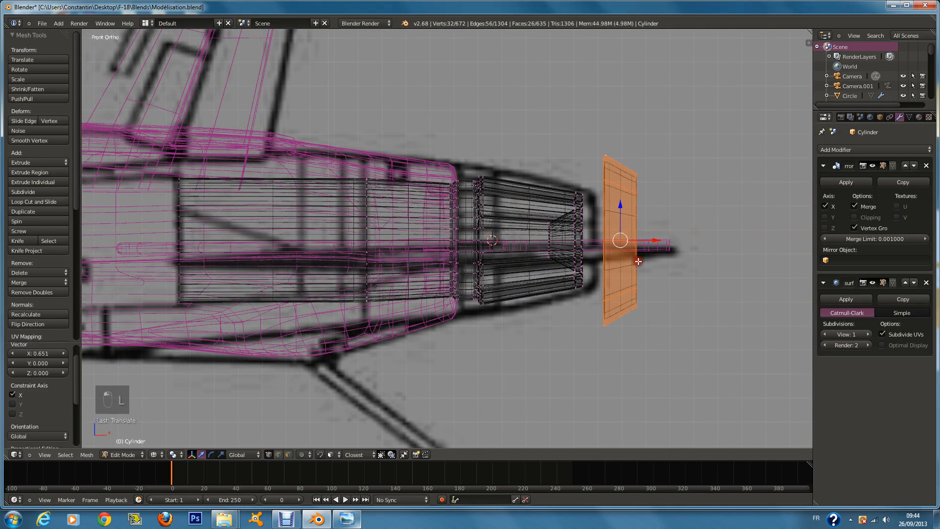
# Select the vertices of the ring's wider front face and scale them to 0.95
pyautogui.press('a')
pyautogui.press('c')
pyautogui.click(603, 159)
pyautogui.moveTo(603, 218); pyautogui.dragTo(611, 310)
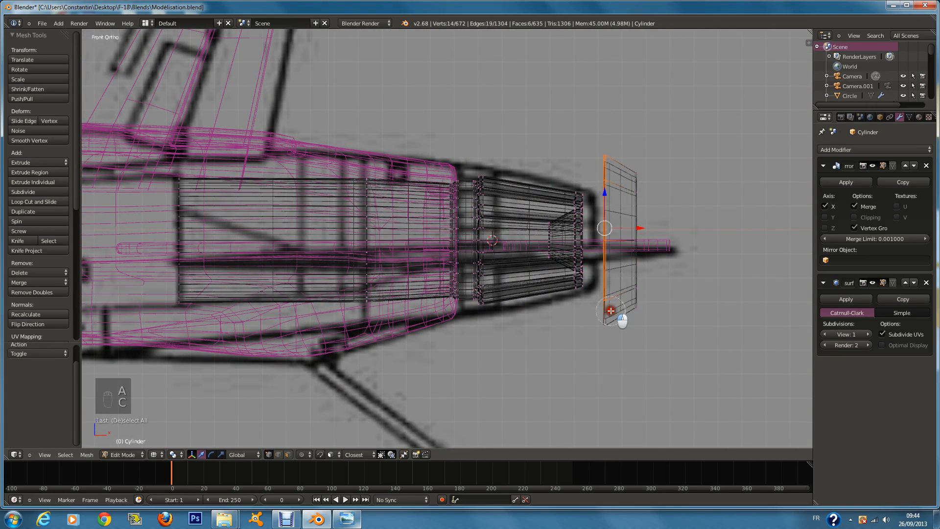
pyautogui.press('s')
pyautogui.click(681, 337)
# Move the ring back along X onto the nozzle's collar, rescale it, and give the nozzle object smooth shading
pyautogui.rightClick(634, 216)
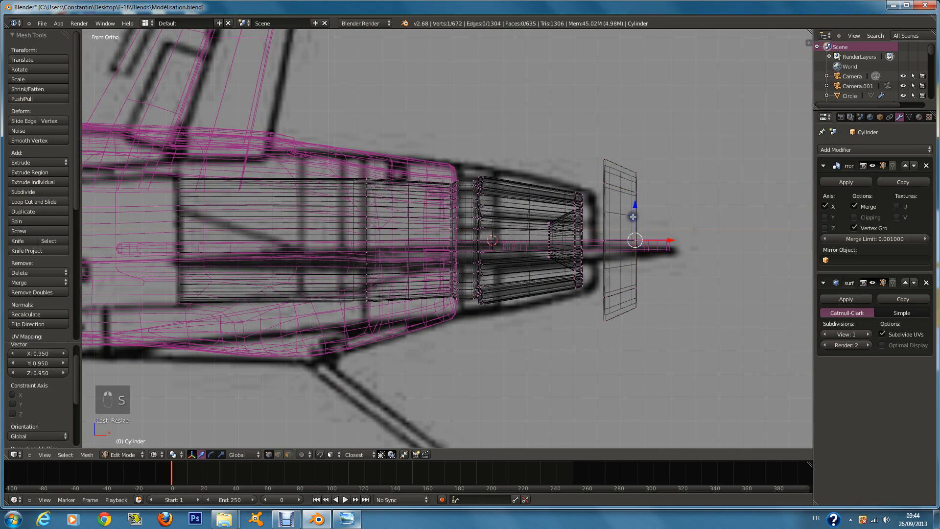
pyautogui.press('l')
pyautogui.moveTo(664, 241); pyautogui.dragTo(547, 242)
pyautogui.press('z')
pyautogui.moveTo(546, 242)
pyautogui.mouseDown(button='middle')
pyautogui.moveTo(554, 230)
pyautogui.moveTo(544, 262)
pyautogui.moveTo(381, 235)
pyautogui.mouseUp(button='middle')
pyautogui.press('s')
pyautogui.click(563, 245)
pyautogui.press('Tab')
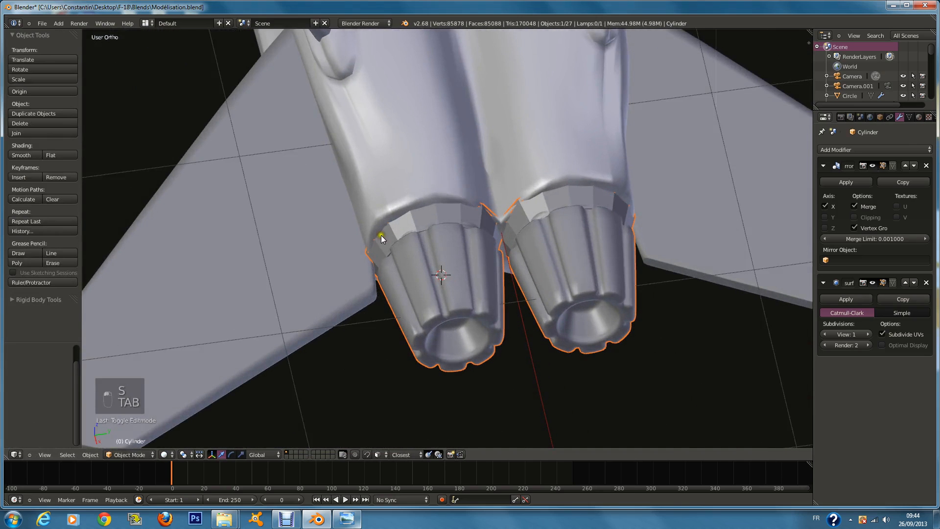
pyautogui.click(30, 155)
# Reopen the nozzle mesh in Edit Mode as a wireframe from the top
pyautogui.moveTo(458, 207); pyautogui.dragTo(473, 226, button='middle')
pyautogui.press('KP_7')
pyautogui.press('Tab')
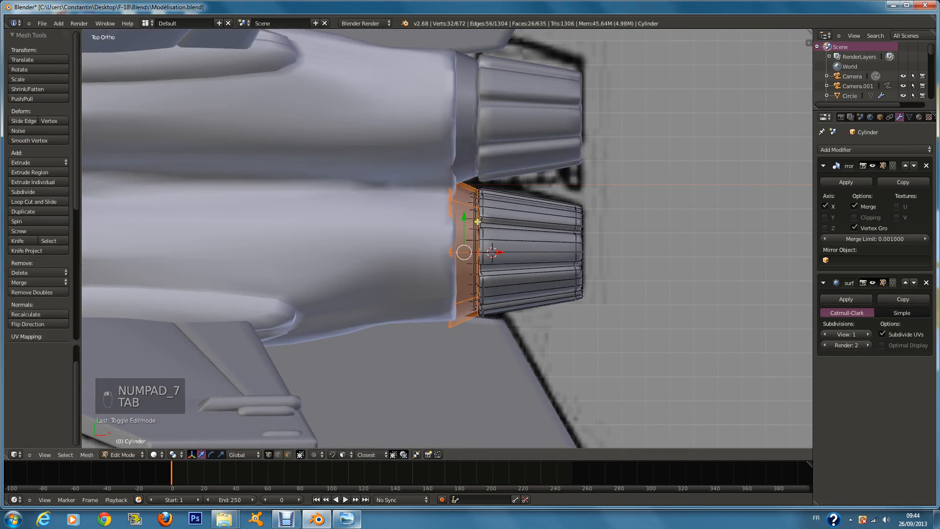
pyautogui.press('z')
pyautogui.scroll(2, 480, 219)
# Try to shrink the collar ring uniformly to about 0.86 and undo it
pyautogui.press('s')
pyautogui.press('s')
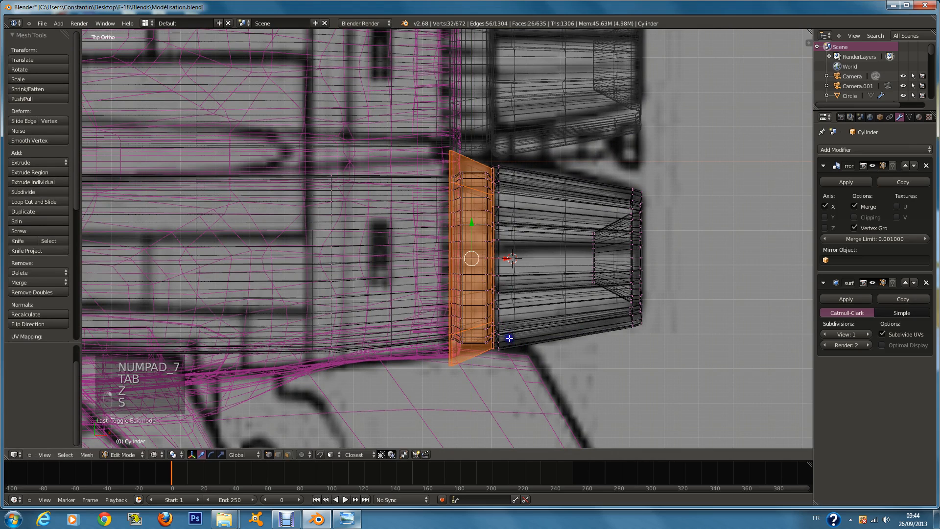
pyautogui.click(500, 330)
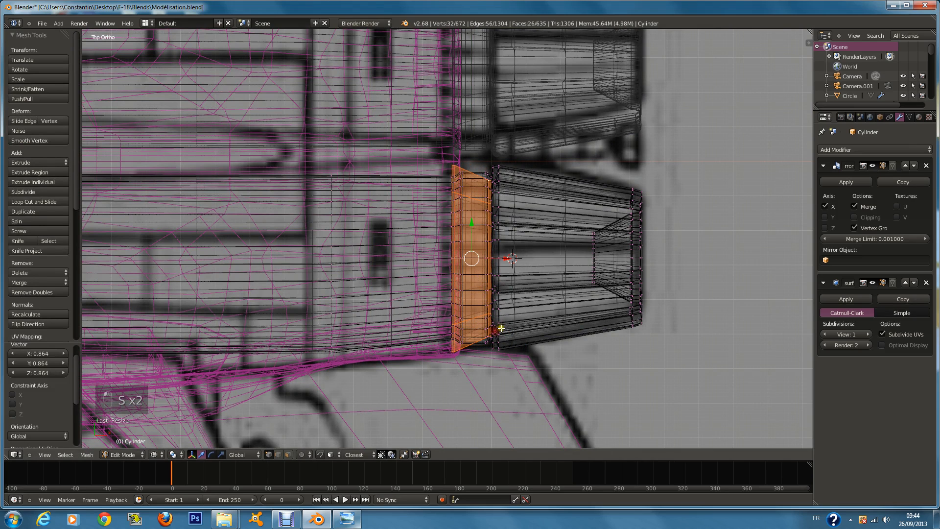
pyautogui.hotkey('ctrl', 'z')
# Widen the collar ring along X by a factor of about 1.35 and scale it uniformly to about 1.01
pyautogui.press('s')
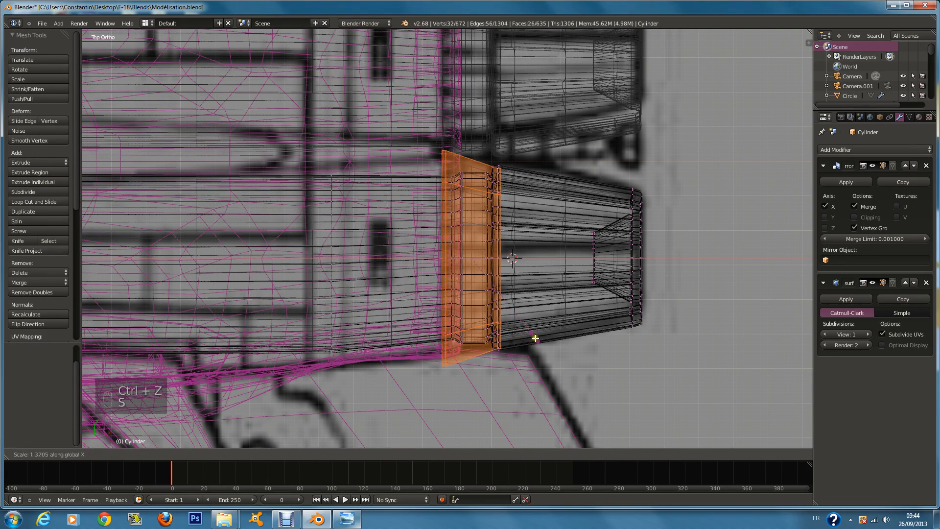
pyautogui.click(539, 335)
pyautogui.press('z')
pyautogui.press('s')
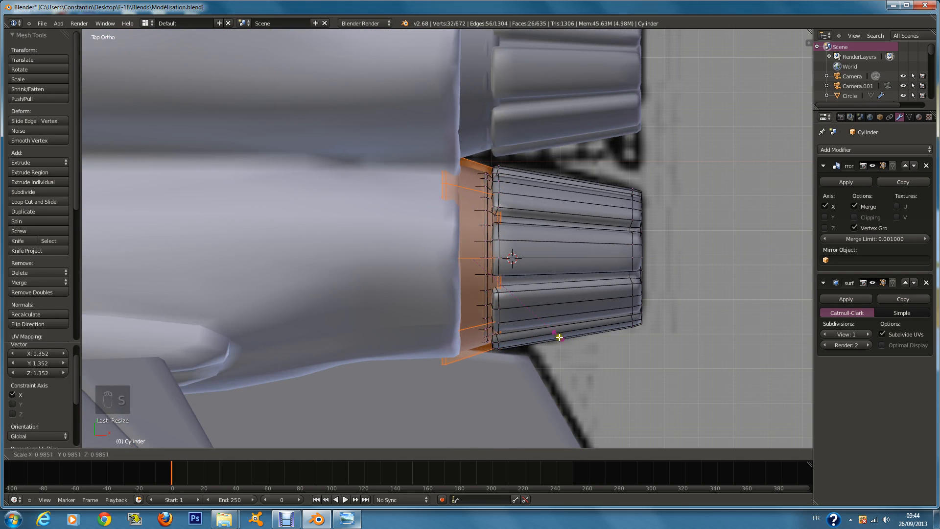
pyautogui.click(560, 338)
# Select the linked nozzle mesh without the collar ring and move it about 0.64 rearward along X
pyautogui.rightClick(640, 273)
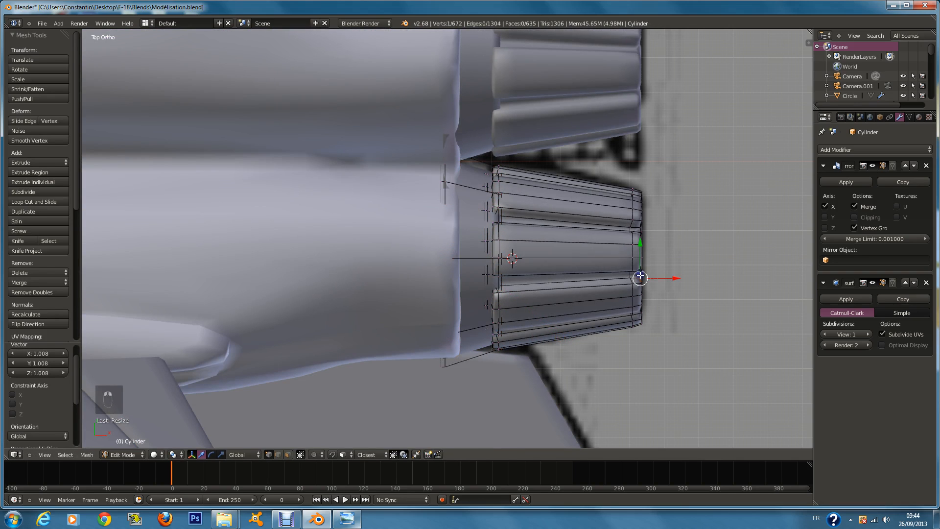
pyautogui.press('l')
pyautogui.moveTo(547, 263); pyautogui.dragTo(766, 283)
# Switch to face selection in wireframe and select the faces of the nozzle's forward tube with the circle brush
pyautogui.press('z')
pyautogui.scroll(-2, 654, 278)
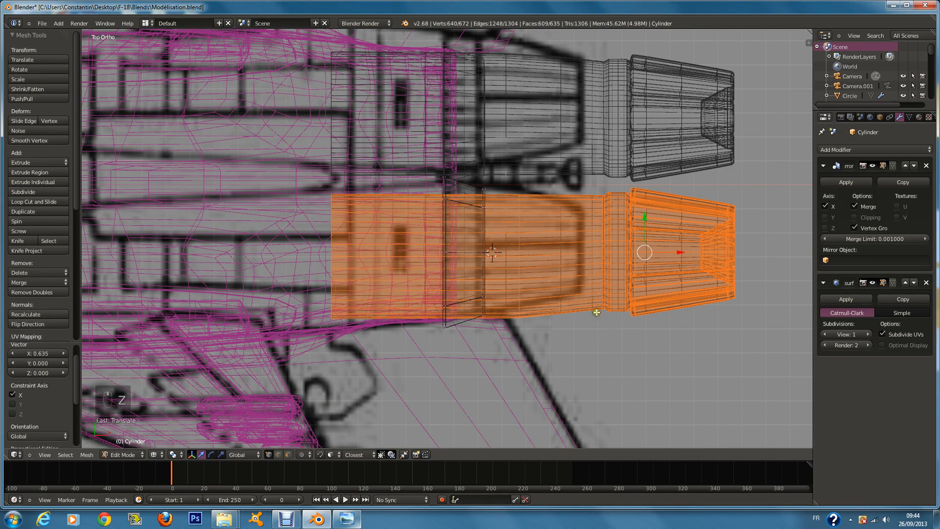
pyautogui.click(293, 454)
pyautogui.press('a')
pyautogui.press('c')
pyautogui.moveTo(371, 187)
pyautogui.mouseDown()
pyautogui.moveTo(395, 319)
pyautogui.moveTo(499, 214)
pyautogui.moveTo(535, 279)
pyautogui.mouseUp()
pyautogui.rightClick(482, 227)
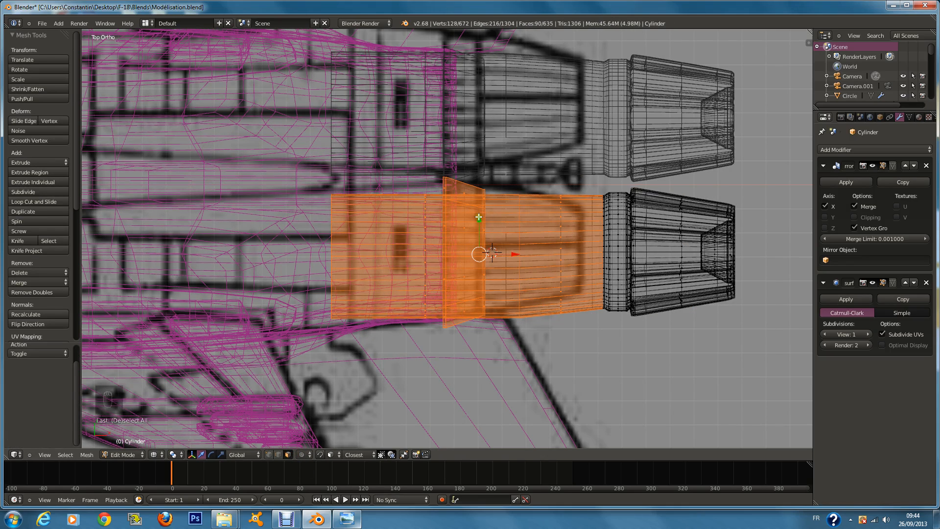
# Try extending the selection to all linked faces, undo it, and deselect only the linked collar ring
pyautogui.hotkey('ctrl', 'l')
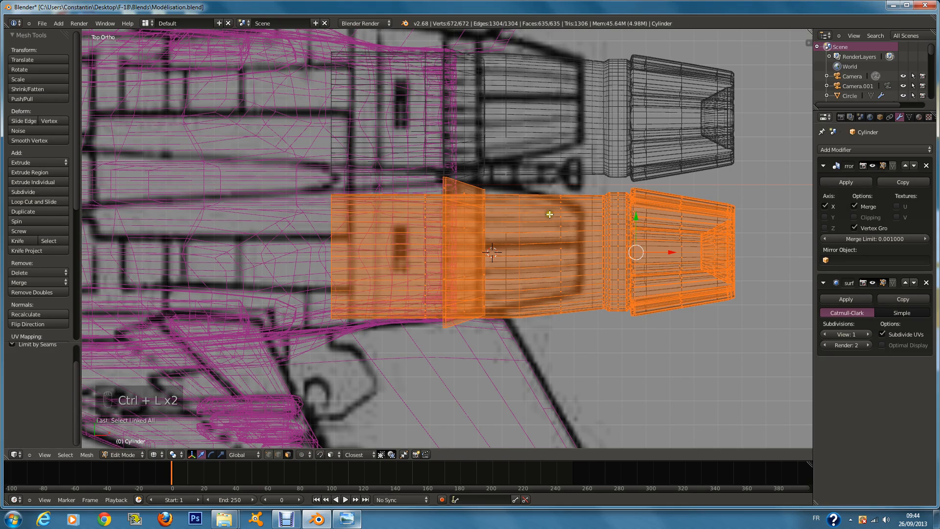
pyautogui.hotkey('ctrl', 'z')
pyautogui.hotkey('ctrl', 'z')
pyautogui.hotkey('ctrl', 'z')
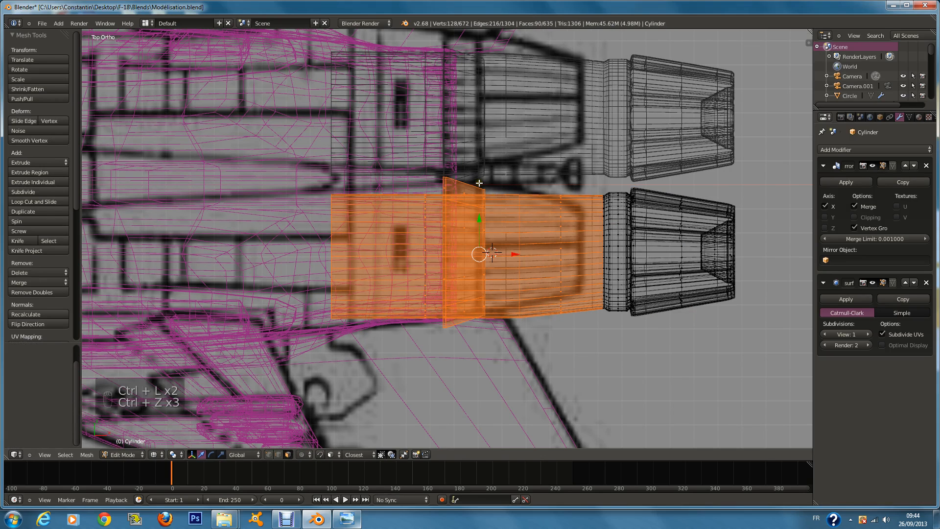
pyautogui.hotkey('ctrl', 'l')
pyautogui.hotkey('ctrl', 'z')
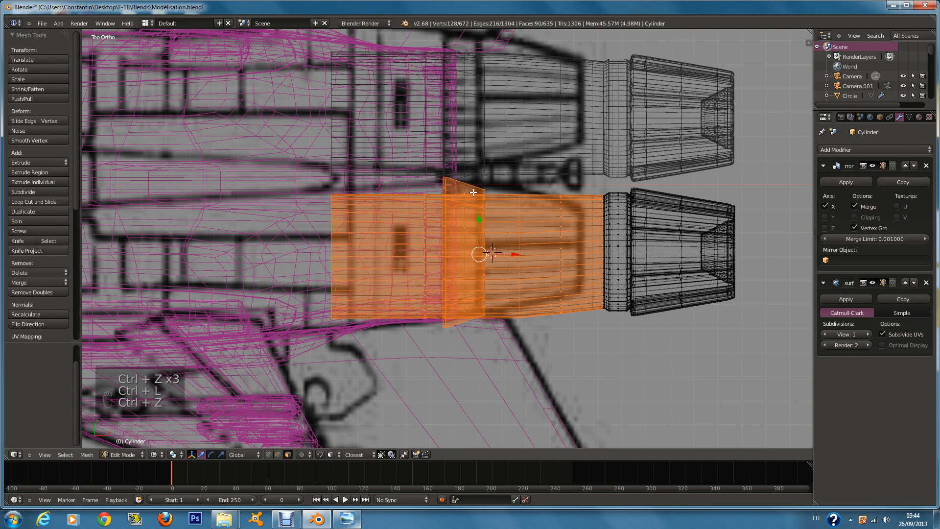
pyautogui.hotkey('shift', 'l')
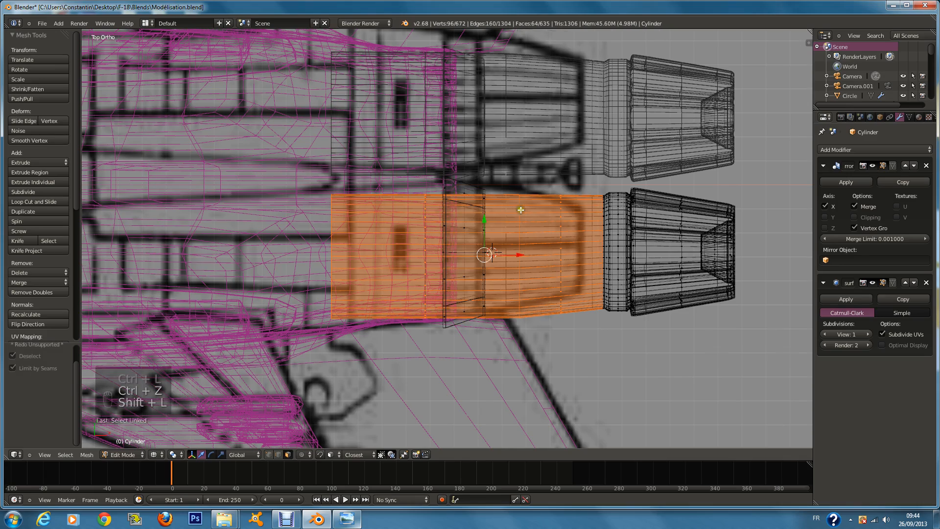
# Scale the selected forward tube of the nozzle uniformly to about 0.82
pyautogui.scroll(1, 521, 210)
pyautogui.press('s')
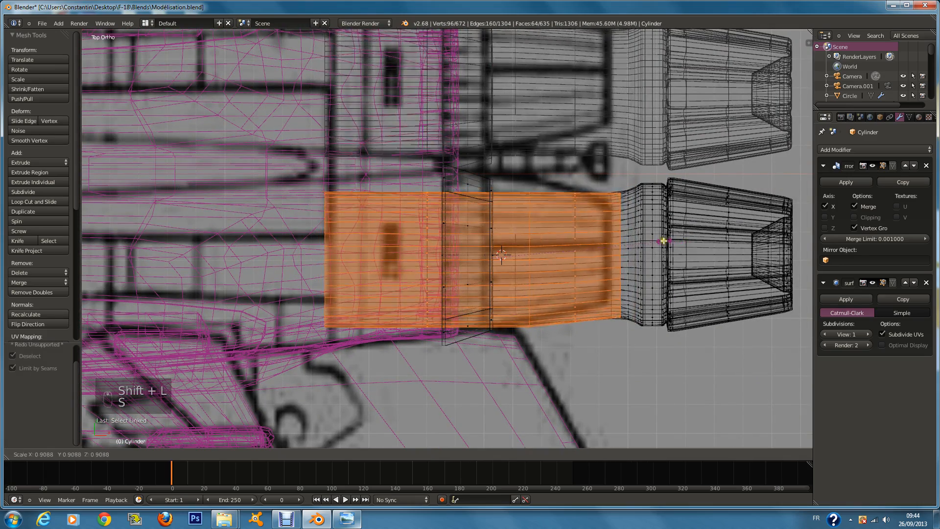
pyautogui.click(651, 241)
# In solid shading, move the linked collar ring rearward along X up to the nozzle flange and scale it to fit
pyautogui.press('z')
pyautogui.rightClick(653, 243)
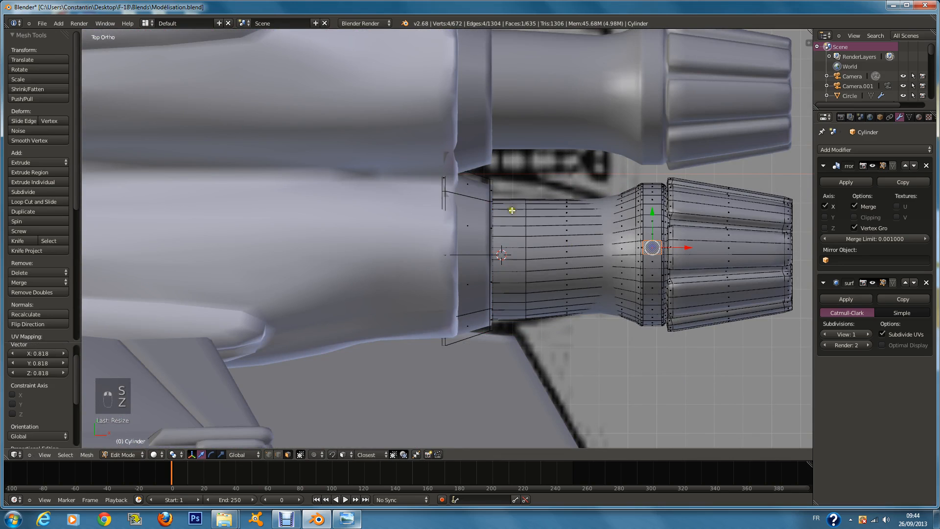
pyautogui.press('l')
pyautogui.rightClick(492, 198)
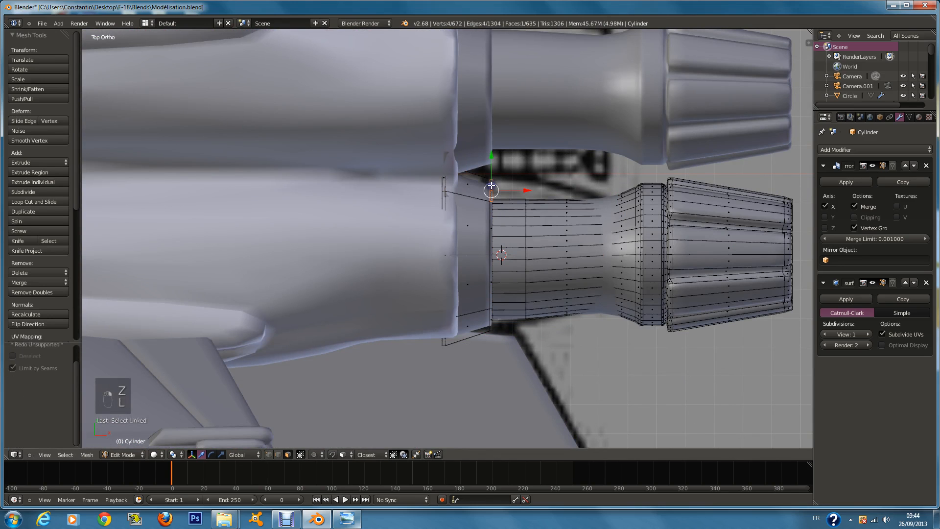
pyautogui.press('l')
pyautogui.moveTo(492, 245); pyautogui.dragTo(624, 251)
pyautogui.press('s')
pyautogui.click(662, 284)
# Add one loop cut close to the collar ring's rear edge and another near its front edge
pyautogui.hotkey('ctrl', 'r')
pyautogui.hotkey('ctrl', 'r')
pyautogui.click(607, 197)
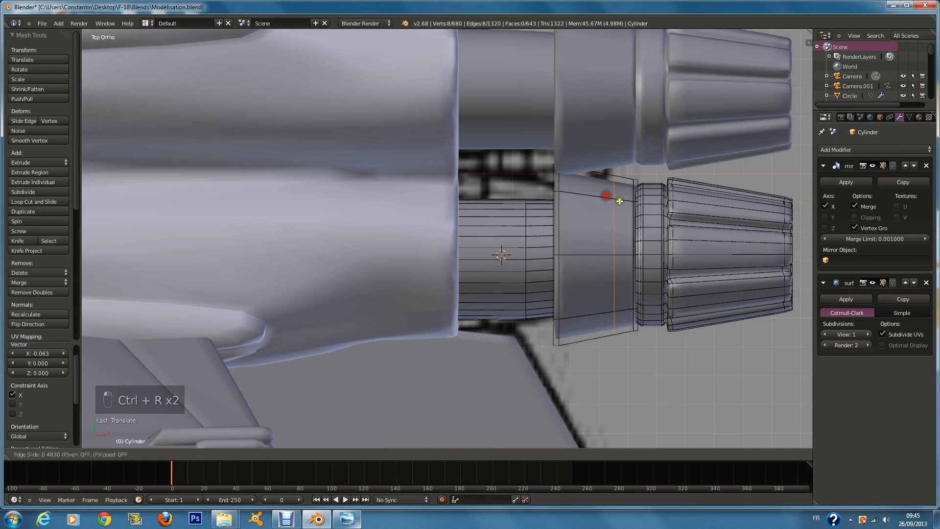
pyautogui.click(634, 205)
pyautogui.press('a')
pyautogui.hotkey('ctrl', 'r')
pyautogui.click(595, 206)
pyautogui.click(569, 202)
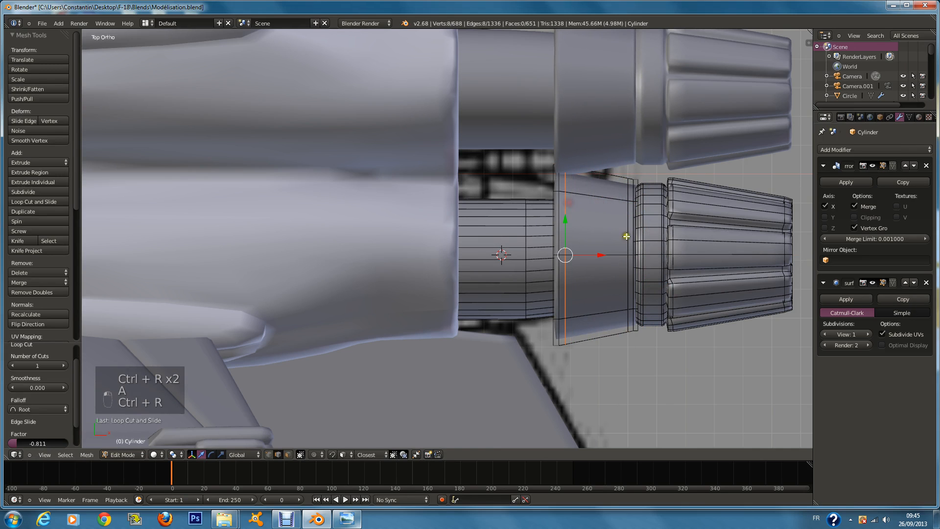
# Select the whole nozzle mesh, move it forward along X against the fuselage and scale it uniformly to about 0.93
pyautogui.press('a')
pyautogui.press('a')
pyautogui.press('a')
pyautogui.moveTo(706, 258); pyautogui.dragTo(602, 252)
pyautogui.moveTo(601, 252); pyautogui.dragTo(596, 194, button='middle')
pyautogui.press('KP_5')
pyautogui.press('s')
pyautogui.click(558, 200)
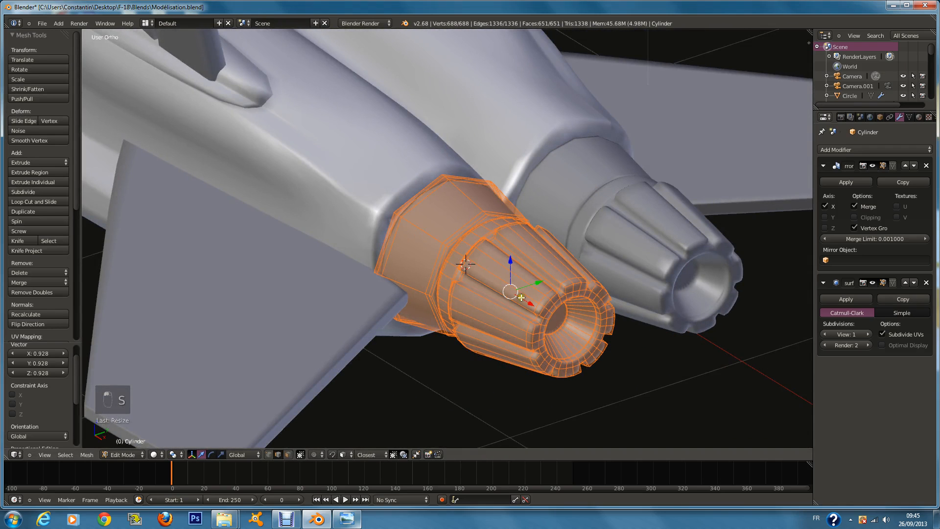
# Return to object mode, deselect everything and save over the existing file
pyautogui.moveTo(531, 303); pyautogui.dragTo(580, 283, button='middle')
pyautogui.press('Tab')
pyautogui.hotkey('ctrl', 's')
pyautogui.scroll(-3, 514, 302)
pyautogui.press('Tab')
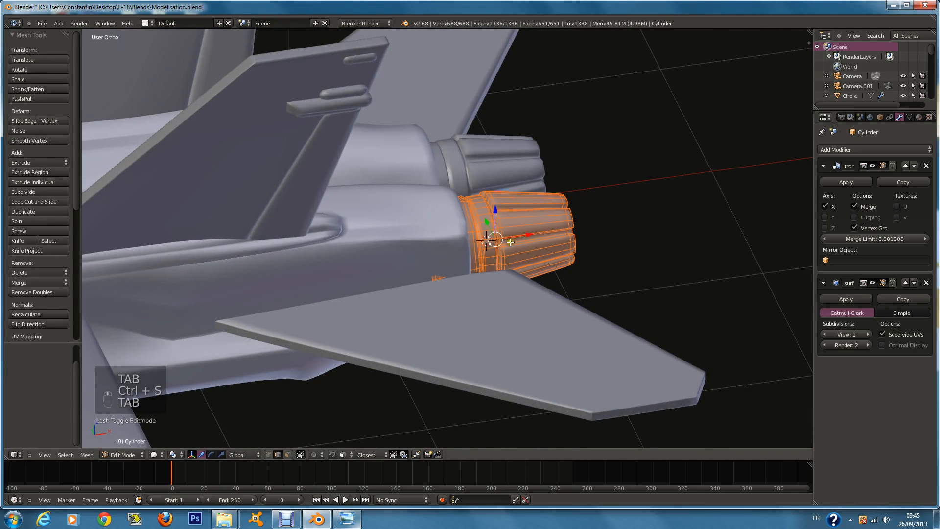
pyautogui.press('Tab')
pyautogui.hotkey('ctrl', 's')
pyautogui.scroll(-3, 554, 240)
pyautogui.moveTo(554, 240)
pyautogui.mouseDown(button='middle')
pyautogui.moveTo(572, 260)
pyautogui.moveTo(645, 163)
pyautogui.moveTo(555, 241)
pyautogui.moveTo(523, 202)
pyautogui.moveTo(597, 184)
pyautogui.moveTo(641, 223)
pyautogui.moveTo(571, 221)
pyautogui.moveTo(536, 239)
pyautogui.moveTo(557, 226)
pyautogui.mouseUp(button='middle')
pyautogui.press('KP_7')
pyautogui.press('a')
pyautogui.scroll(-4, 572, 260)
pyautogui.hotkey('ctrl', 's')
pyautogui.click(571, 260)
# Examine the aircraft's overall shape and the F18D-1 reference photo in Windows Photo Viewer, and return to Blender
pyautogui.scroll(-1, 563, 260)
pyautogui.scroll(2, 645, 163)
pyautogui.scroll(2, 614, 193)
pyautogui.moveTo(583, 228); pyautogui.dragTo(490, 274, button='middle')
pyautogui.click(359, 522)
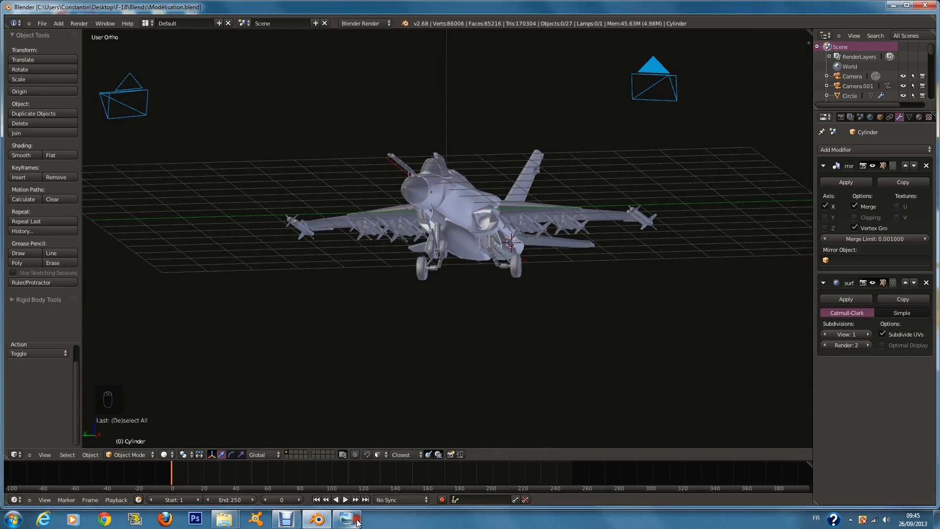
pyautogui.scroll(-1, 485, 274)
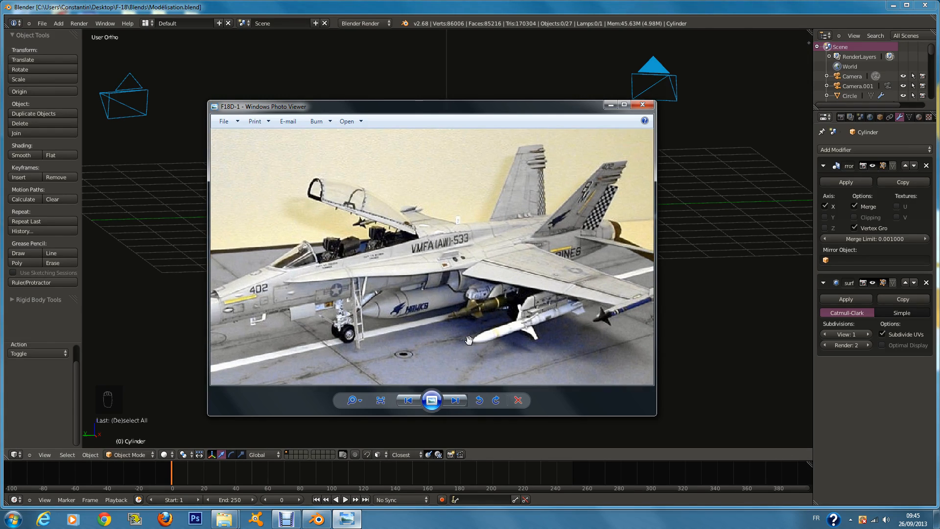
pyautogui.click(714, 312)
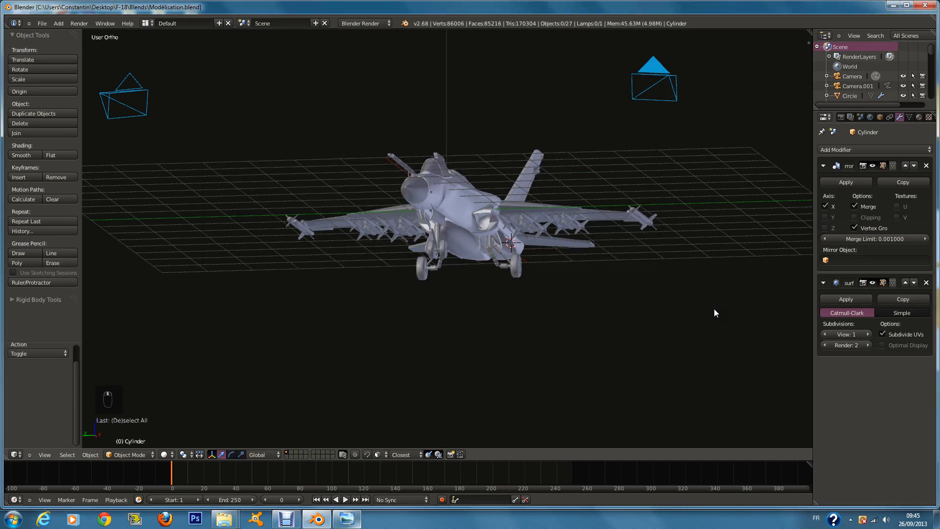
# Reset the 3D cursor to the world origin, switch to wireframe and save over Modélisation.blend
pyautogui.press('KP_3')
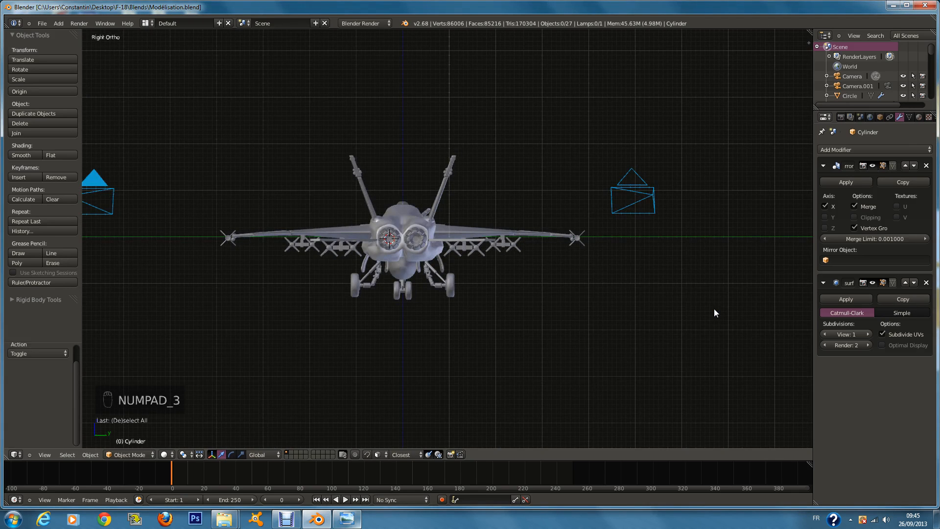
pyautogui.press('KP_1')
pyautogui.hotkey('shift', 'c')
pyautogui.hotkey('alt', 'g')
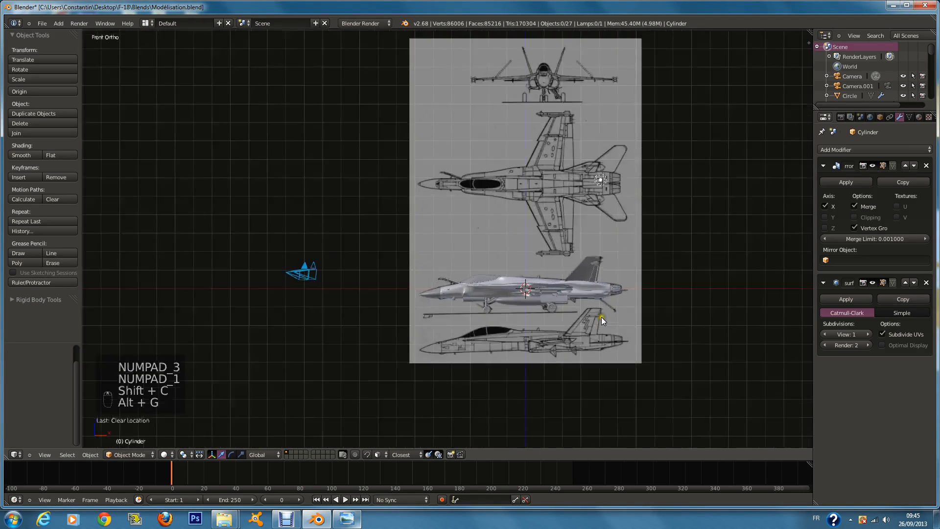
pyautogui.scroll(4, 601, 316)
pyautogui.moveTo(460, 318); pyautogui.dragTo(536, 402, button='middle')
pyautogui.press('z')
pyautogui.press('a')
pyautogui.press('a')
pyautogui.press('a')
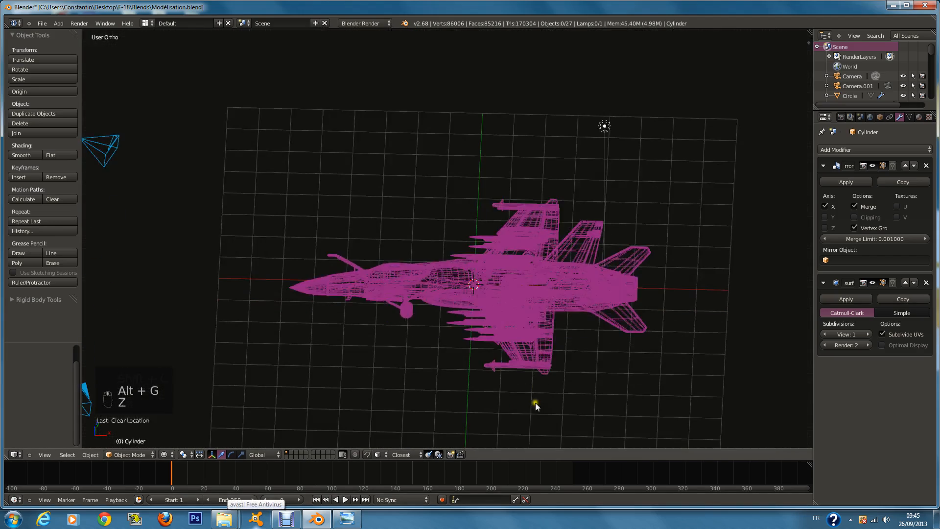
pyautogui.press('KP_7')
pyautogui.hotkey('ctrl', 's')
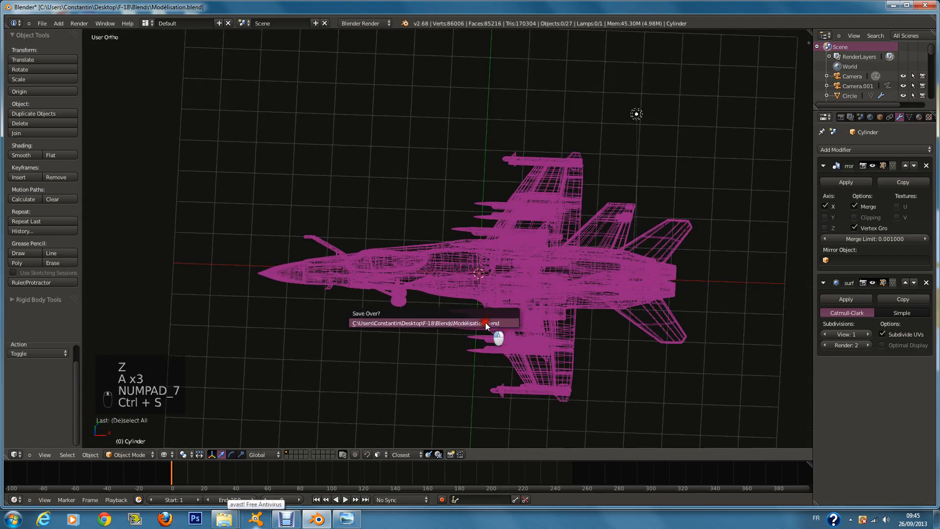
pyautogui.click(486, 322)
# Unhide all hidden objects and select the small box lying over the fuselage edge ahead of the wing
pyautogui.press('a')
pyautogui.press('a')
pyautogui.scroll(3, 477, 274)
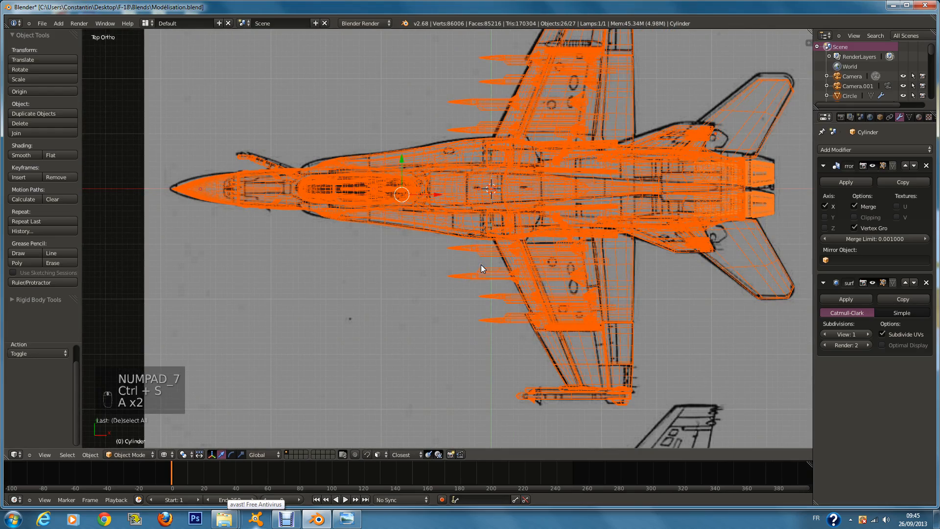
pyautogui.hotkey('alt', 'h')
pyautogui.press('z')
pyautogui.scroll(2, 449, 222)
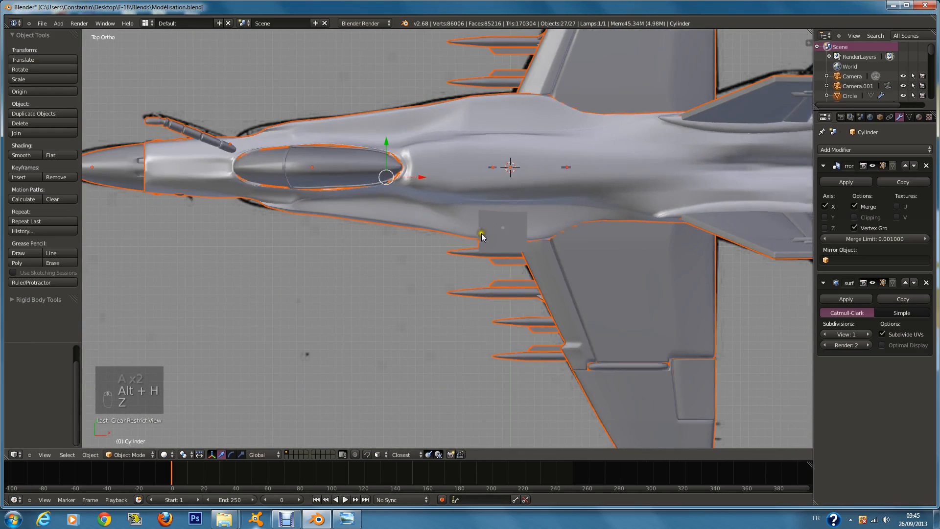
pyautogui.press('z')
pyautogui.scroll(1, 478, 238)
pyautogui.press('a')
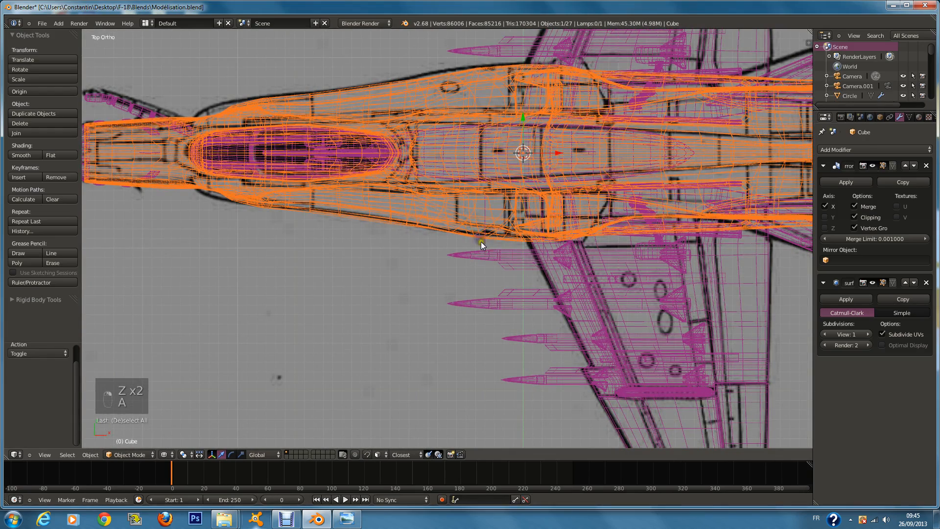
pyautogui.rightClick(483, 243)
pyautogui.press('z')
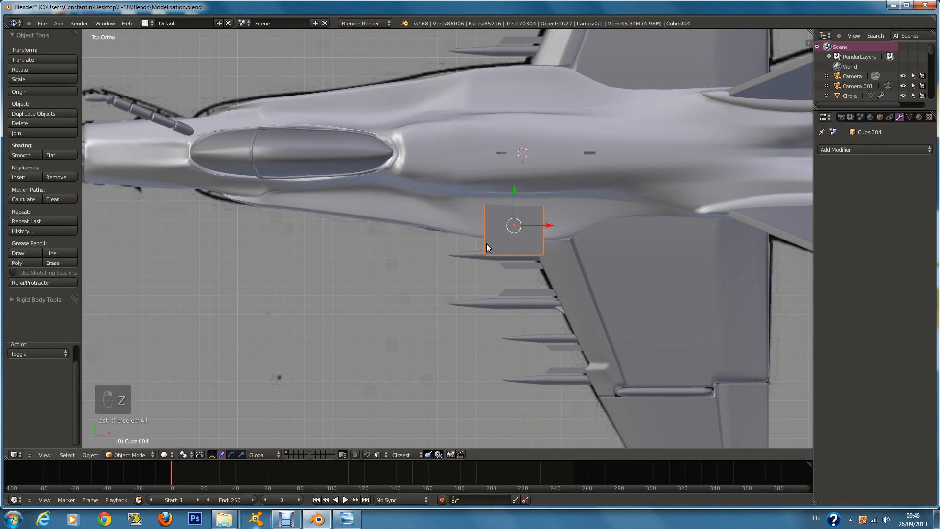
# Scale the box to about 0.39 along Y and 0.16 along Z and raise it above the fuselage surface
pyautogui.press('KP_Decimal')
pyautogui.press('s')
pyautogui.press('y')
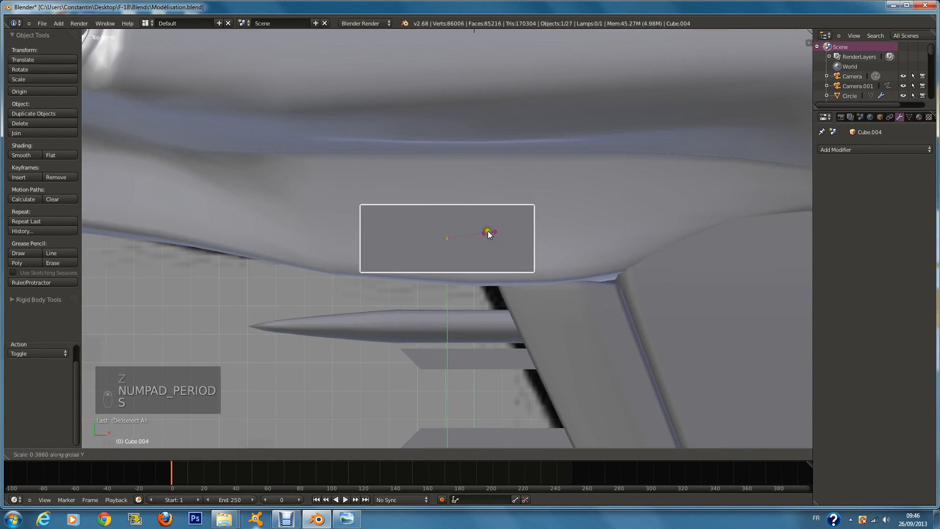
pyautogui.click(488, 232)
pyautogui.press('Tab')
pyautogui.moveTo(491, 248); pyautogui.dragTo(506, 173, button='middle')
pyautogui.press('Tab')
pyautogui.press('s')
pyautogui.press('z')
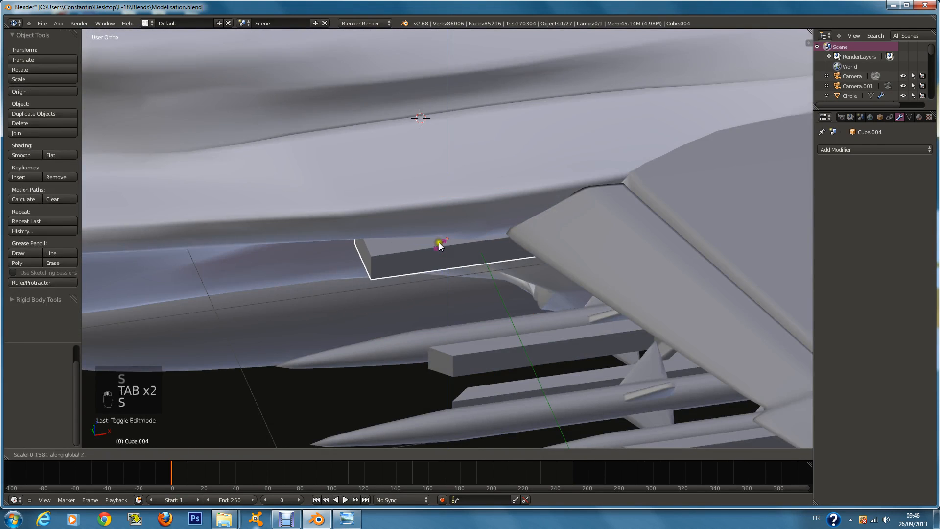
pyautogui.click(441, 242)
pyautogui.moveTo(446, 212); pyautogui.dragTo(454, 133)
# Extrude the box's top face 0.010 along Z and scale it uniformly to about 0.87
pyautogui.press('Tab')
pyautogui.scroll(-1, 459, 121)
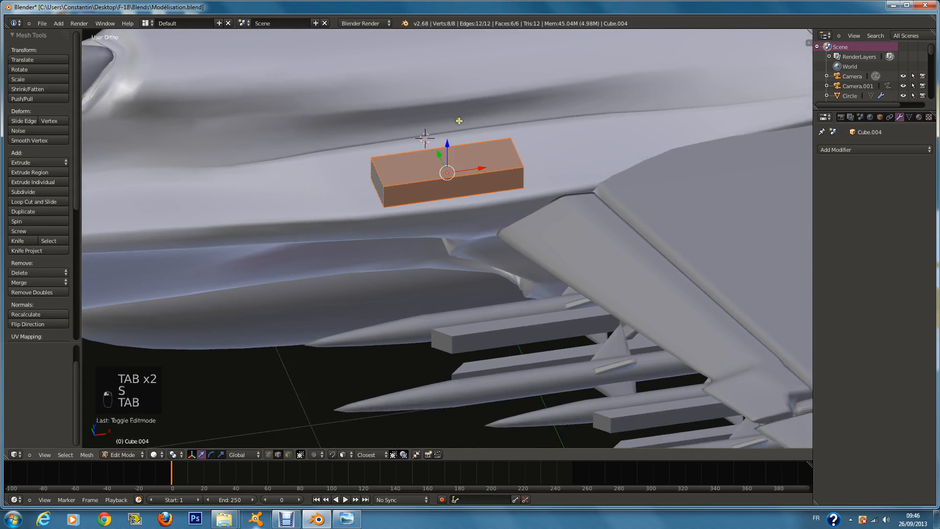
pyautogui.press('a')
pyautogui.rightClick(459, 157)
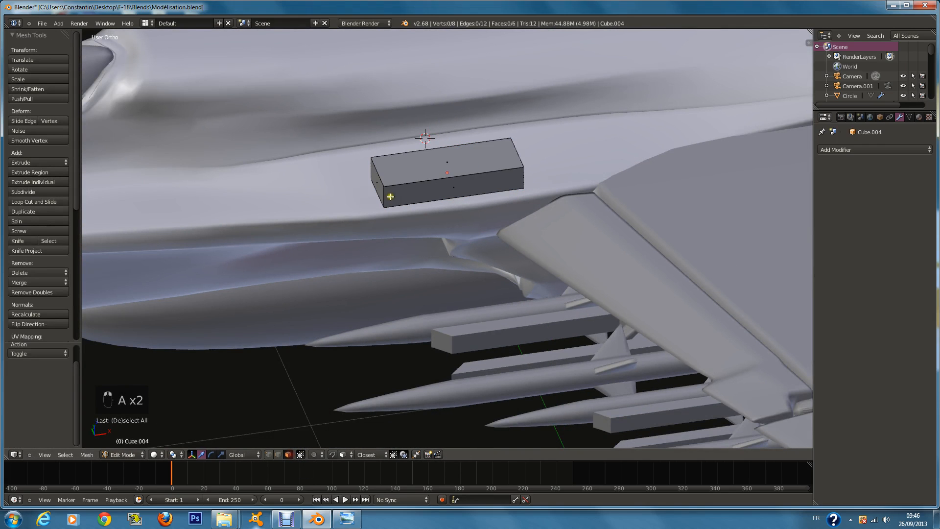
pyautogui.rightClick(417, 164)
pyautogui.keyDown('shift'); pyautogui.scroll(3, 418, 165); pyautogui.keyUp('shift')
pyautogui.press('e')
pyautogui.click(585, 216)
pyautogui.press('s')
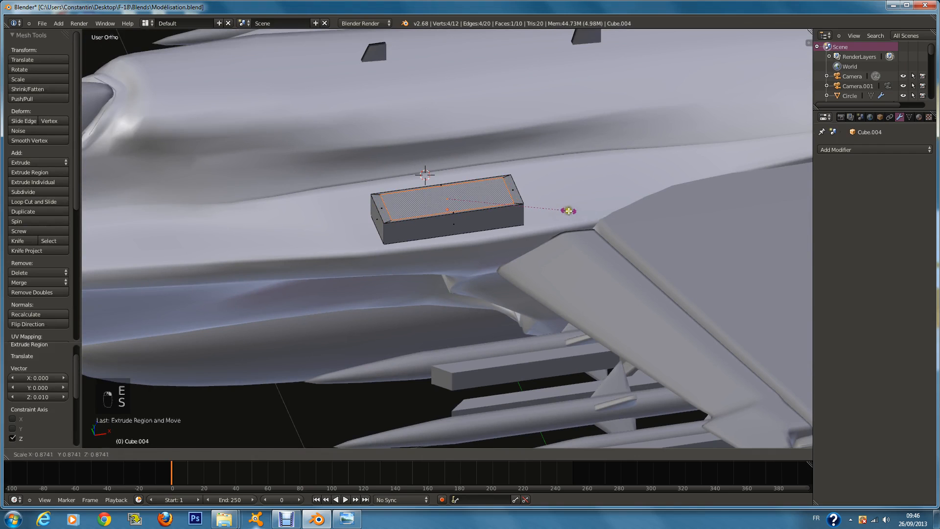
pyautogui.click(569, 210)
# Narrow the top face to about 0.58 along Y and extrude it upward into a raised block
pyautogui.moveTo(569, 211); pyautogui.dragTo(567, 206, button='middle')
pyautogui.press('s')
pyautogui.press('y')
pyautogui.click(493, 252)
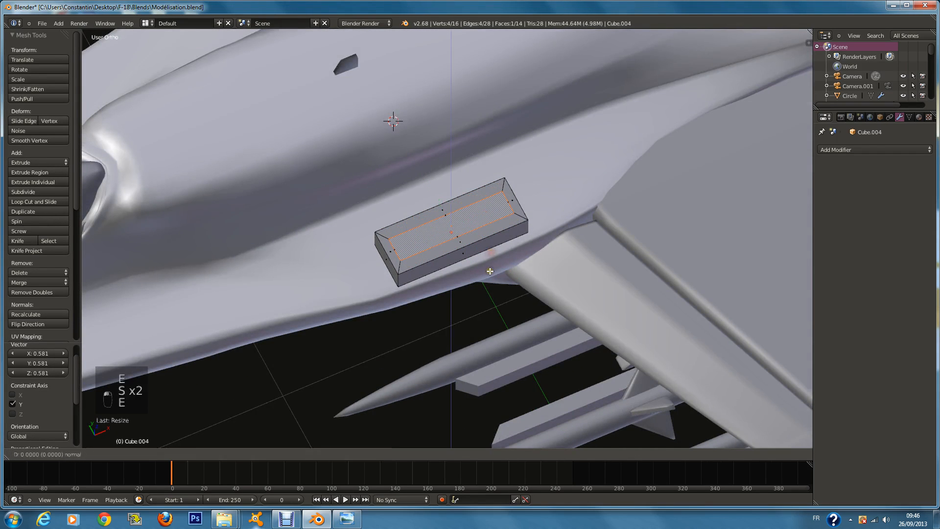
pyautogui.press('e')
pyautogui.click(480, 248)
# Add a level 1 subdivision surface to the part and a loop cut near the foot of the raised block
pyautogui.press('Tab')
pyautogui.hotkey('ctrl', '1')
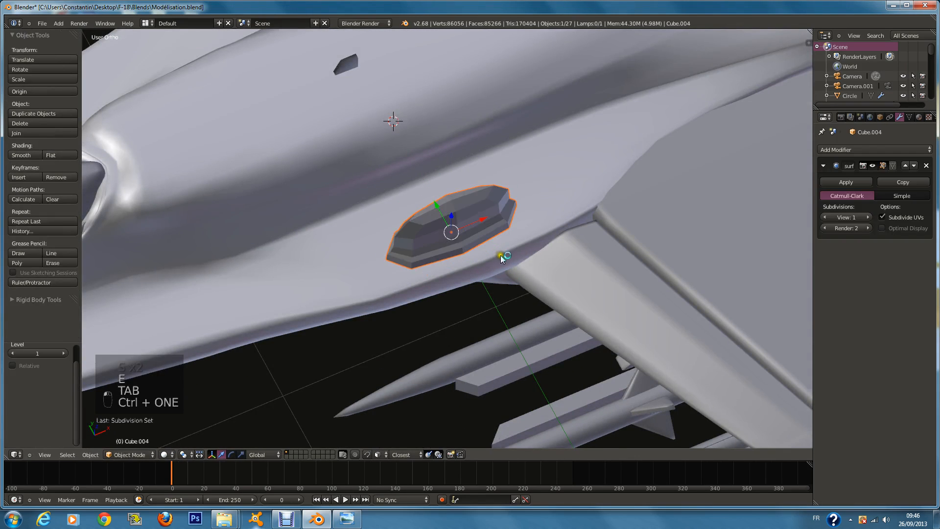
pyautogui.press('Tab')
pyautogui.moveTo(501, 255); pyautogui.dragTo(440, 220, button='middle')
pyautogui.press('a')
pyautogui.press('a')
pyautogui.hotkey('ctrl', 'r')
pyautogui.click(377, 217)
pyautogui.click(377, 220)
pyautogui.press('a')
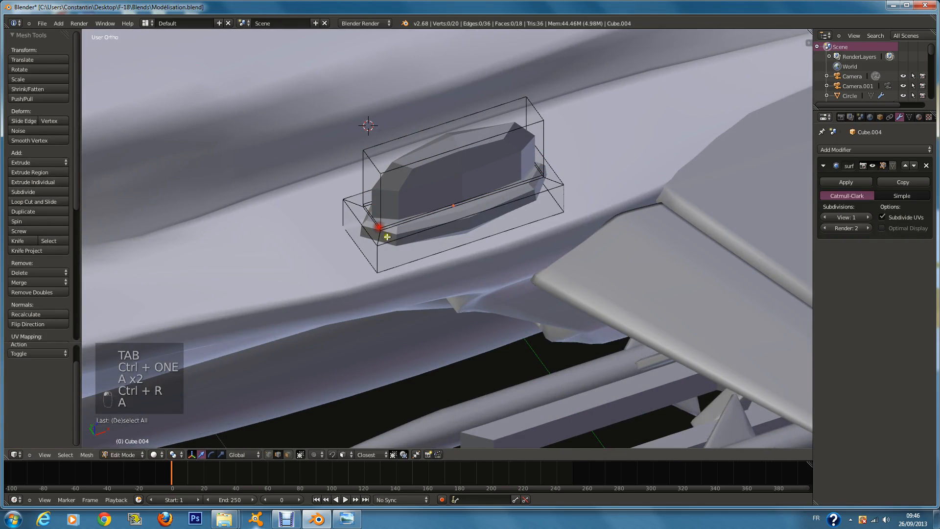
# Add a loop cut around the base slab, slid down to its lower edge
pyautogui.hotkey('ctrl', 'r')
pyautogui.click(375, 240)
pyautogui.click(380, 299)
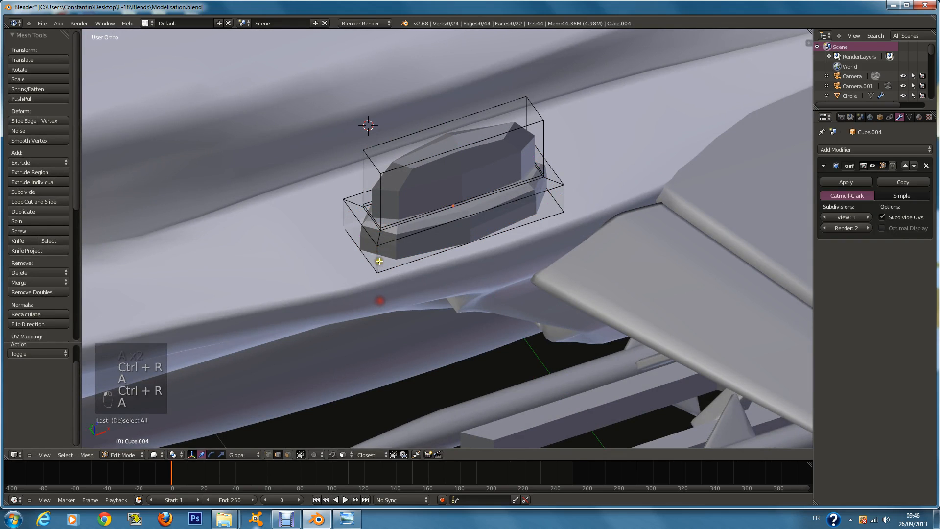
pyautogui.press('a')
# Add two crosswise loop cuts through the part and spread them along X toward its ends
pyautogui.hotkey('ctrl', 'r')
pyautogui.scroll(1, 414, 174)
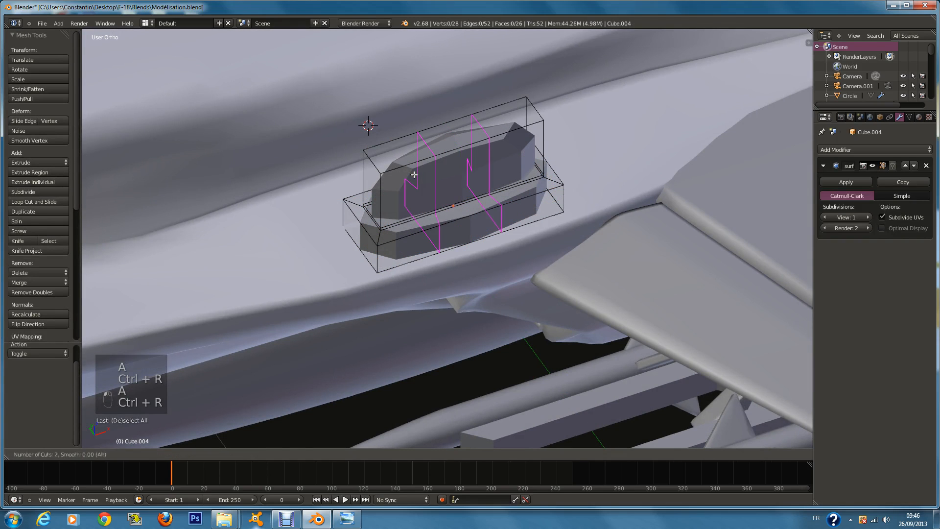
pyautogui.click(414, 175)
pyautogui.press('s')
pyautogui.rightClick(578, 216)
pyautogui.press('s')
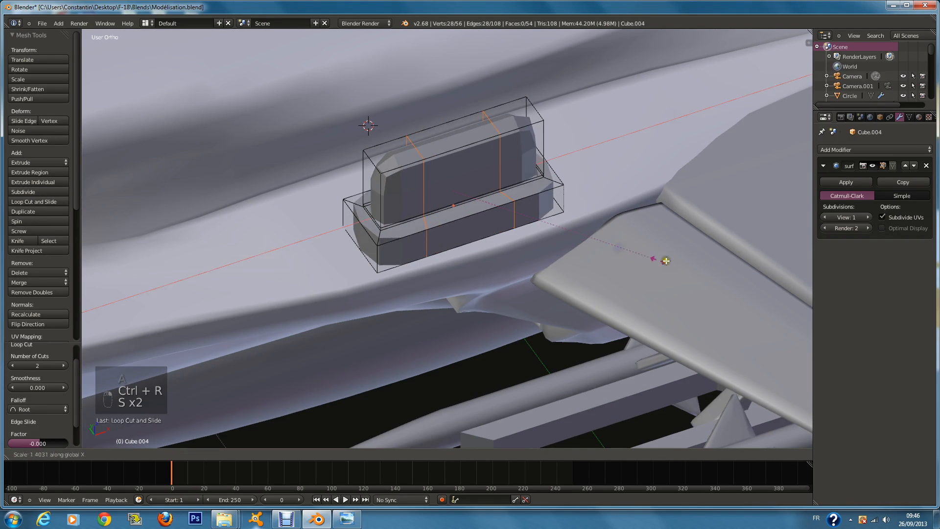
pyautogui.click(728, 277)
pyautogui.press('a')
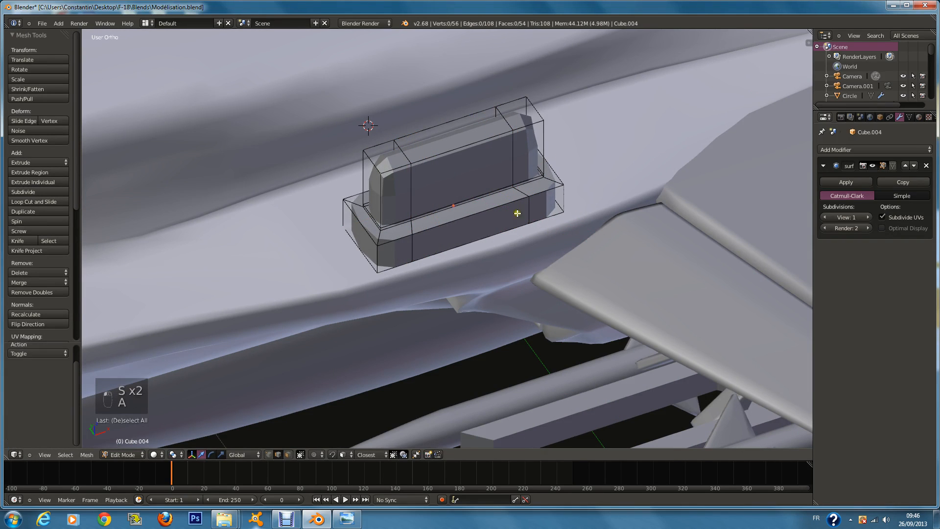
# Shade the part smooth in object mode and save the file
pyautogui.press('Tab')
pyautogui.click(42, 154)
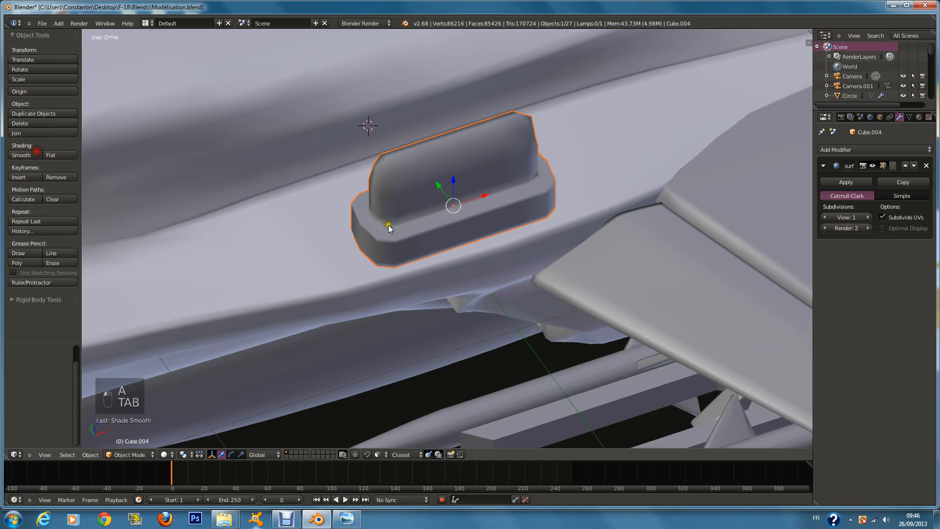
pyautogui.hotkey('ctrl', 's')
# Add a lengthwise loop cut along the middle of the part and save the file
pyautogui.moveTo(389, 225)
pyautogui.mouseDown(button='middle')
pyautogui.moveTo(513, 245)
pyautogui.moveTo(457, 167)
pyautogui.mouseUp(button='middle')
pyautogui.press('Tab')
pyautogui.hotkey('ctrl', 'r')
pyautogui.press('Tab')
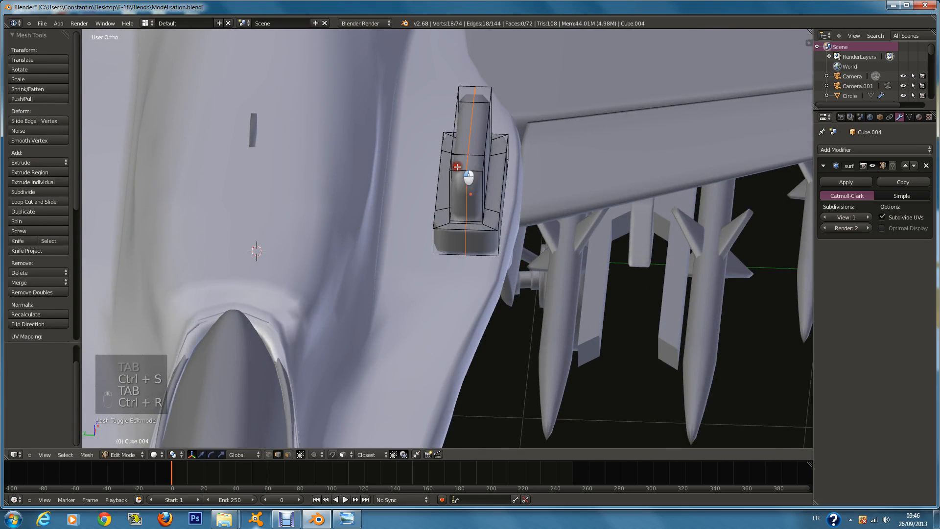
pyautogui.moveTo(646, 219); pyautogui.dragTo(567, 216, button='middle')
pyautogui.hotkey('ctrl', 's')
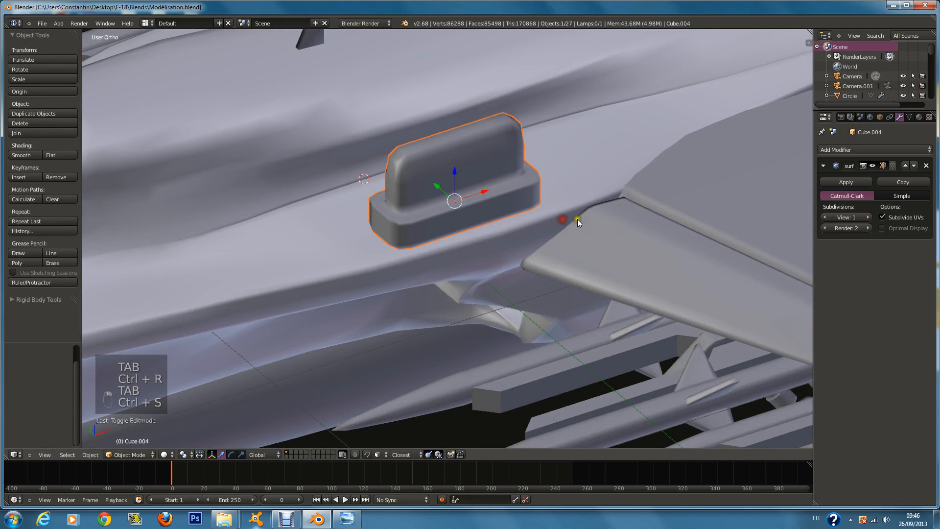
# Scale the part uniformly to about 0.69 and move it forward and inward on the fuselage in top view
pyautogui.press('KP_7')
pyautogui.press('s')
pyautogui.click(528, 310)
pyautogui.press('g')
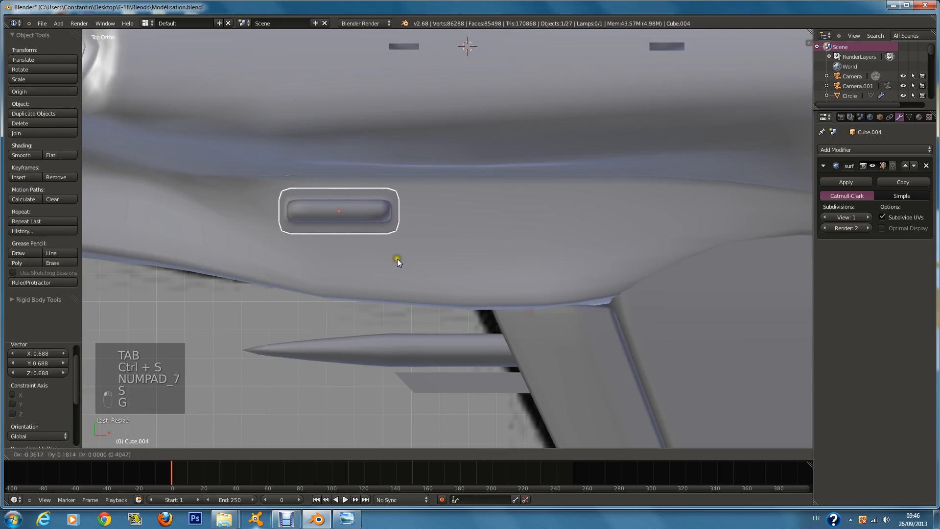
pyautogui.click(380, 269)
# Reduce the part's size further by a uniform factor of 0.92
pyautogui.moveTo(381, 269); pyautogui.dragTo(336, 169, button='middle')
pyautogui.press('s')
pyautogui.click(335, 169)
# Compare the part with the F18D-1 reference photo and scale it along the Y axis
pyautogui.click(360, 523)
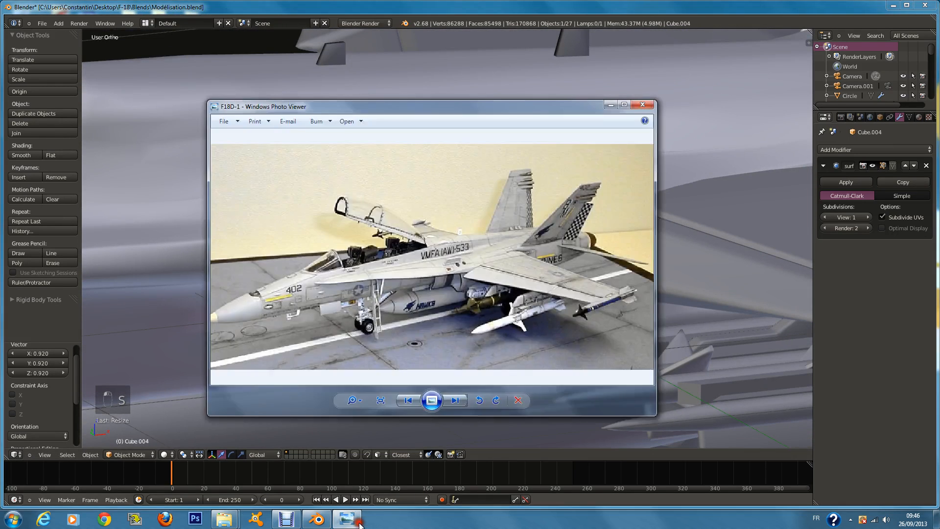
pyautogui.click(360, 523)
pyautogui.moveTo(389, 227); pyautogui.dragTo(514, 368, button='middle')
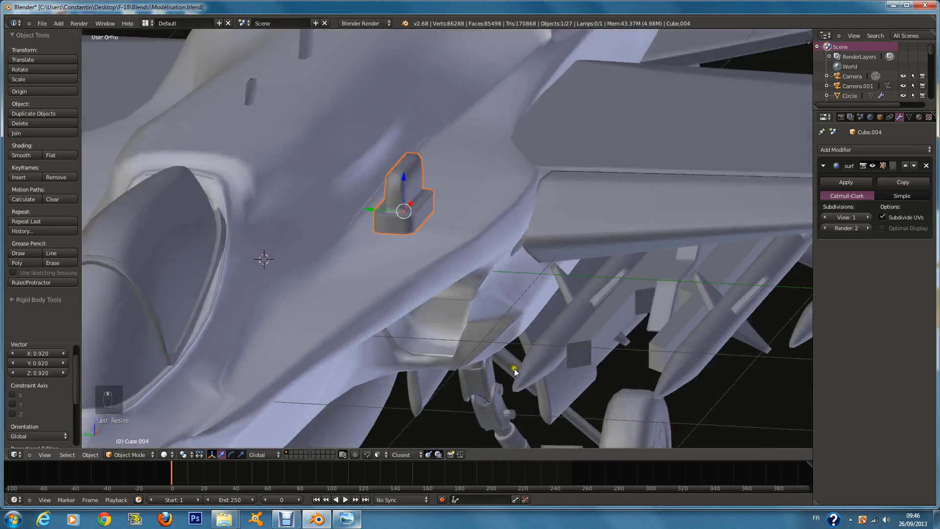
pyautogui.scroll(2, 516, 369)
pyautogui.press('s')
pyautogui.press('y')
pyautogui.click(467, 285)
pyautogui.moveTo(467, 285); pyautogui.dragTo(433, 185, button='middle')
# Add a loop cut near the upper edge of the part's upright fin
pyautogui.press('Tab')
pyautogui.press('a')
pyautogui.press('a')
pyautogui.press('a')
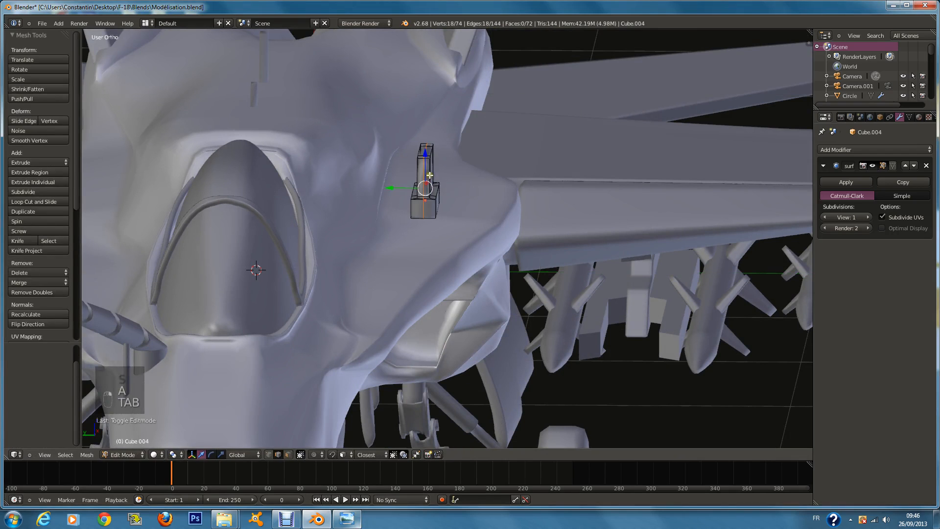
pyautogui.hotkey('ctrl', 'r')
pyautogui.click(431, 167)
pyautogui.click(431, 153)
pyautogui.press('Tab')
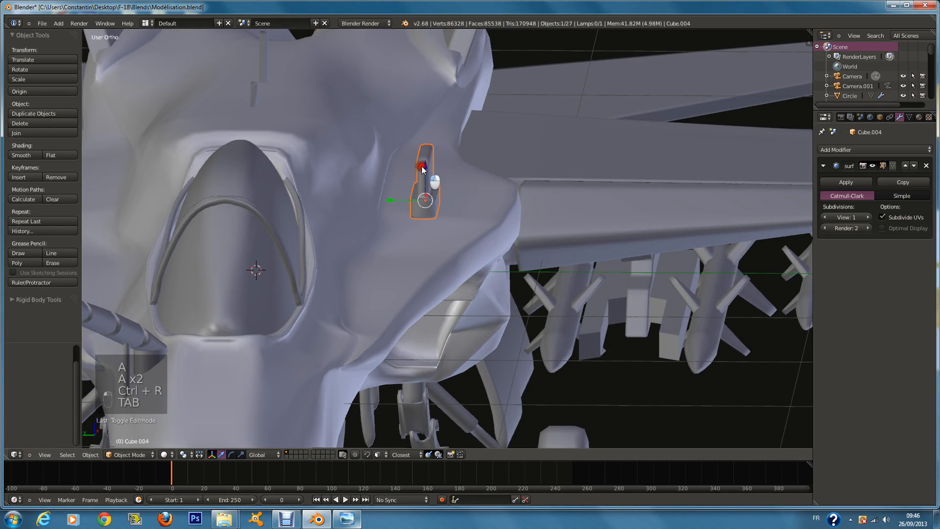
# Lower the part by 0.07 along Z and rotate it about 19.7° around global X, saving the file
pyautogui.moveTo(423, 169); pyautogui.dragTo(423, 192)
pyautogui.press('r')
pyautogui.press('x')
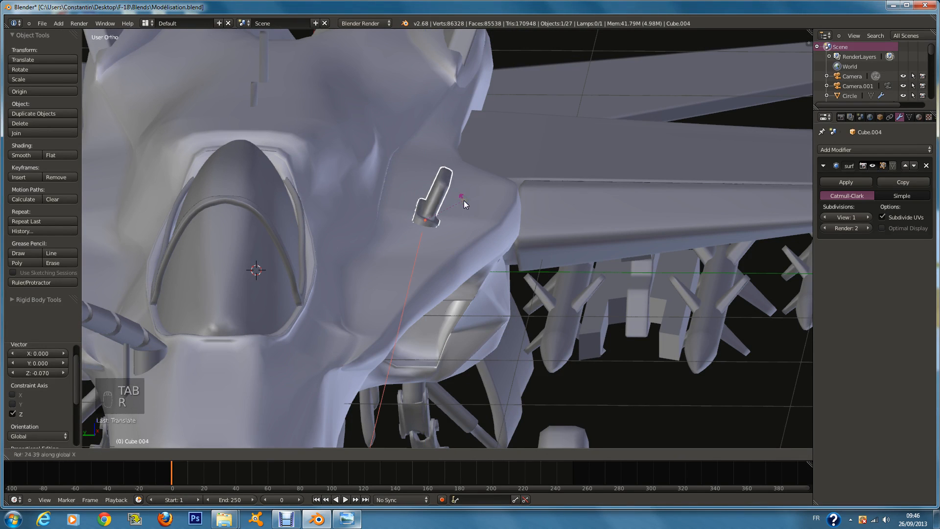
pyautogui.click(463, 200)
pyautogui.hotkey('ctrl', 's')
pyautogui.click(467, 236)
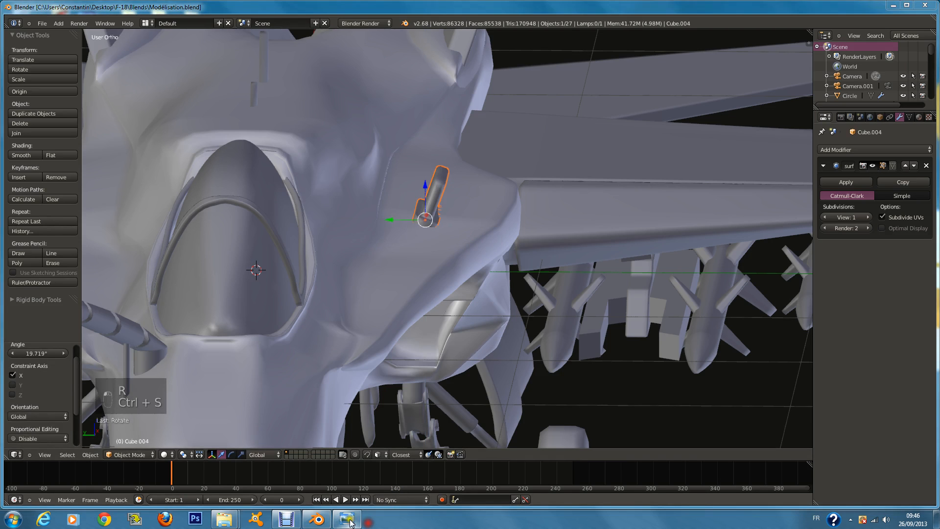
# Recheck the reference photo and raise the part by 0.006 along Z
pyautogui.click(348, 520)
pyautogui.click(349, 520)
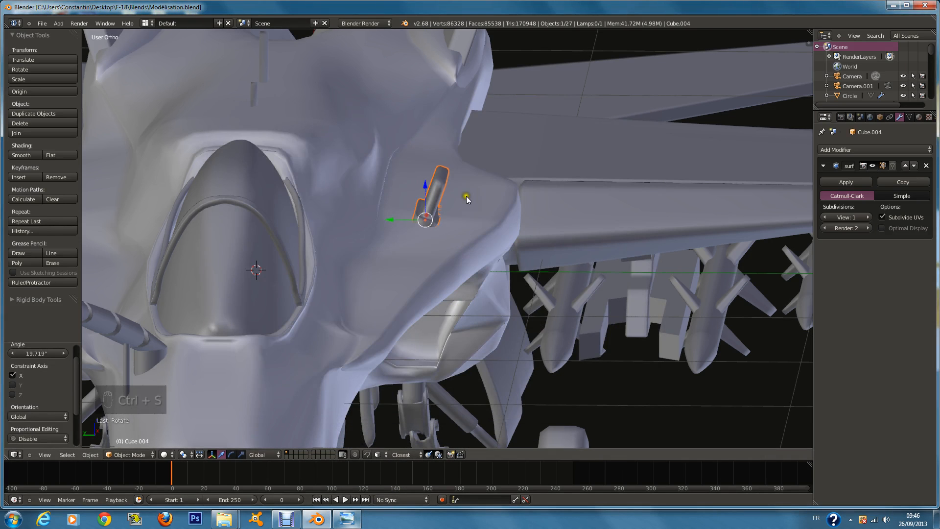
pyautogui.press('KP_1')
pyautogui.press('KP_3')
pyautogui.moveTo(481, 195); pyautogui.dragTo(422, 187, button='middle')
pyautogui.moveTo(409, 218); pyautogui.dragTo(456, 186)
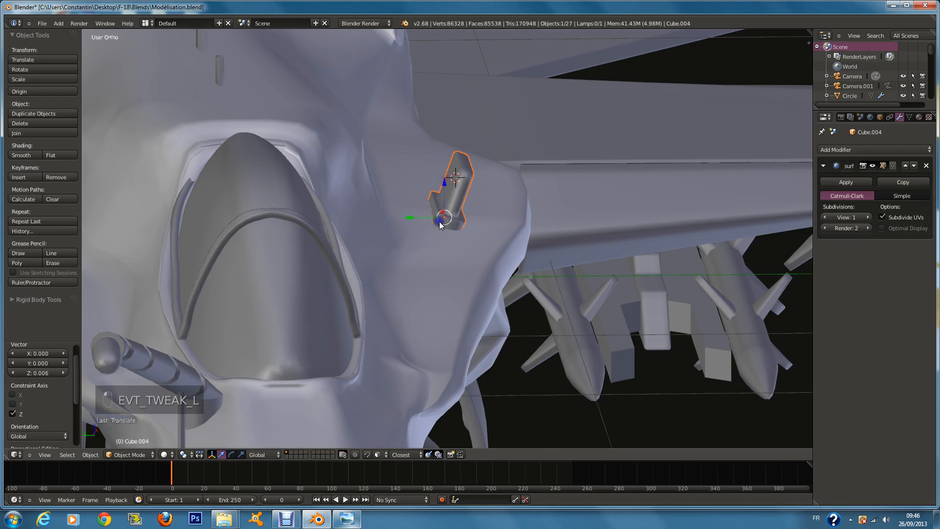
# Open the fuselage mesh for editing and select the lengthwise edge loop running beneath the part
pyautogui.rightClick(451, 233)
pyautogui.press('Tab')
pyautogui.moveTo(431, 233); pyautogui.dragTo(447, 239, button='middle')
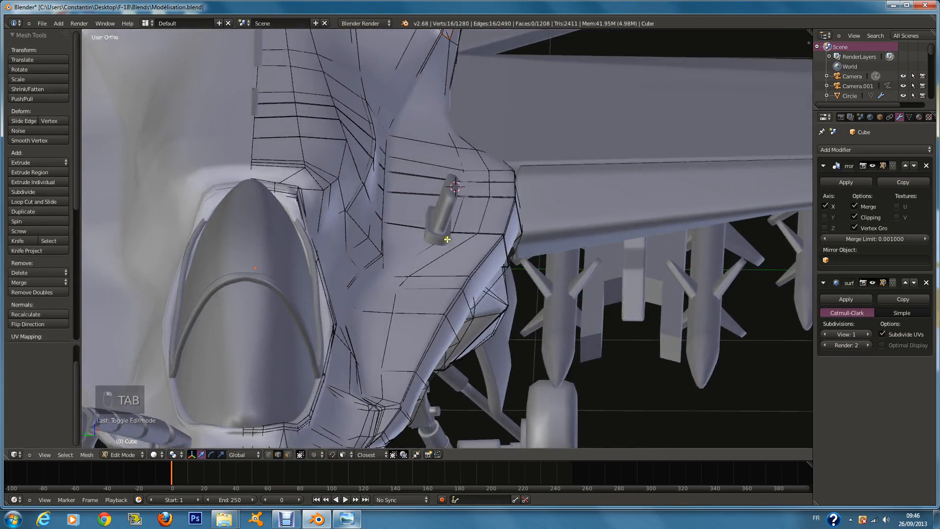
pyautogui.press('z')
pyautogui.press('z')
pyautogui.rightClick(387, 367)
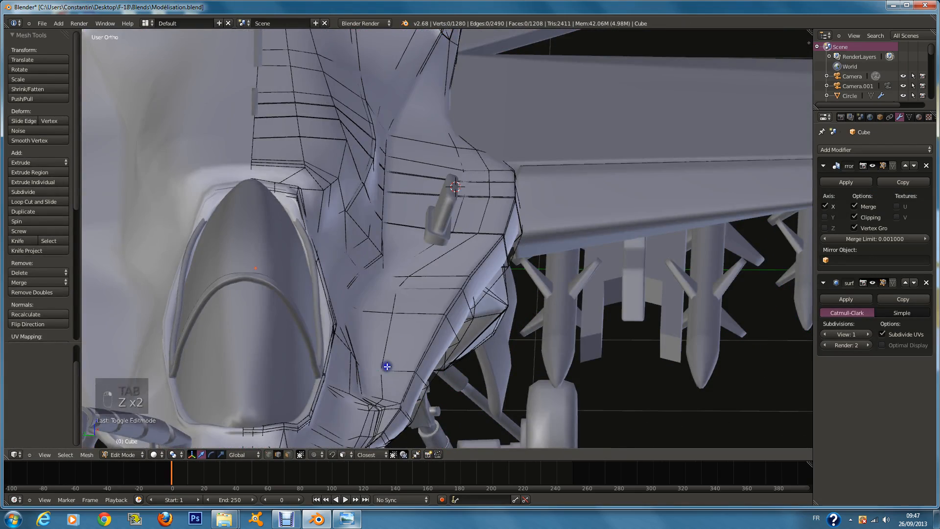
pyautogui.keyDown('alt'); pyautogui.rightClick(387, 358); pyautogui.keyUp('alt')
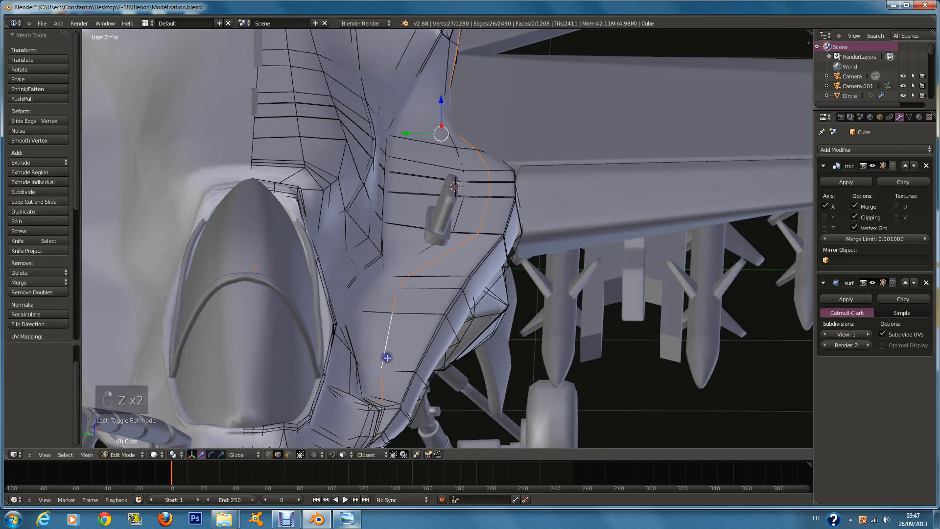
pyautogui.keyDown('alt'); pyautogui.rightClick(451, 229); pyautogui.keyUp('alt')
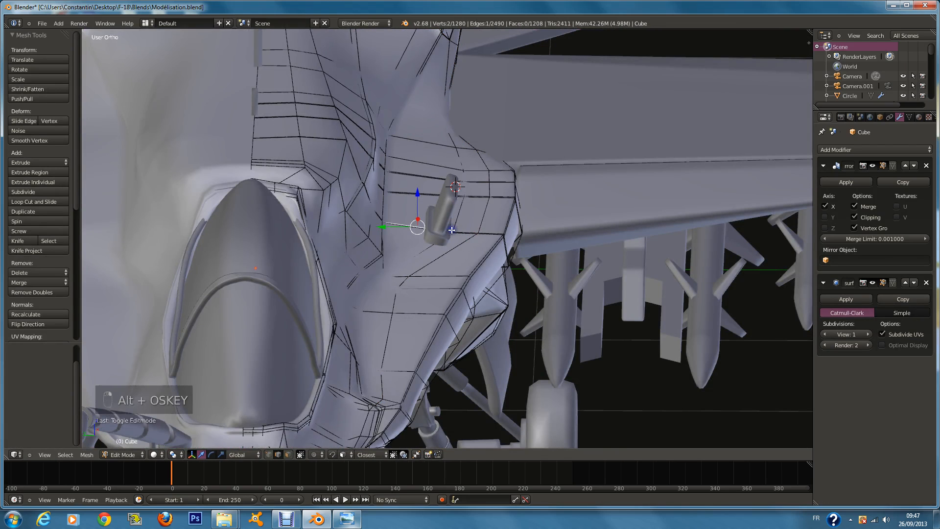
pyautogui.keyDown('alt'); pyautogui.rightClick(454, 224); pyautogui.keyUp('alt')
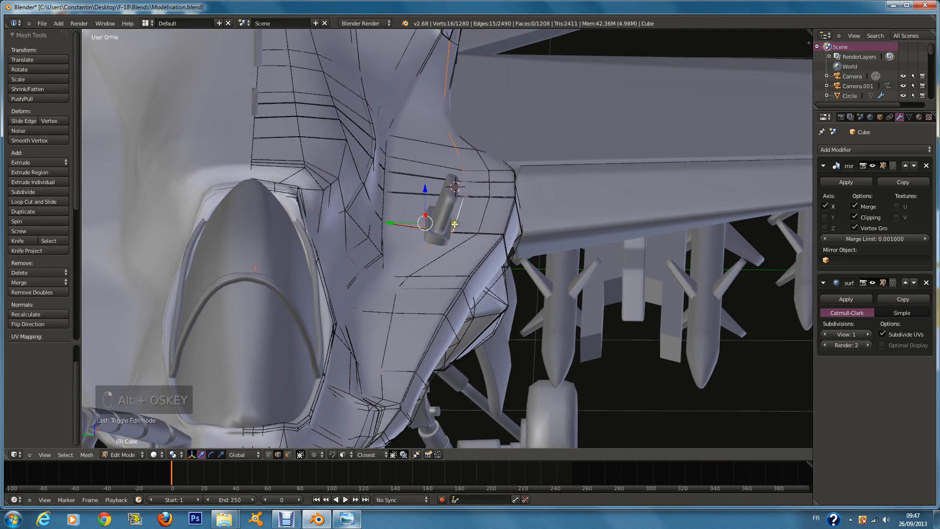
# Try to raise the selected edge loop along Z and smooth its vertices
pyautogui.moveTo(427, 187); pyautogui.dragTo(425, 180)
pyautogui.moveTo(426, 181)
pyautogui.mouseDown(button='middle')
pyautogui.moveTo(430, 207)
pyautogui.moveTo(430, 197)
pyautogui.mouseUp(button='middle')
pyautogui.press('g')
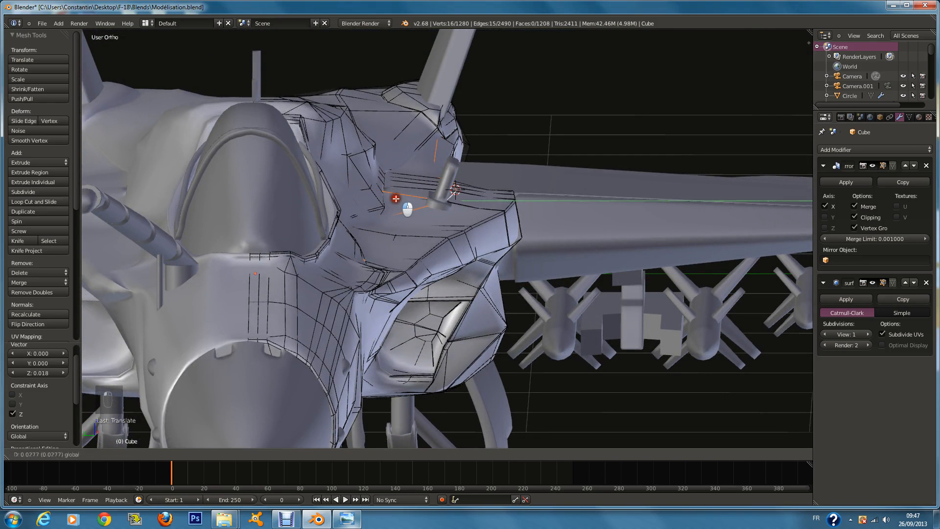
pyautogui.hotkey('ctrl', 'z')
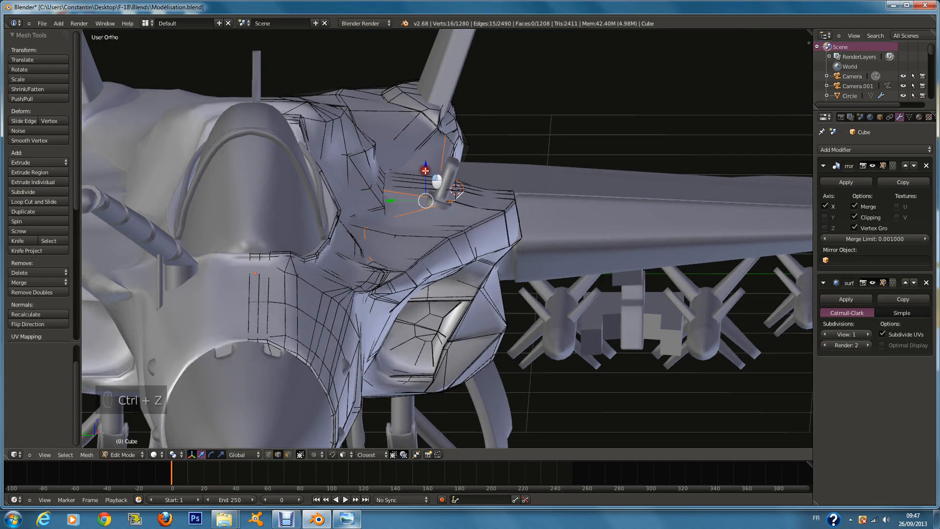
pyautogui.click(38, 141)
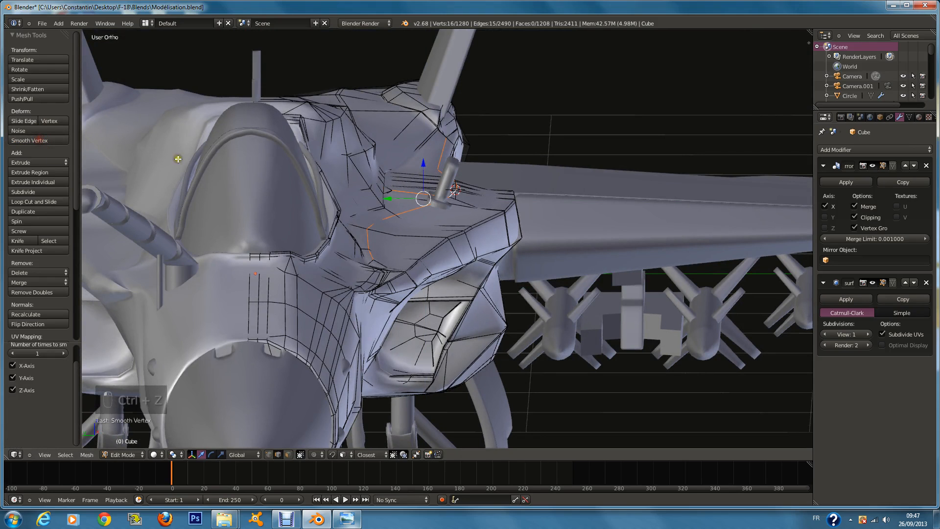
pyautogui.moveTo(447, 179); pyautogui.dragTo(425, 202, button='middle')
pyautogui.press('c')
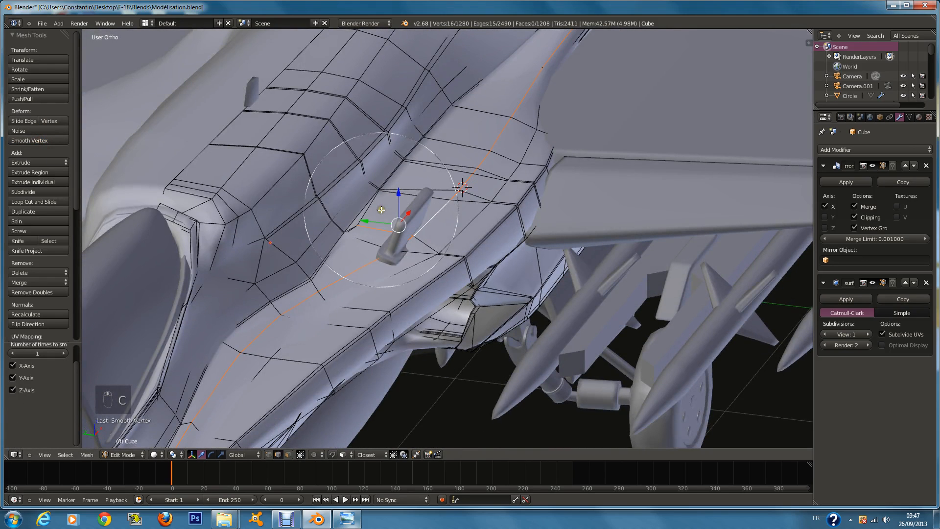
pyautogui.hotkey('ctrl', 'z')
pyautogui.hotkey('ctrl', 'z')
# Deselect the sideways branch vertex inboard of the part with circle select
pyautogui.press('c')
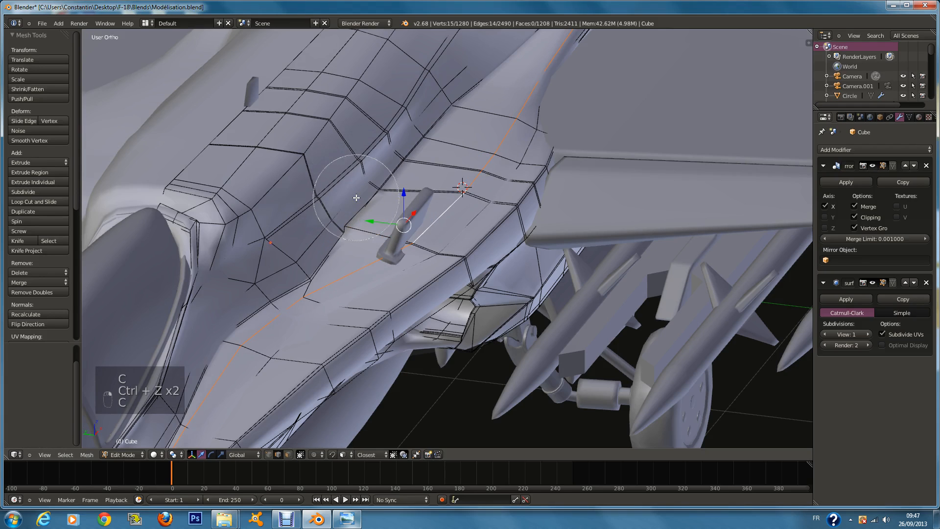
pyautogui.rightClick(375, 196)
pyautogui.scroll(-3, 416, 199)
# Try to flatten the selected edge loop by scaling it to 0 along X and Y
pyautogui.write('sx')
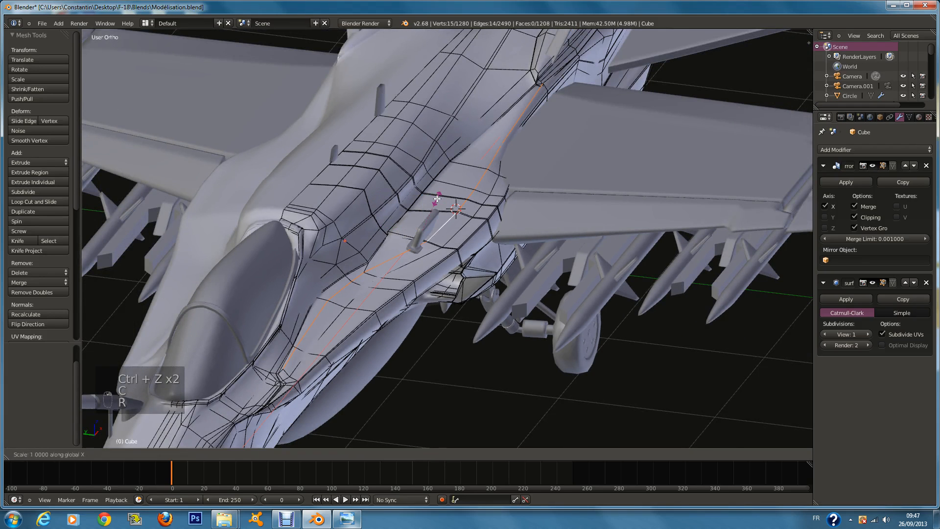
pyautogui.write('0')
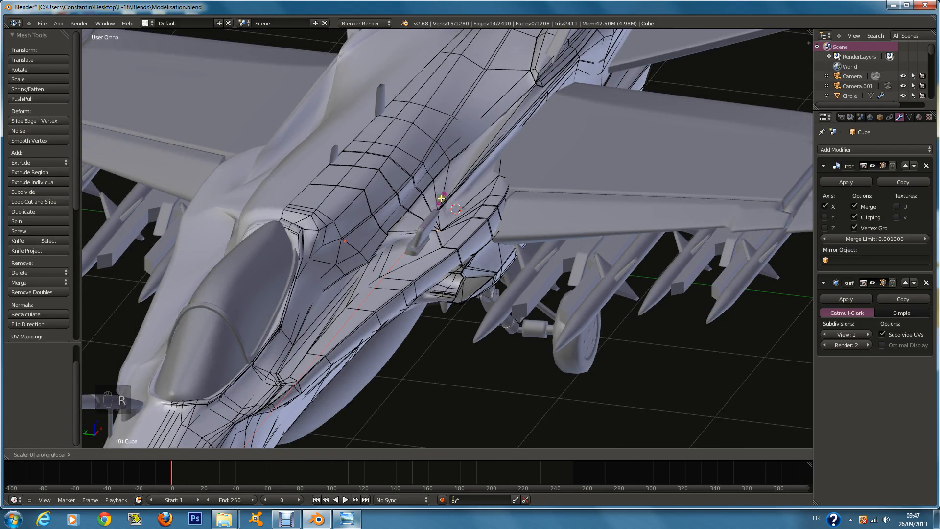
pyautogui.press('Return')
pyautogui.moveTo(441, 198); pyautogui.dragTo(451, 221, button='middle')
pyautogui.write('r')
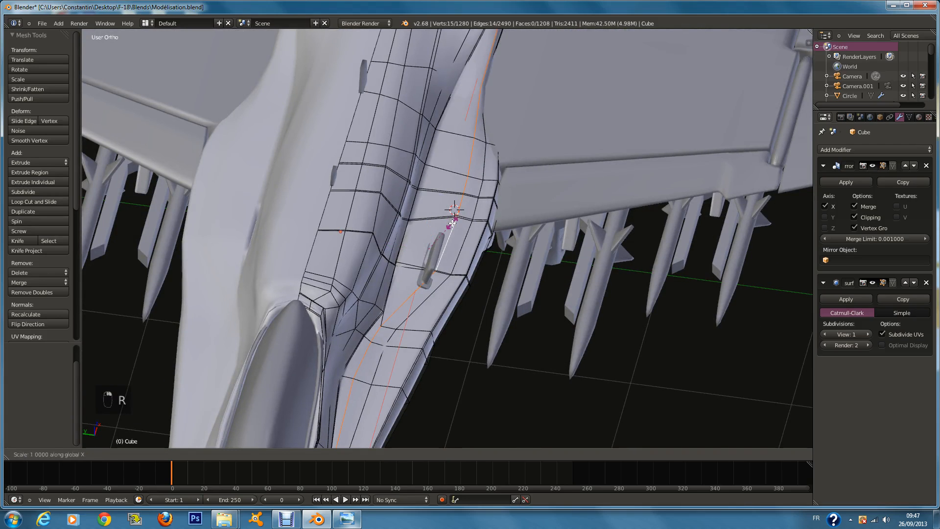
pyautogui.write('0')
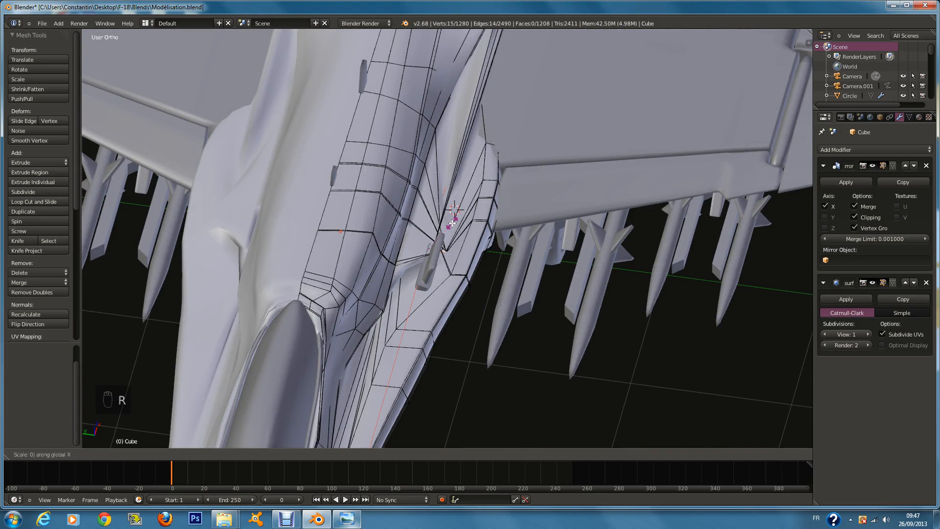
pyautogui.write('y')
pyautogui.press('Return')
# Nudge the selected edge loop slightly inboard along Y and apply one pass of Smooth Vertex
pyautogui.moveTo(451, 223); pyautogui.dragTo(413, 243, button='middle')
pyautogui.moveTo(406, 227); pyautogui.dragTo(396, 223)
pyautogui.click(48, 140)
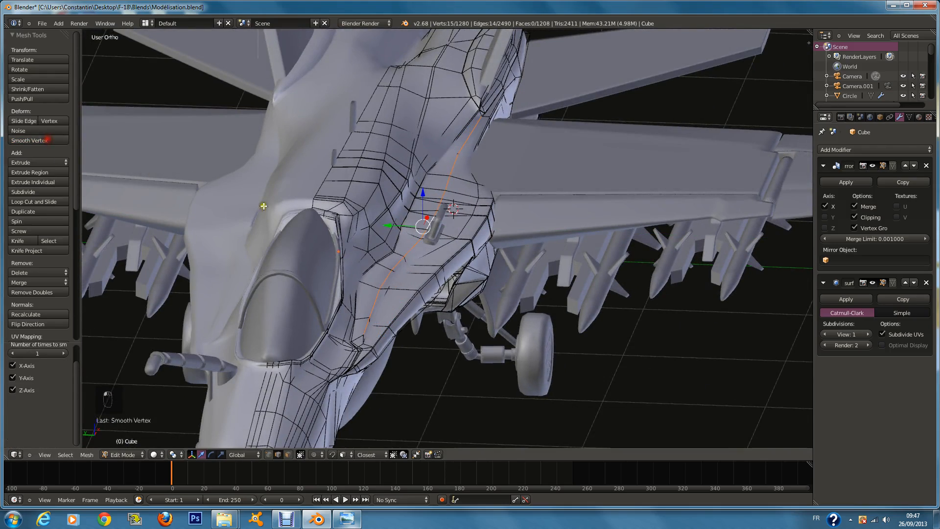
pyautogui.moveTo(431, 194); pyautogui.dragTo(437, 174, button='middle')
pyautogui.moveTo(425, 182); pyautogui.dragTo(424, 181)
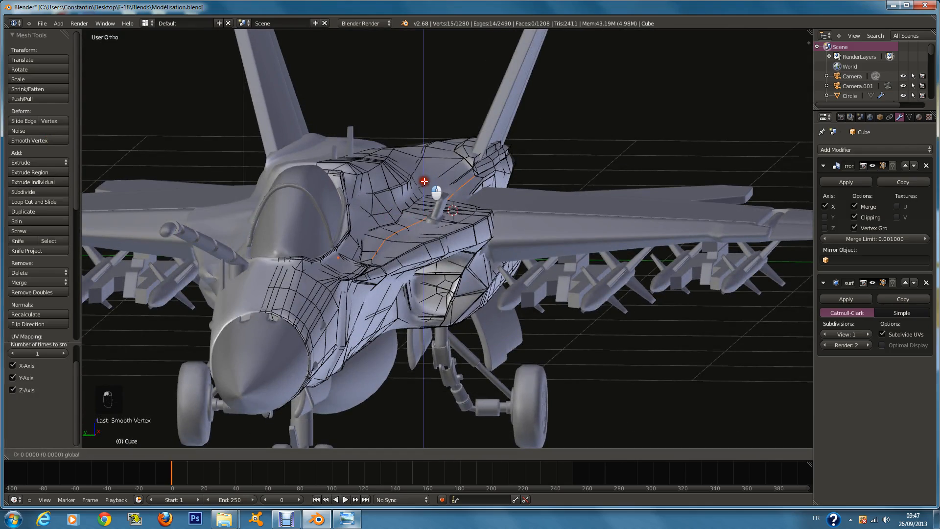
# Select the lengthwise fuselage edge loop that passes just outboard of the part
pyautogui.moveTo(422, 177)
pyautogui.mouseDown(button='middle')
pyautogui.moveTo(437, 174)
pyautogui.moveTo(435, 258)
pyautogui.mouseUp(button='middle')
pyautogui.press('z')
pyautogui.press('z')
pyautogui.press('a')
pyautogui.press('a')
pyautogui.press('a')
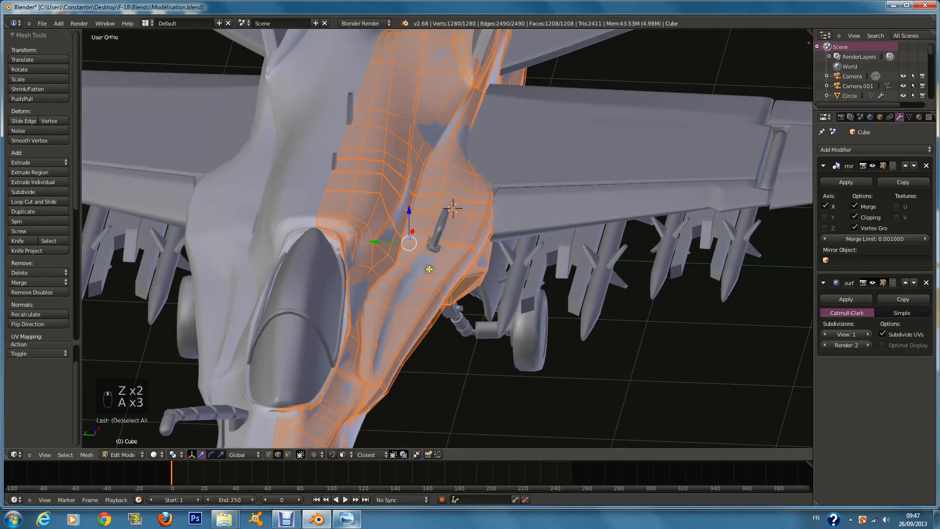
pyautogui.keyDown('alt'); pyautogui.rightClick(455, 243); pyautogui.keyUp('alt')
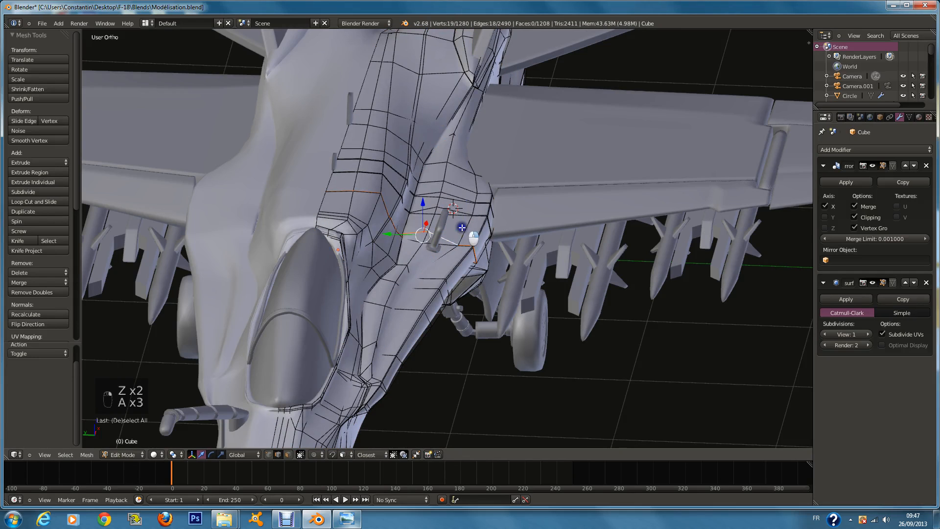
pyautogui.keyDown('alt'); pyautogui.rightClick(447, 163); pyautogui.keyUp('alt')
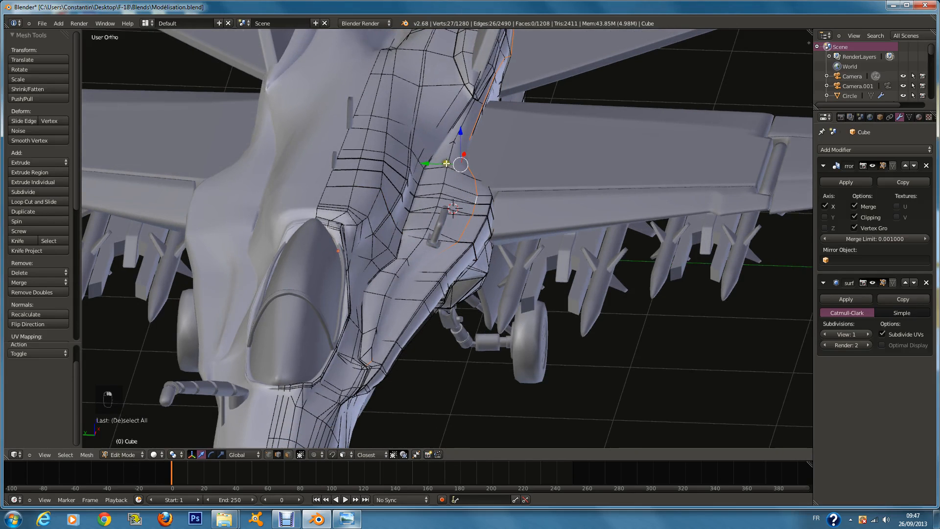
# Deselect the rear portion of the loop with circle select in wireframe view, keeping only its forward vertices
pyautogui.press('z')
pyautogui.moveTo(392, 237)
pyautogui.mouseDown(button='middle')
pyautogui.moveTo(430, 293)
pyautogui.moveTo(451, 280)
pyautogui.mouseUp(button='middle')
pyautogui.press('c')
pyautogui.rightClick(493, 181)
pyautogui.press('z')
pyautogui.press('z')
pyautogui.scroll(-3, 521, 140)
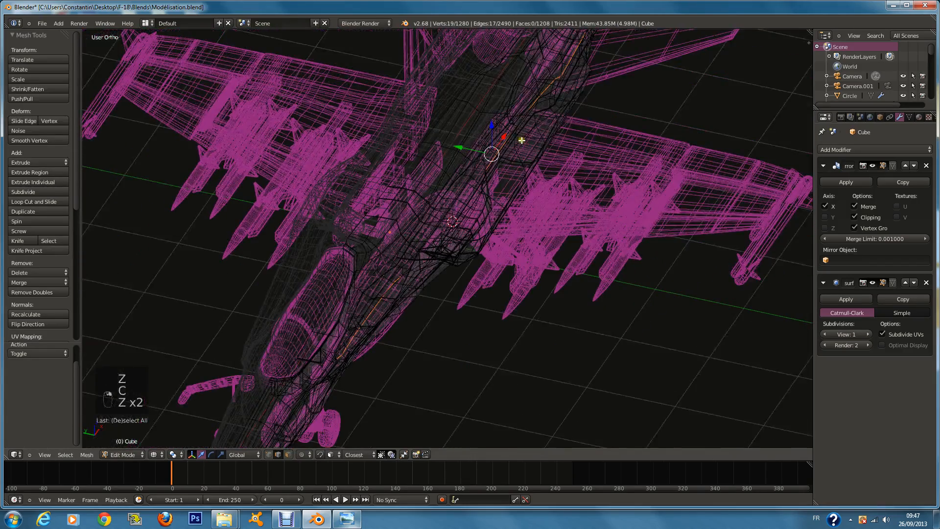
pyautogui.press('c')
pyautogui.scroll(-9, 538, 114)
pyautogui.middleClick(542, 107)
pyautogui.rightClick(542, 113)
pyautogui.press('z')
pyautogui.scroll(2, 543, 113)
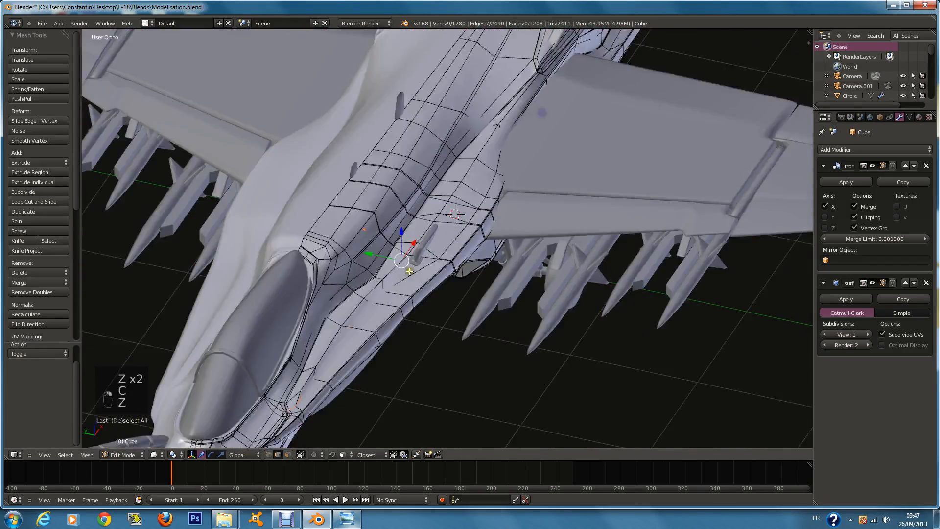
# Move the selected forward loop vertices -0.048 along Y
pyautogui.press('z')
pyautogui.scroll(-2, 392, 260)
pyautogui.moveTo(387, 251); pyautogui.dragTo(393, 253)
pyautogui.press('z')
pyautogui.press('KP_Decimal')
pyautogui.scroll(5, 465, 289)
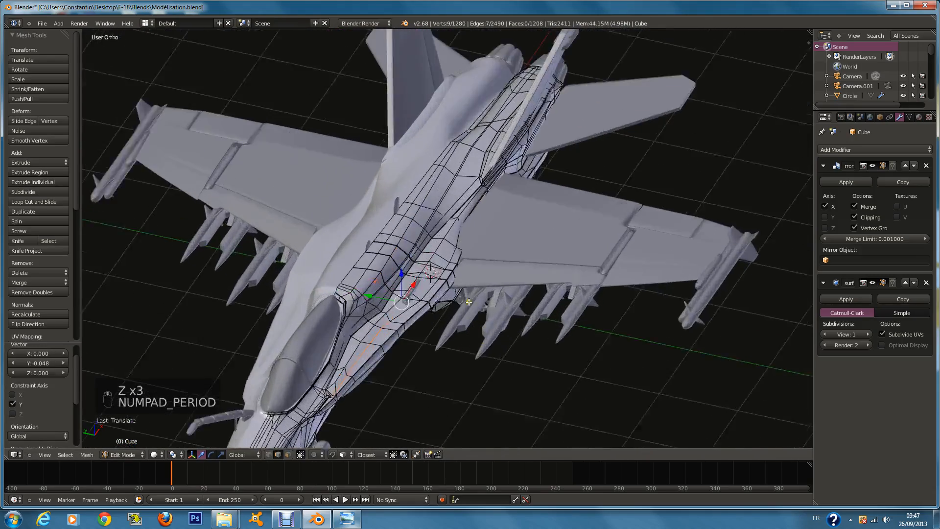
pyautogui.scroll(5, 464, 234)
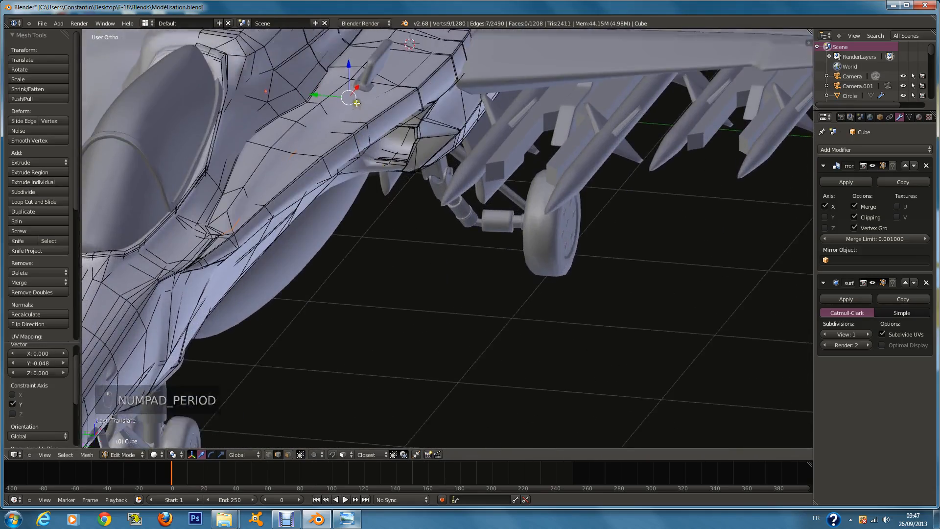
# Nudge the selected vertices slightly upward, return to object mode and save the file
pyautogui.moveTo(348, 96); pyautogui.dragTo(351, 86)
pyautogui.moveTo(351, 86); pyautogui.dragTo(377, 85, button='middle')
pyautogui.press('Tab')
pyautogui.hotkey('ctrl', 's')
pyautogui.scroll(-3, 479, 101)
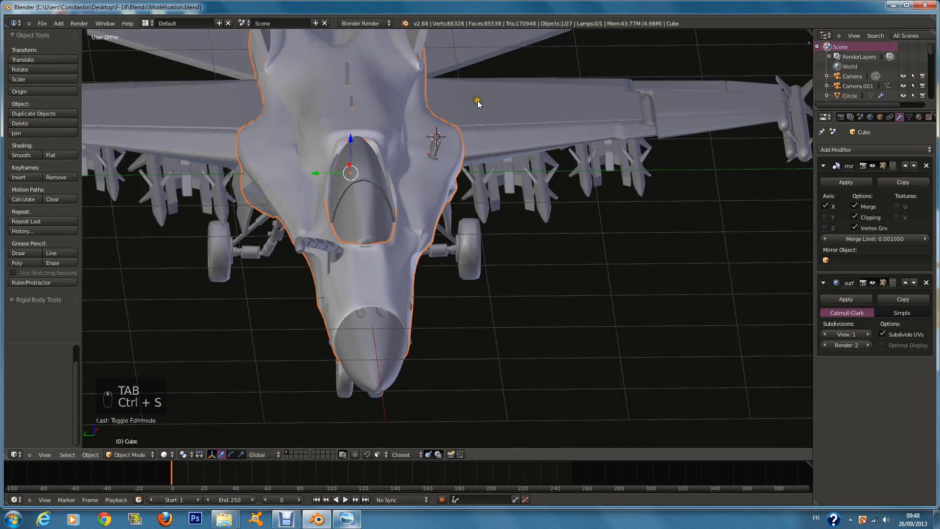
pyautogui.moveTo(478, 101); pyautogui.dragTo(474, 140, button='middle')
# Select the raised fin part behind the canopy and frame it in close view
pyautogui.rightClick(395, 145)
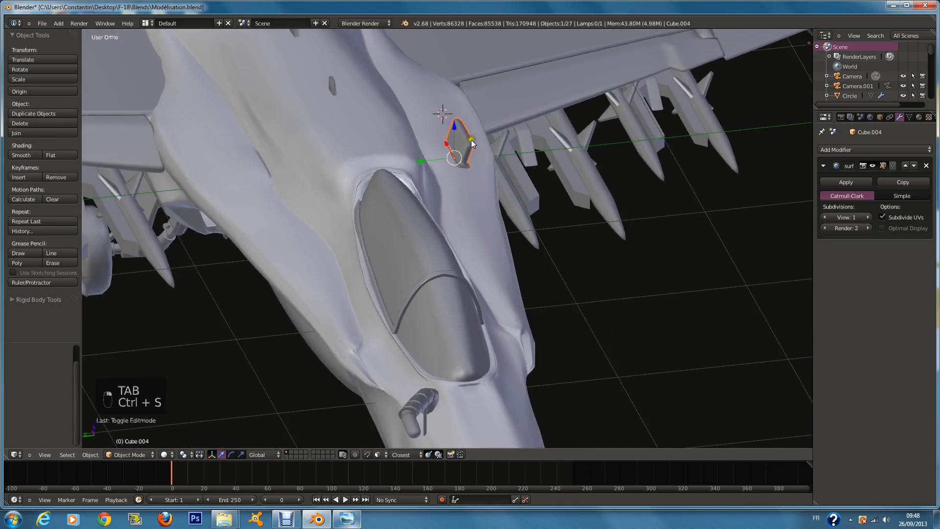
pyautogui.press('KP_Decimal')
pyautogui.moveTo(460, 171); pyautogui.dragTo(373, 163, button='middle')
pyautogui.press('r')
pyautogui.press('r')
pyautogui.press('x')
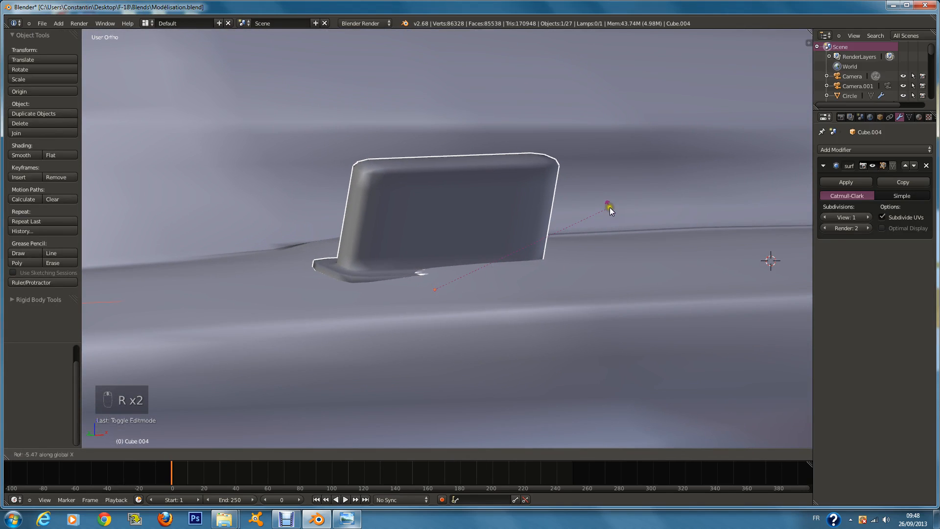
pyautogui.rightClick(610, 206)
# Rotate the part about -2.6° around the global Y axis to follow the fuselage slope
pyautogui.press('r')
pyautogui.press('y')
pyautogui.click(607, 196)
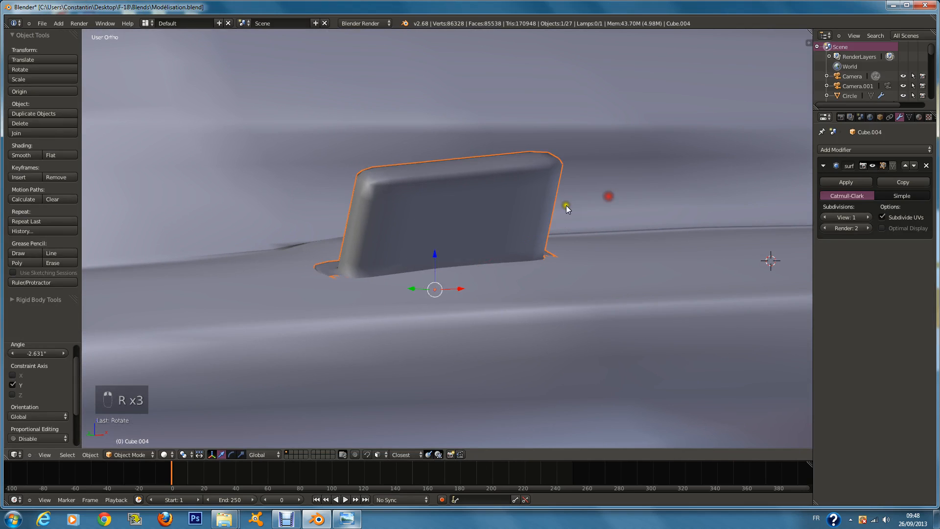
# Raise the fin part 0.023 along Z and rotate it about the X and Z axes to fit the fuselage surface
pyautogui.moveTo(566, 205); pyautogui.dragTo(390, 269, button='middle')
pyautogui.moveTo(433, 255); pyautogui.dragTo(436, 239)
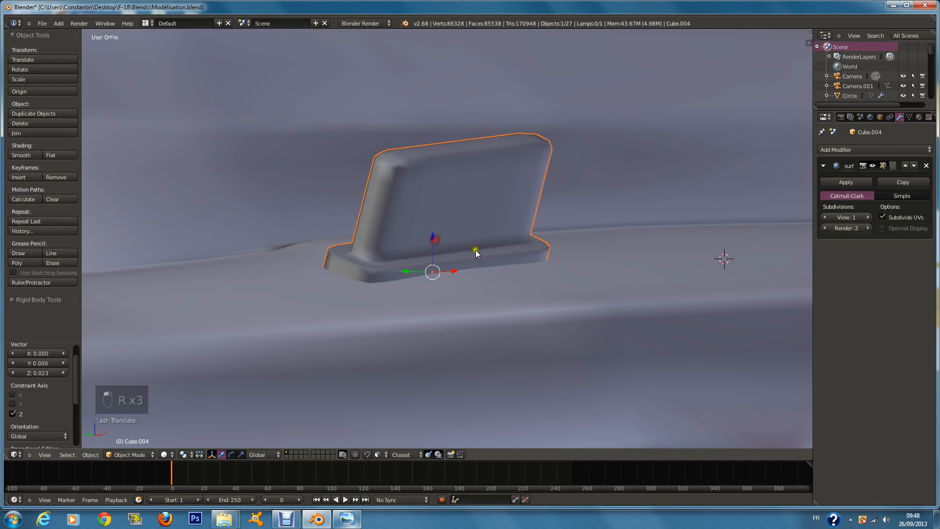
pyautogui.press('r')
pyautogui.press('x')
pyautogui.moveTo(475, 250); pyautogui.dragTo(569, 253, button='middle')
pyautogui.click(490, 248)
pyautogui.press('r')
pyautogui.press('z')
pyautogui.click(569, 260)
# Open the fin part's mesh for editing with nothing selected
pyautogui.press('Tab')
pyautogui.press('a')
pyautogui.press('a')
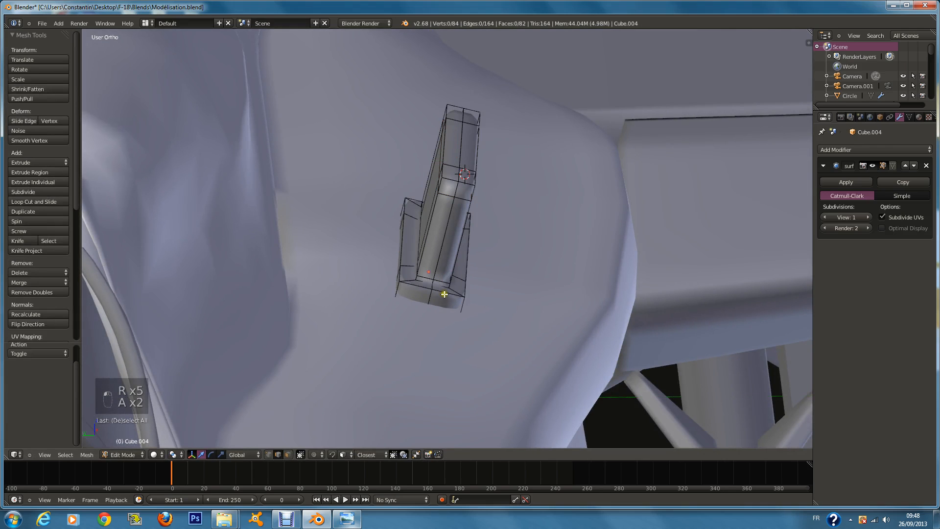
pyautogui.hotkey('ctrl', 'r')
pyautogui.click(433, 288)
pyautogui.click(435, 281)
pyautogui.press('a')
pyautogui.hotkey('ctrl', 'r')
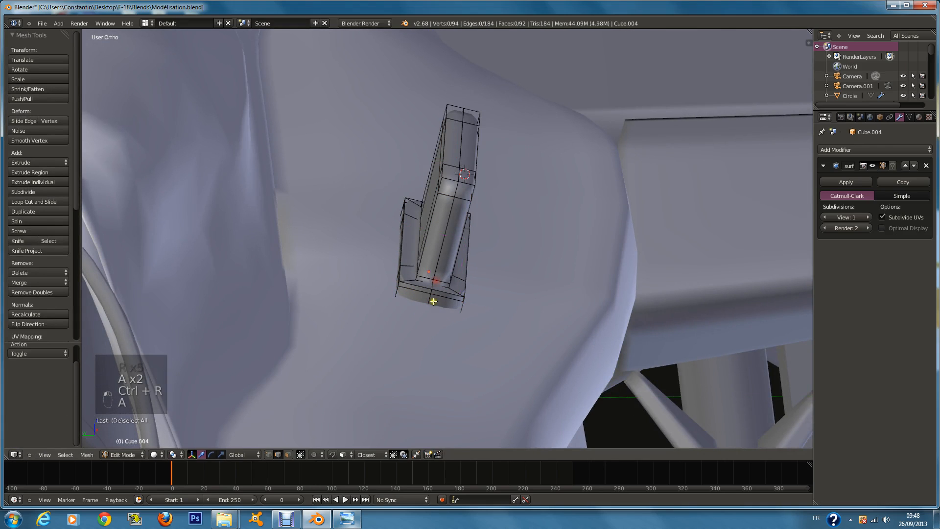
pyautogui.click(433, 301)
pyautogui.click(436, 296)
pyautogui.hotkey('ctrl', 'z')
pyautogui.hotkey('ctrl', 'z')
pyautogui.hotkey('ctrl', 'z')
pyautogui.hotkey('ctrl', 'z')
pyautogui.hotkey('ctrl', 'z')
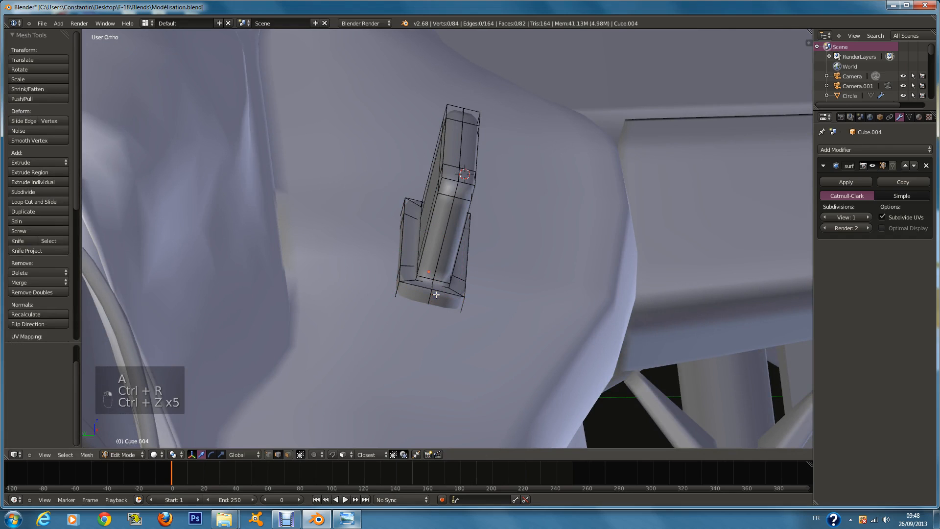
# Add two loop cuts around the fin's base, one slid to -0.932 and one near the fin's foot, and save from object mode
pyautogui.hotkey('ctrl', 'r')
pyautogui.click(431, 300)
pyautogui.rightClick(441, 280)
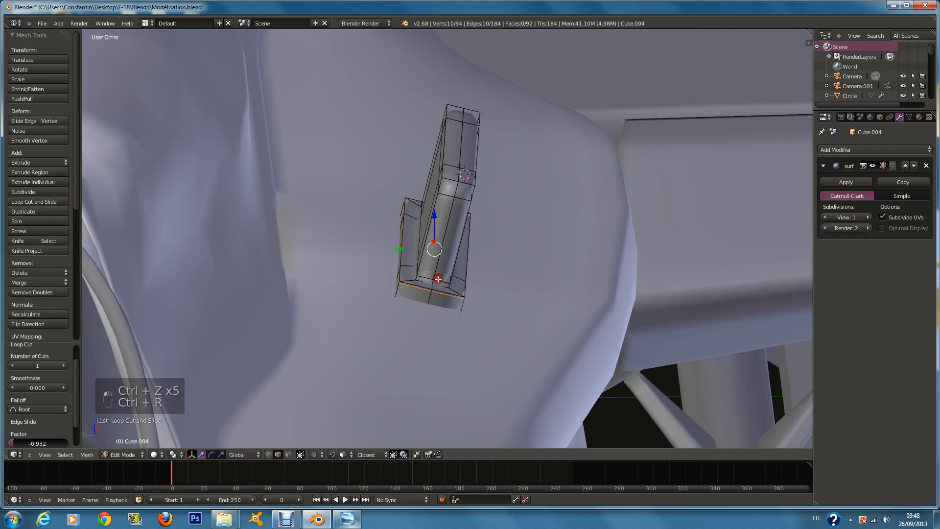
pyautogui.press('a')
pyautogui.hotkey('ctrl', 'r')
pyautogui.click(453, 284)
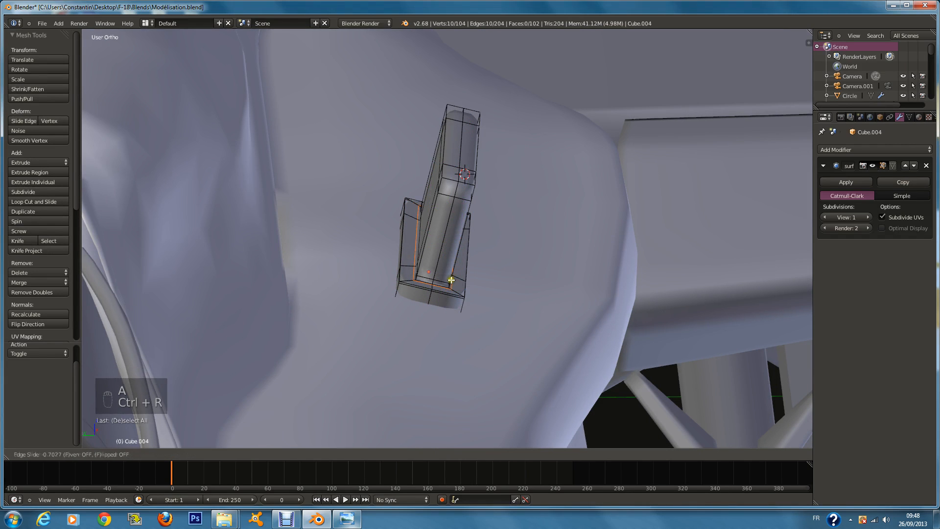
pyautogui.click(457, 286)
pyautogui.press('Tab')
pyautogui.scroll(-4, 493, 292)
pyautogui.hotkey('ctrl', 's')
pyautogui.click(494, 292)
# Duplicate the fin part in place and apply the copy's rotation and location
pyautogui.scroll(-5, 494, 292)
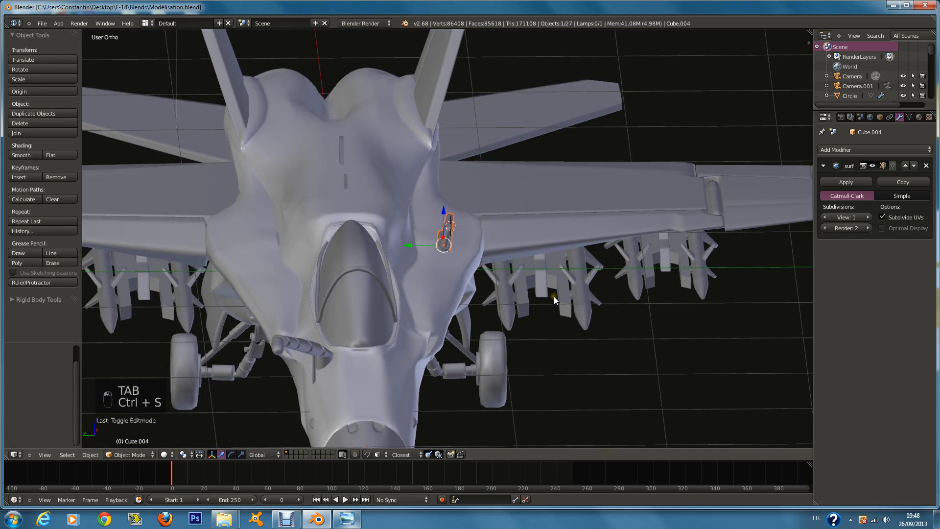
pyautogui.moveTo(552, 303); pyautogui.dragTo(510, 340, button='middle')
pyautogui.hotkey('shift', 'd')
pyautogui.click(536, 319)
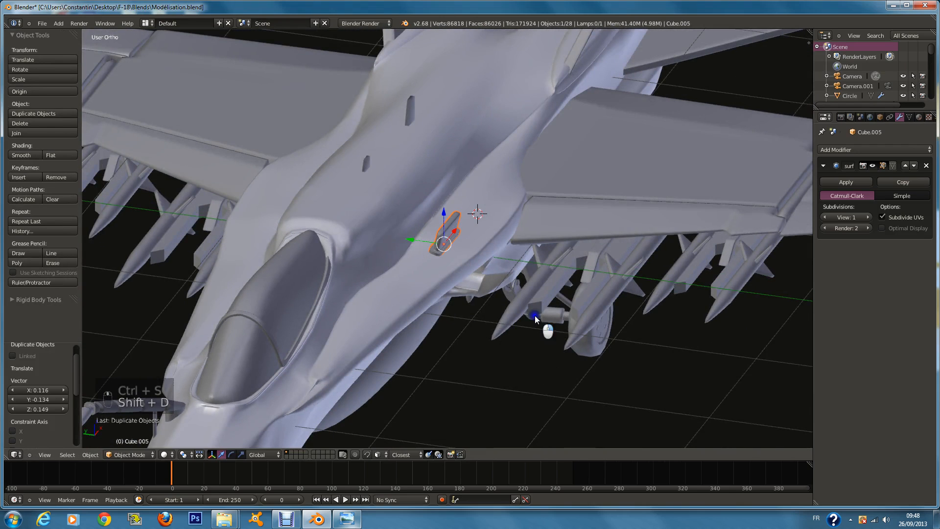
pyautogui.hotkey('ctrl', 'a')
pyautogui.click(535, 315)
pyautogui.hotkey('ctrl', 'a')
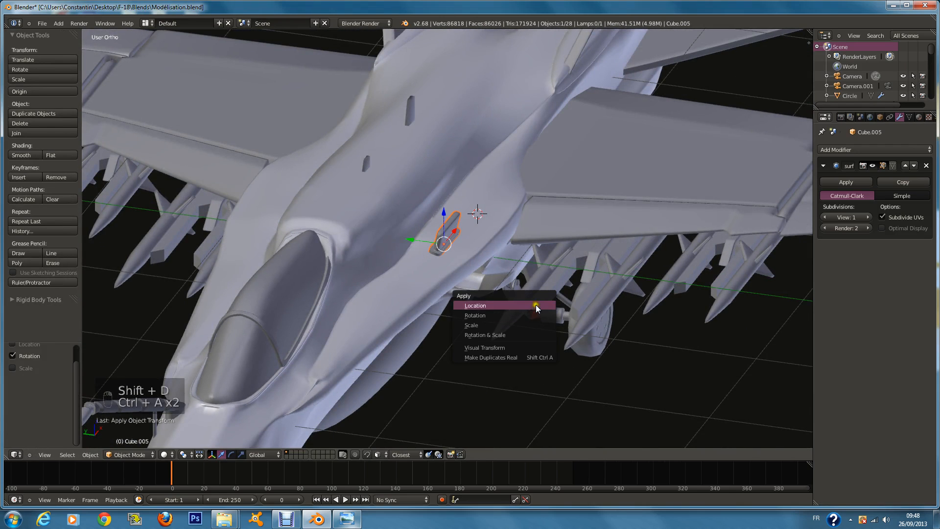
pyautogui.click(536, 305)
# Reset the 3D cursor to the scene origin and mirror the fin copy along the global Y axis
pyautogui.hotkey('shift', 'c')
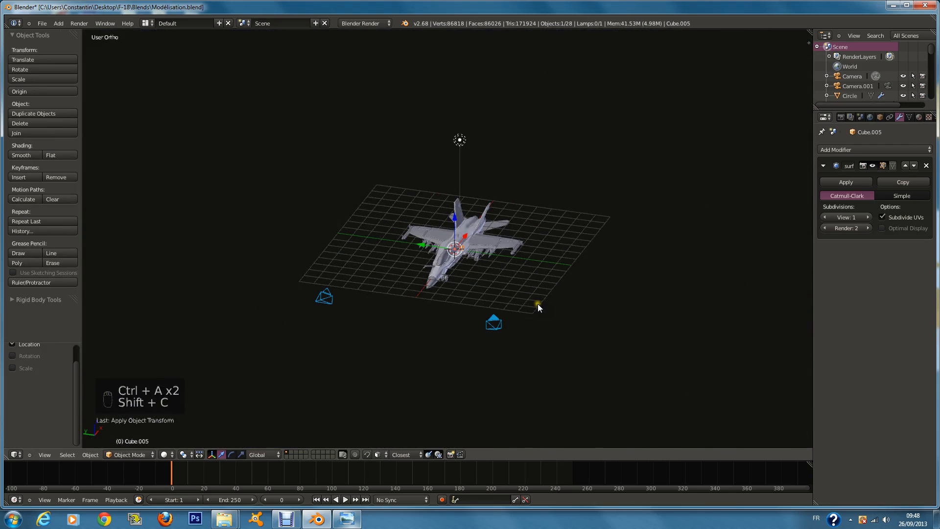
pyautogui.hotkey('ctrl', 'm')
pyautogui.middleClick(538, 303)
pyautogui.click(546, 302)
# Check the aircraft through the camera and from the front view, deselect everything and save the file
pyautogui.press('KP_0')
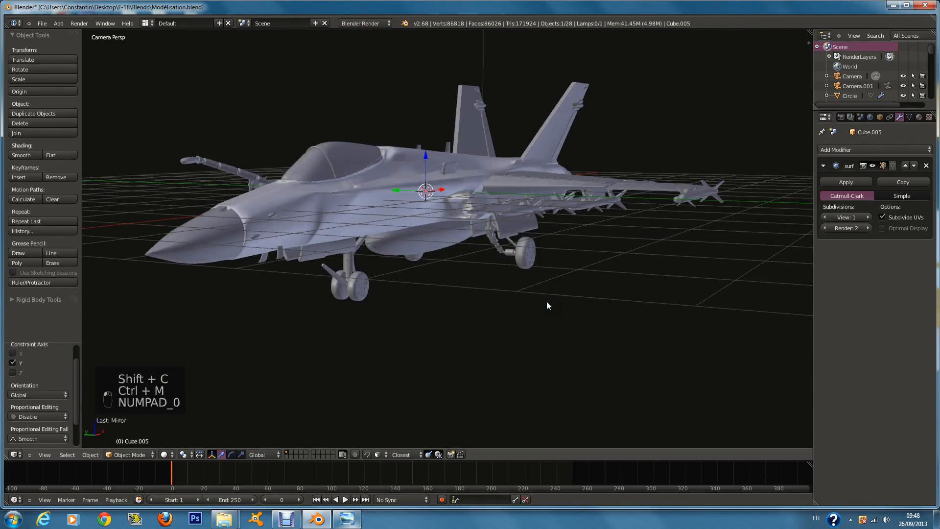
pyautogui.press('a')
pyautogui.press('a')
pyautogui.press('a')
pyautogui.press('a')
pyautogui.press('a')
pyautogui.press('a')
pyautogui.hotkey('ctrl', 's')
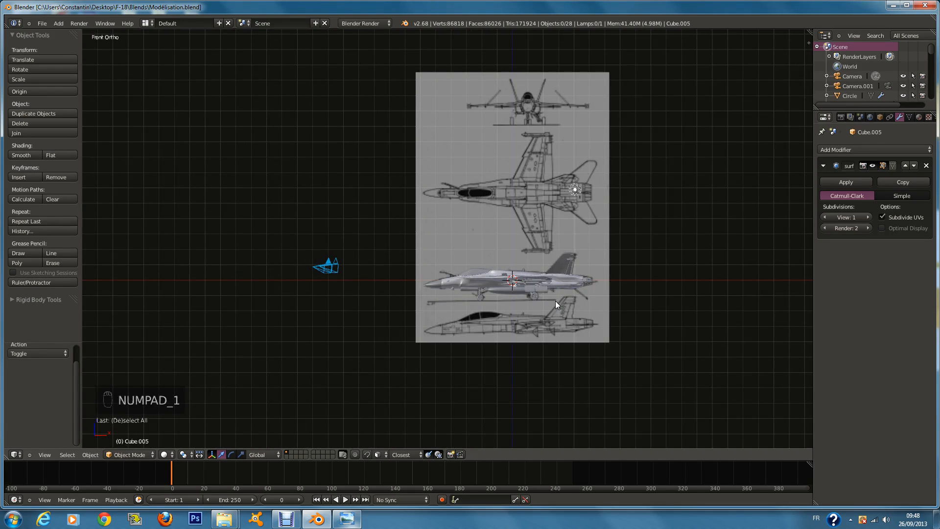
pyautogui.press('a')
pyautogui.press('a')
pyautogui.press('a')
pyautogui.press('a')
pyautogui.hotkey('ctrl', 's')
pyautogui.scroll(8, 487, 263)
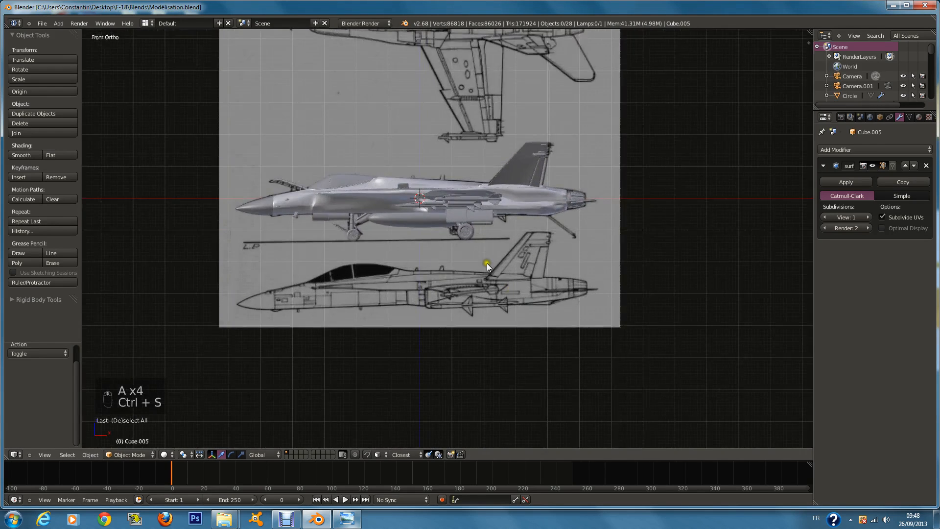
pyautogui.press('a')
pyautogui.press('a')
pyautogui.press('a')
pyautogui.hotkey('shift', 'a')
pyautogui.moveTo(487, 263)
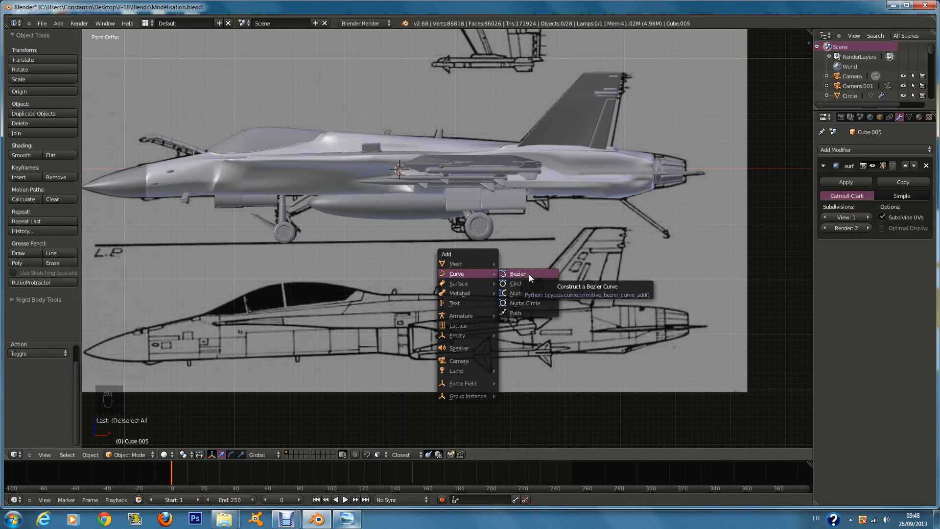
pyautogui.click(347, 518)
pyautogui.rightClick(393, 428)
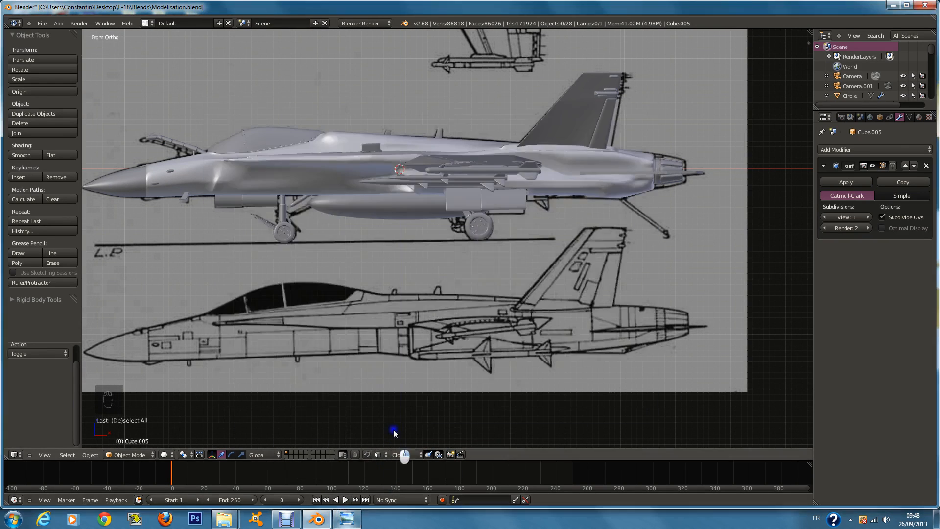
# Switch to Windows Photo Viewer, browse to the F/A-18C carrier launch photo and examine its landing gear up close
pyautogui.click(358, 523)
pyautogui.click(461, 402)
pyautogui.click(462, 402)
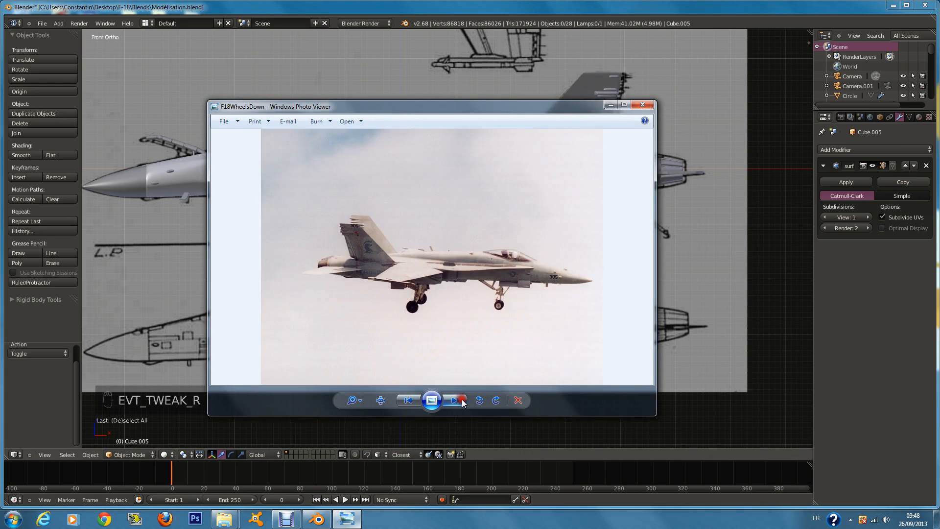
pyautogui.click(462, 401)
pyautogui.click(462, 402)
pyautogui.click(462, 402)
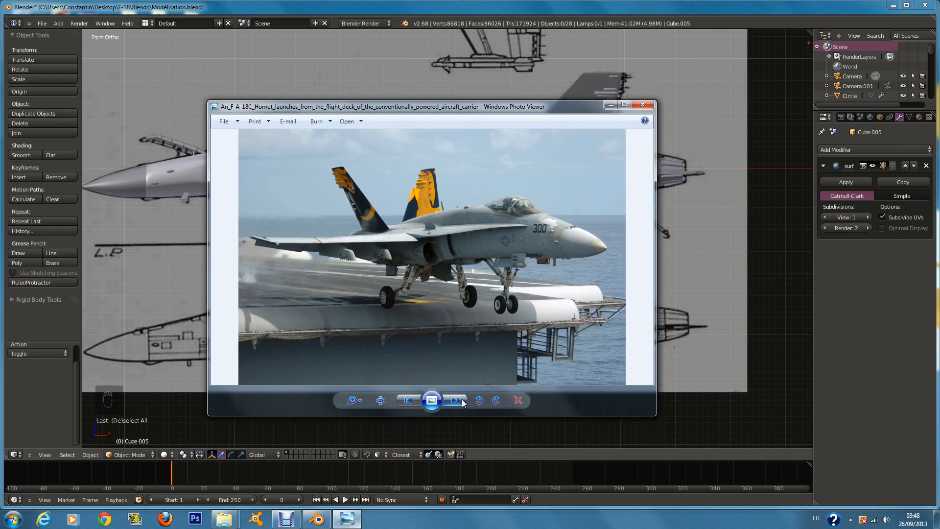
pyautogui.scroll(3, 498, 321)
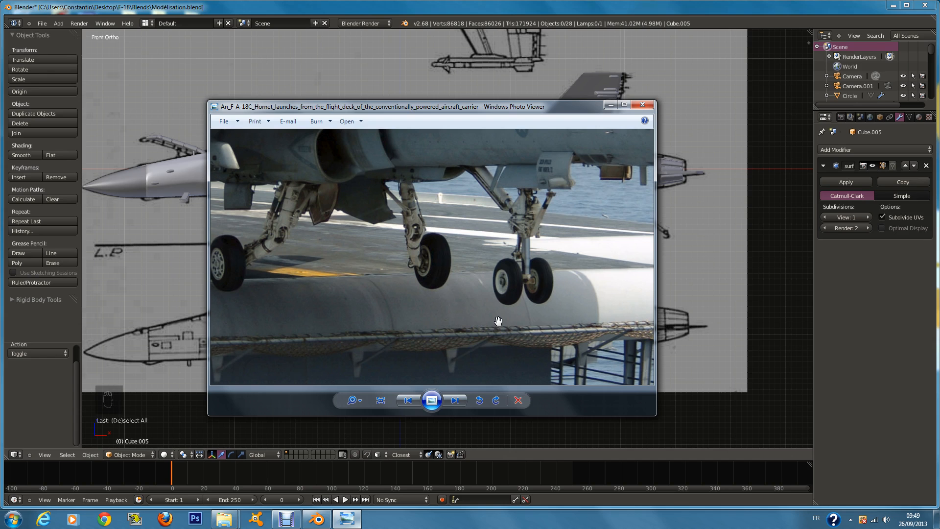
# Return to Blender, select the main landing gear object and open its mesh for editing
pyautogui.scroll(3, 589, 268)
pyautogui.moveTo(734, 325); pyautogui.dragTo(361, 155, button='middle')
pyautogui.scroll(7, 360, 155)
pyautogui.rightClick(266, 144)
pyautogui.scroll(2, 279, 138)
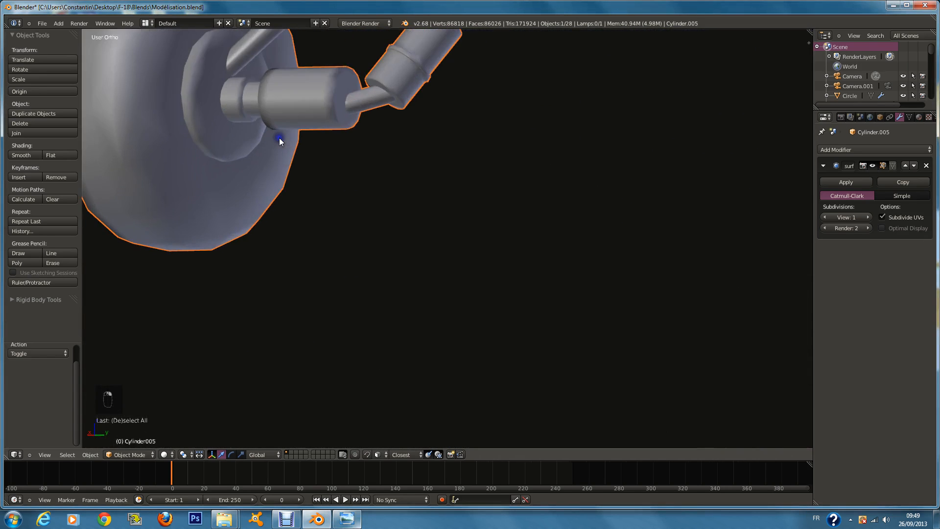
pyautogui.press('z')
pyautogui.press('KP_Decimal')
pyautogui.press('z')
pyautogui.press('Tab')
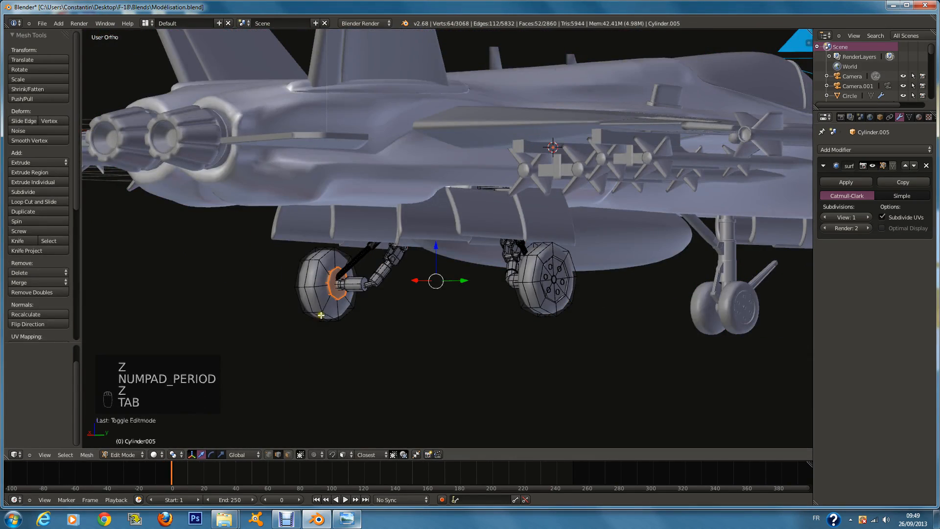
# Delete the selected disc's faces on the inner side of the main wheel
pyautogui.press('KP_Decimal')
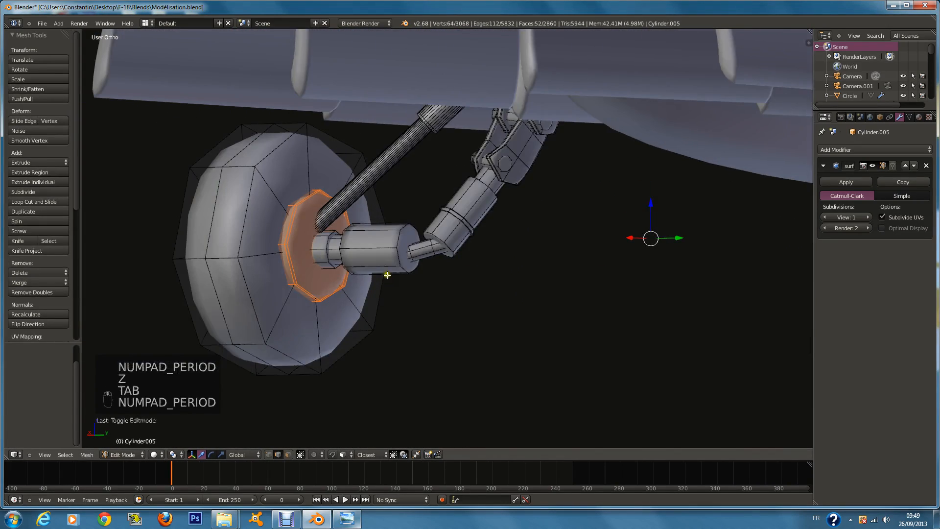
pyautogui.scroll(3, 395, 274)
pyautogui.press('x')
pyautogui.click(391, 254)
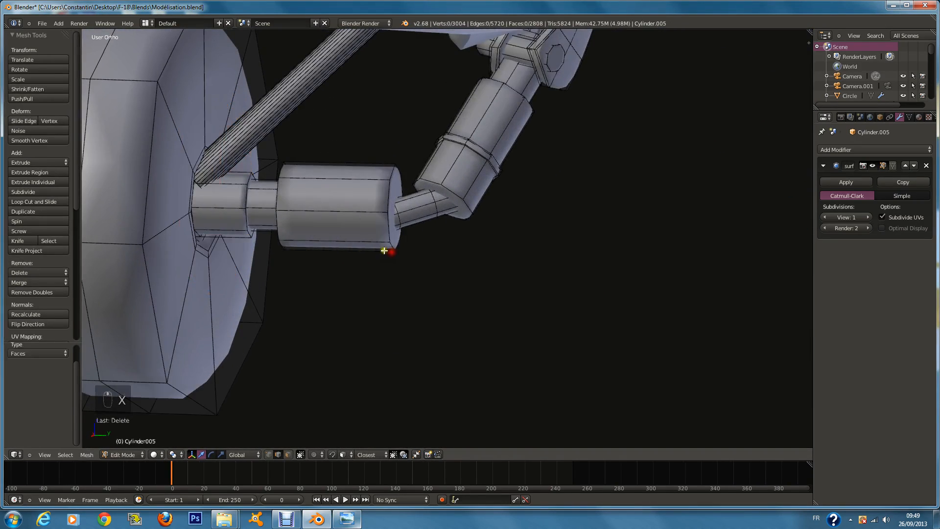
# Add one loop cut around the hub on the main wheel's inner side and clear the selection
pyautogui.moveTo(365, 237); pyautogui.dragTo(327, 224, button='middle')
pyautogui.scroll(-1, 349, 226)
pyautogui.scroll(2, 411, 220)
pyautogui.press('z')
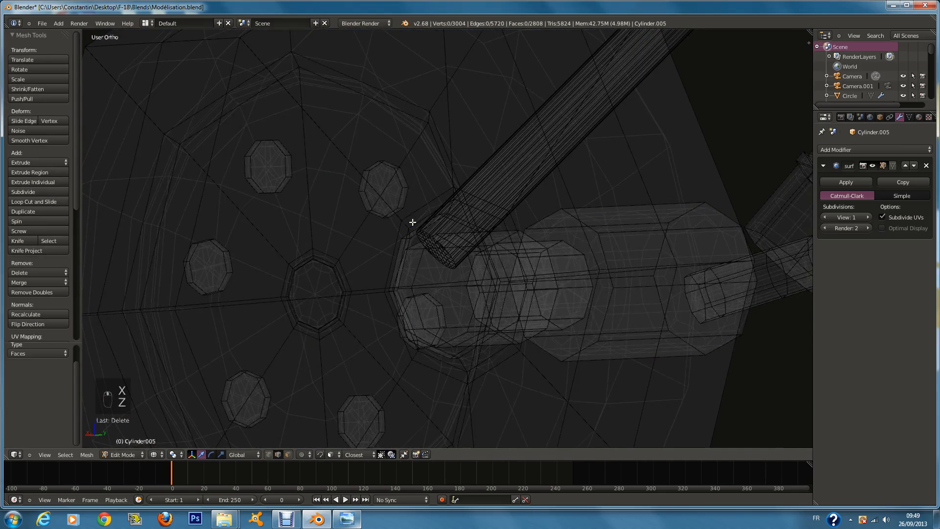
pyautogui.press('a')
pyautogui.press('z')
pyautogui.scroll(-4, 411, 217)
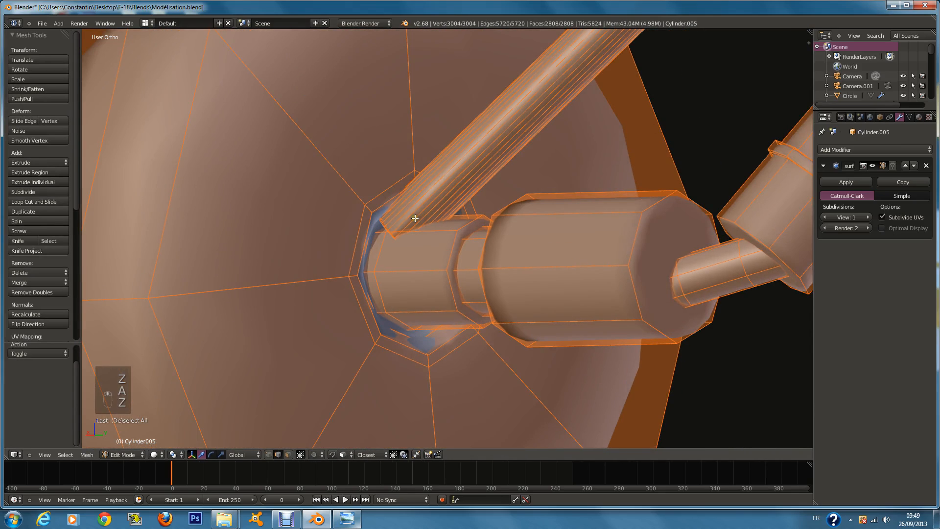
pyautogui.press('a')
pyautogui.hotkey('ctrl', 'r')
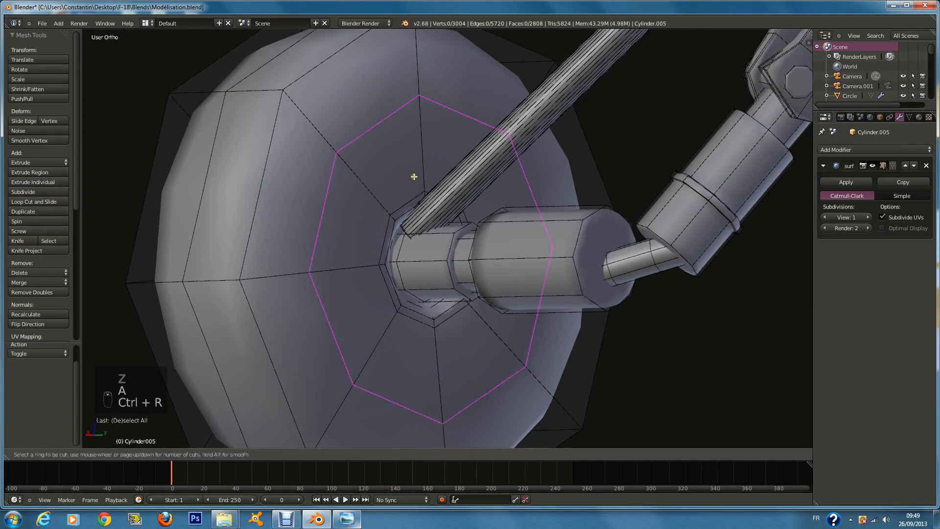
pyautogui.click(413, 178)
pyautogui.click(421, 180)
pyautogui.press('a')
# Select the ring of eight faces around the wheel's inner hub and extrude it about -0.017 along the normal
pyautogui.click(289, 454)
pyautogui.press('c')
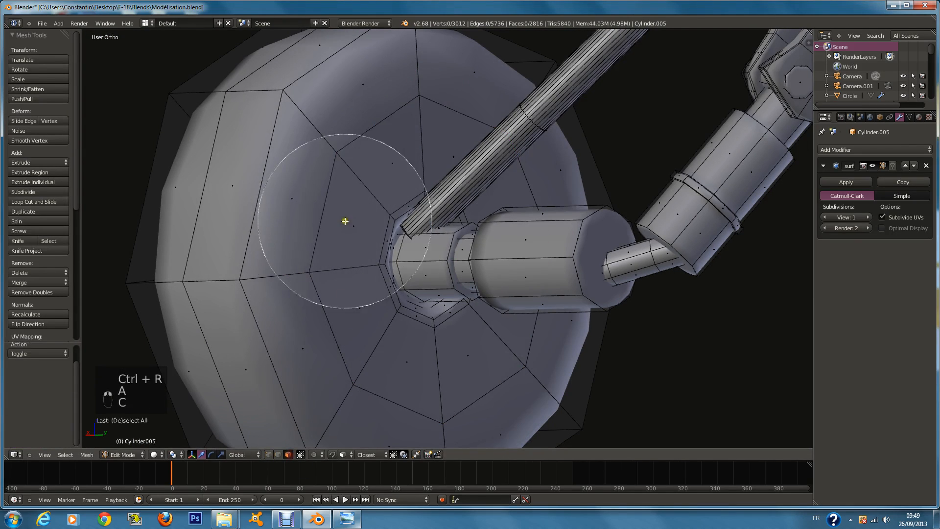
pyautogui.moveTo(397, 157)
pyautogui.mouseDown()
pyautogui.moveTo(430, 146)
pyautogui.moveTo(312, 238)
pyautogui.mouseUp()
pyautogui.middleClick(297, 204)
pyautogui.moveTo(358, 292); pyautogui.dragTo(468, 370)
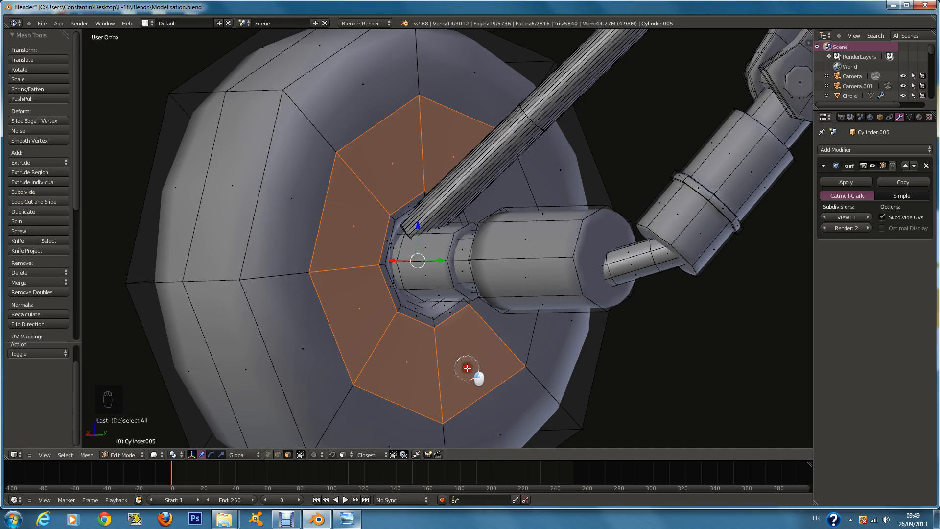
pyautogui.rightClick(479, 378)
pyautogui.moveTo(480, 377)
pyautogui.mouseDown(button='middle')
pyautogui.moveTo(464, 358)
pyautogui.moveTo(394, 355)
pyautogui.mouseUp(button='middle')
pyautogui.scroll(-4, 560, 336)
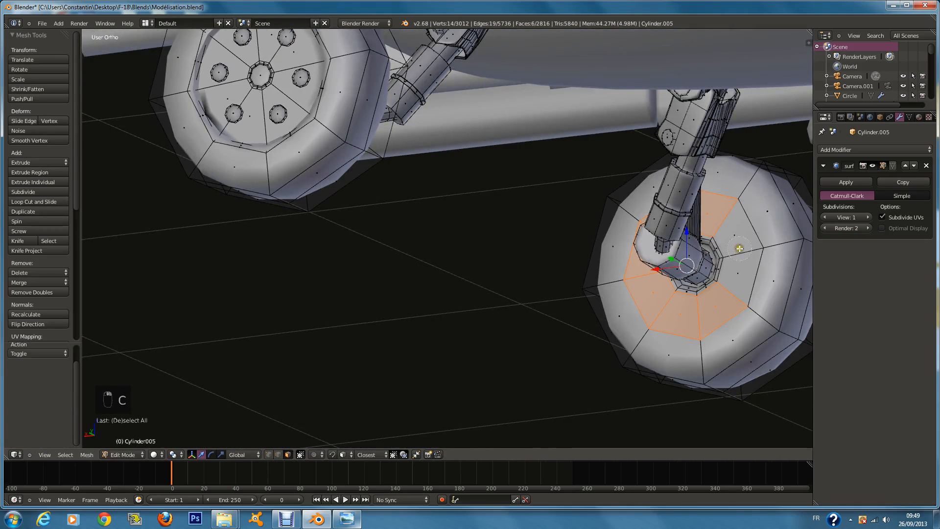
pyautogui.moveTo(638, 265); pyautogui.dragTo(730, 284, button='middle')
pyautogui.scroll(3, 730, 284)
pyautogui.press('e')
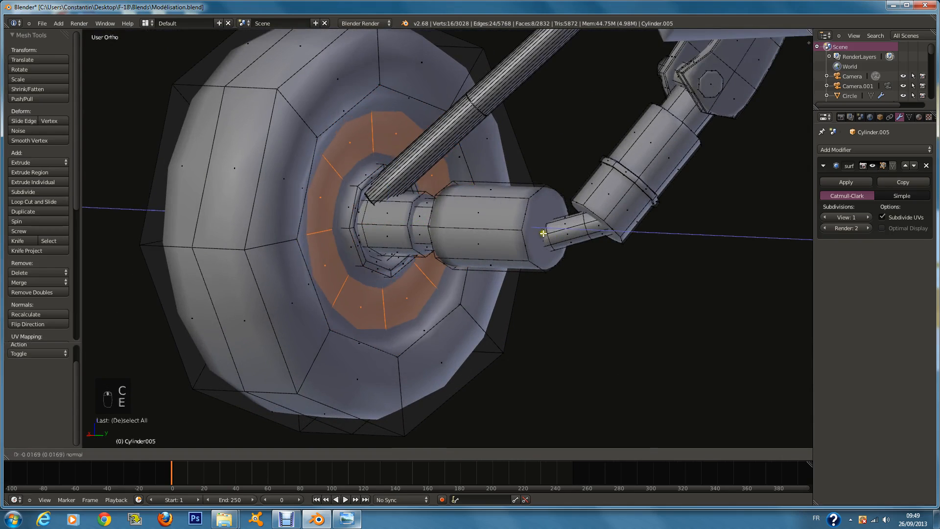
pyautogui.click(543, 234)
# Add two loop cuts around the extruded ring on the wheel's inner side, return to object mode and save
pyautogui.press('a')
pyautogui.hotkey('ctrl', 'r')
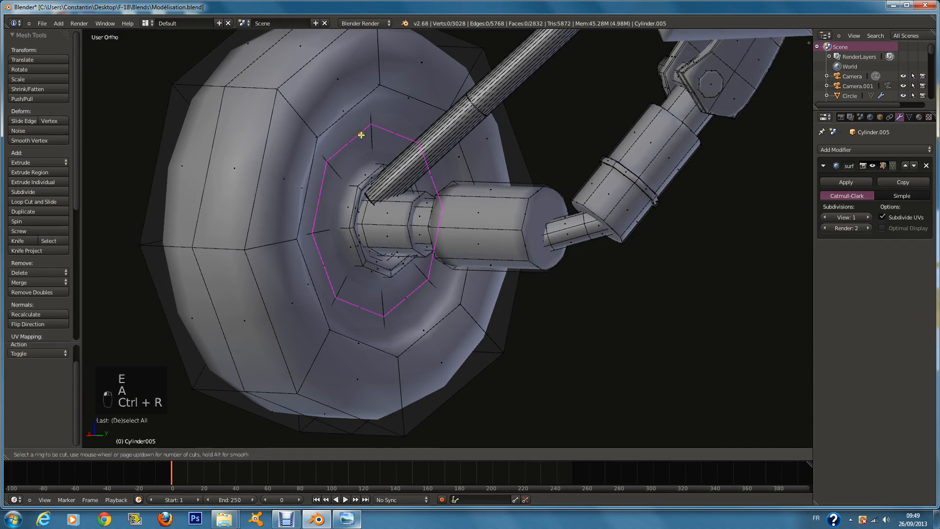
pyautogui.rightClick(361, 135)
pyautogui.press('a')
pyautogui.hotkey('ctrl', 'r')
pyautogui.rightClick(379, 121)
pyautogui.press('Tab')
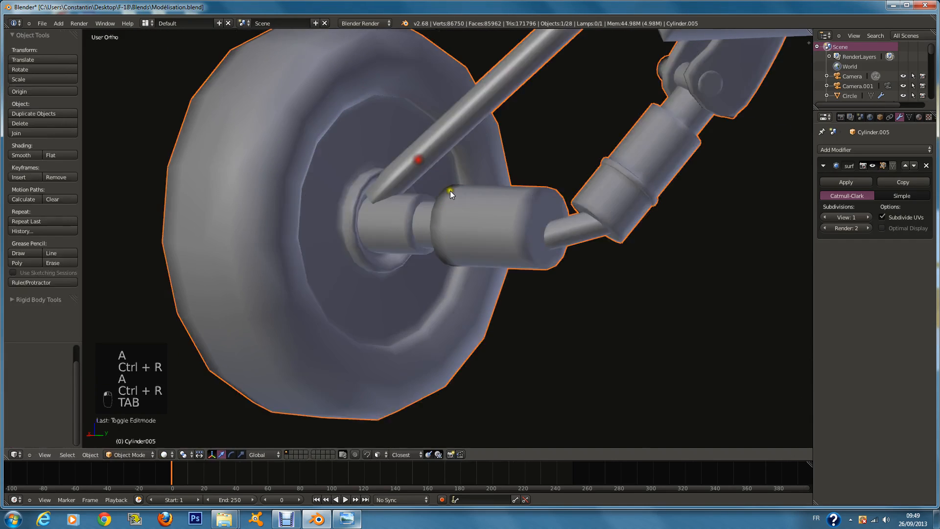
pyautogui.scroll(-5, 450, 190)
pyautogui.hotkey('ctrl', 's')
# Delete the faces of the opposite main wheel's linked mesh in edit mode
pyautogui.moveTo(508, 236); pyautogui.dragTo(649, 248, button='middle')
pyautogui.press('Tab')
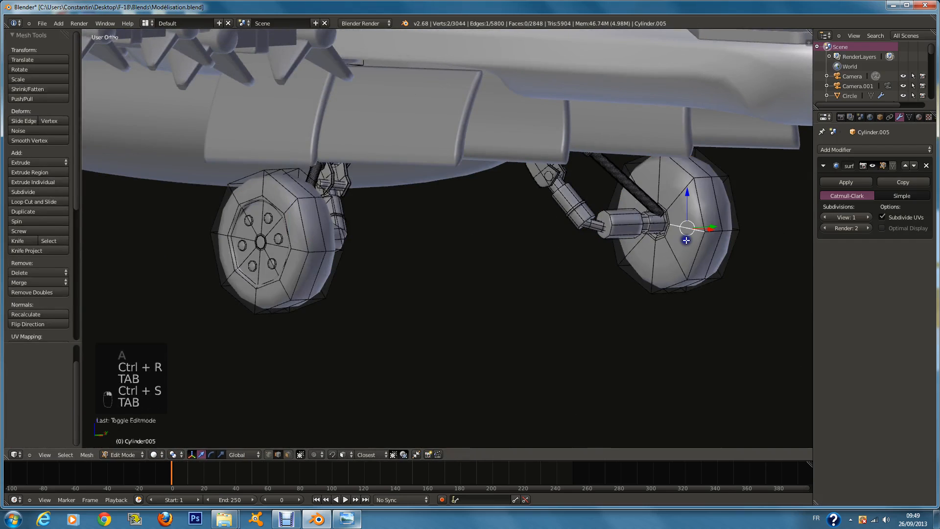
pyautogui.press('l')
pyautogui.press('x')
pyautogui.click(652, 245)
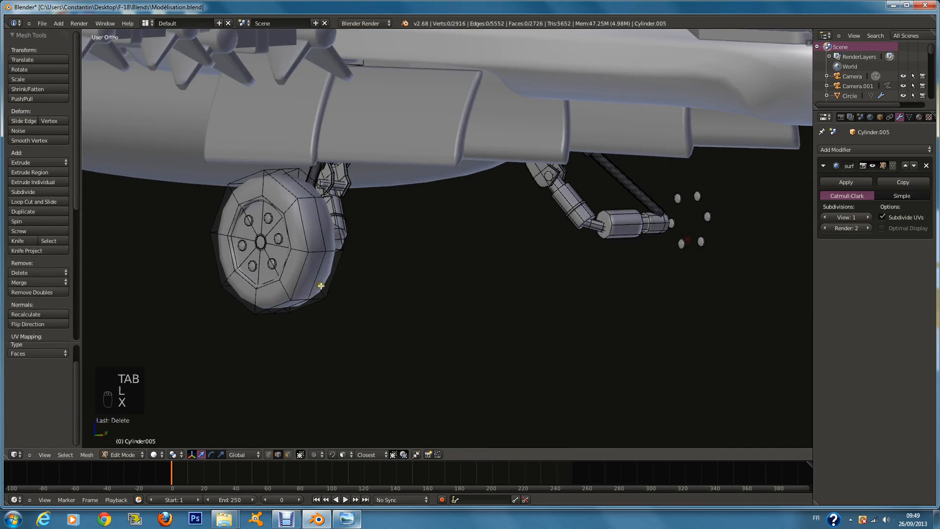
# Select the detailed main wheel's linked mesh, reset the 3D cursor to the scene centre, and duplicate the wheel in place
pyautogui.press('l')
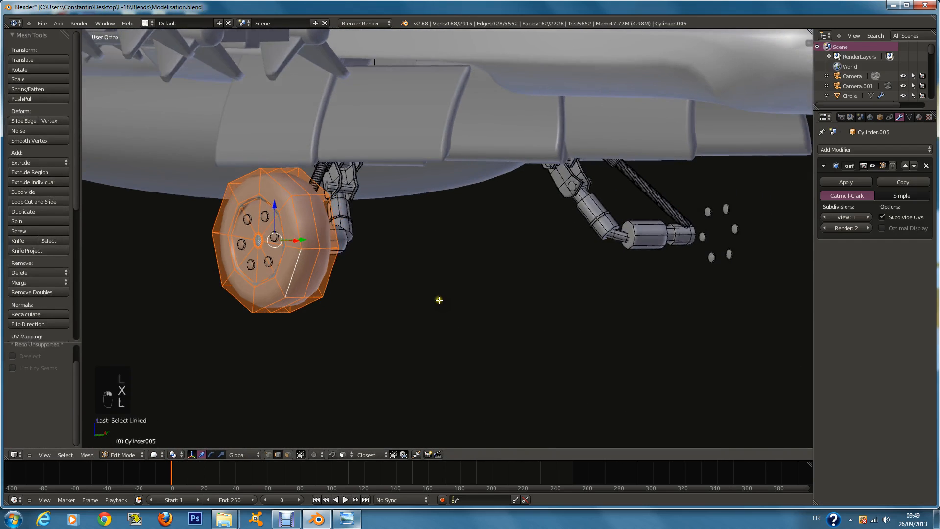
pyautogui.hotkey('shift', 'c')
pyautogui.press('KP_Decimal')
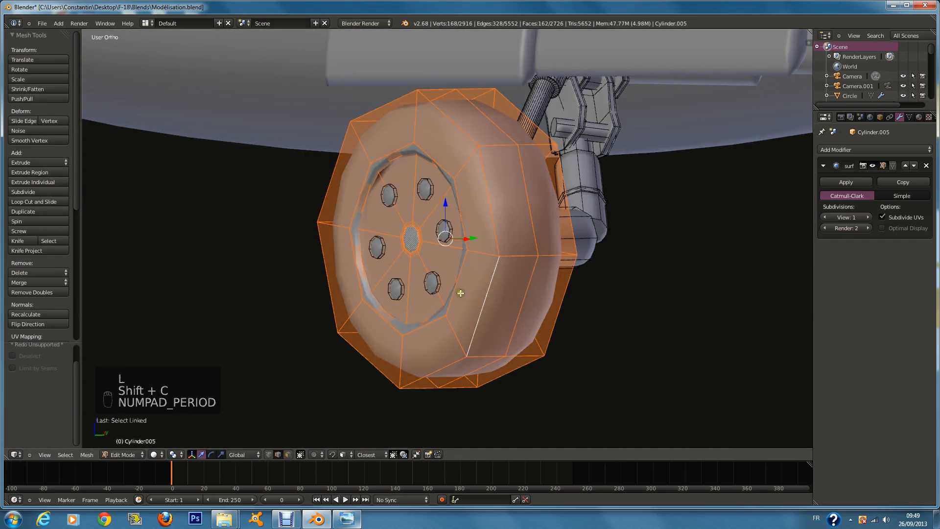
pyautogui.scroll(-6, 572, 365)
pyautogui.hotkey('shift', 'd')
pyautogui.scroll(3, 580, 329)
pyautogui.click(577, 344)
pyautogui.scroll(-2, 577, 345)
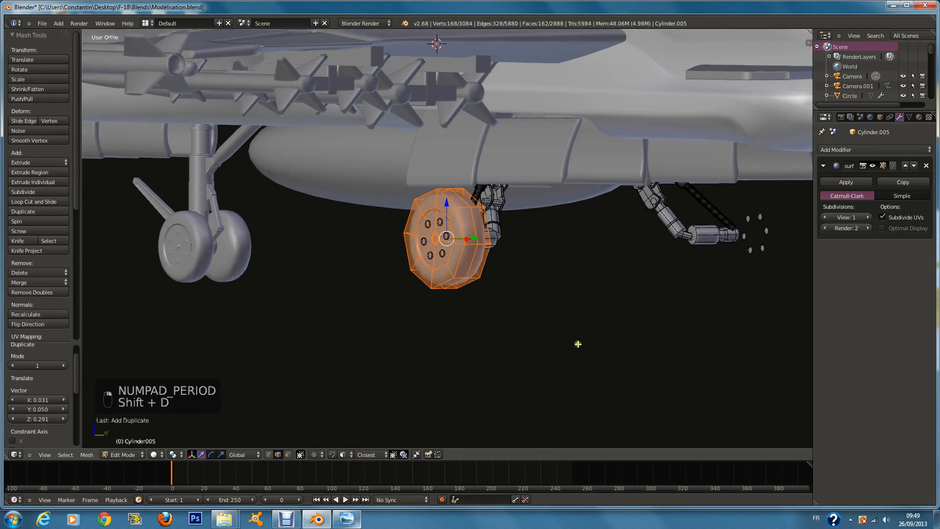
pyautogui.press('g')
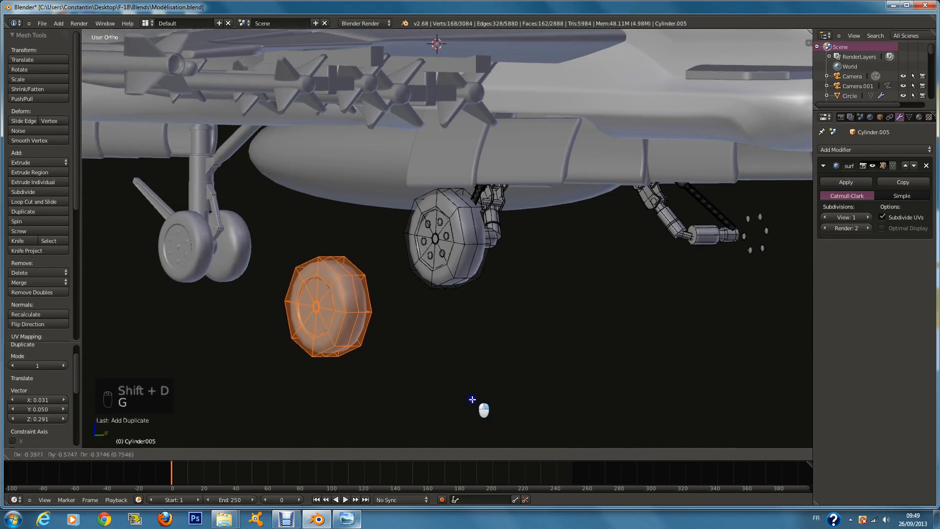
pyautogui.click(473, 400)
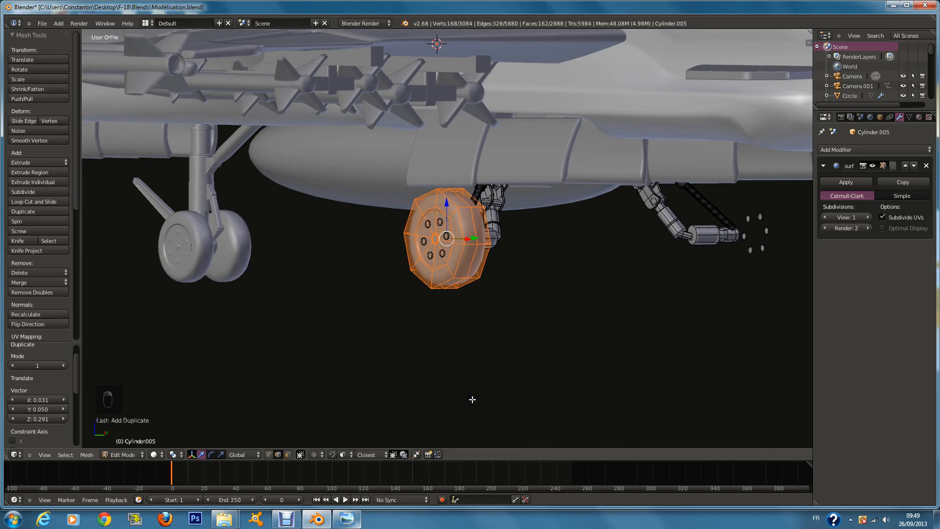
pyautogui.hotkey('ctrl', 'm')
pyautogui.press('y')
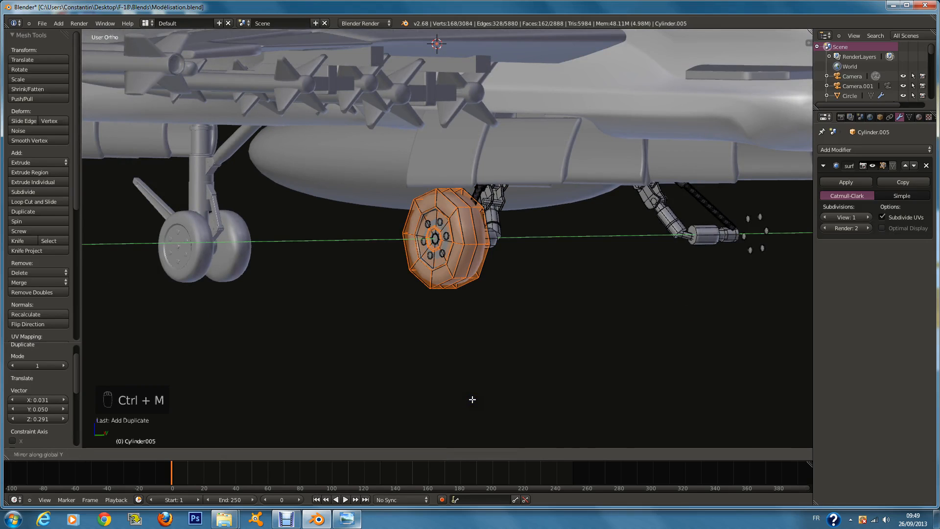
pyautogui.press('x')
pyautogui.click(472, 400)
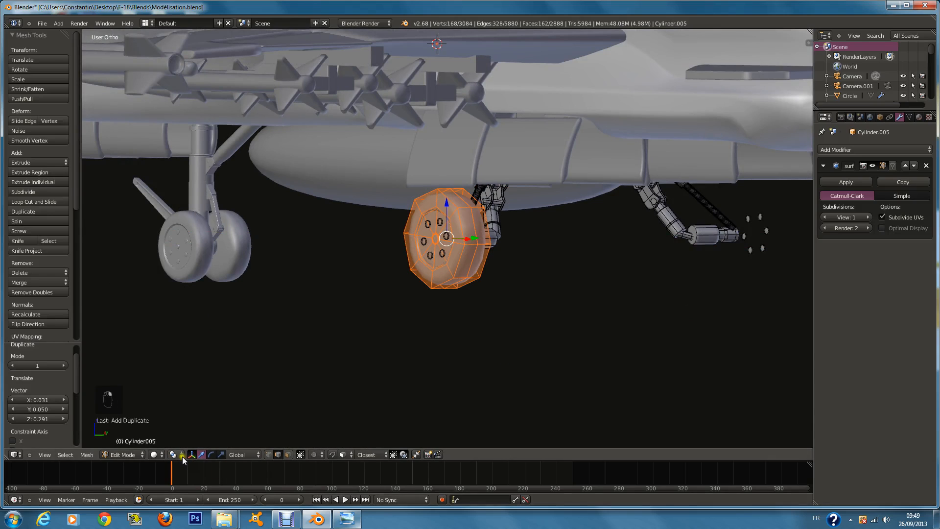
# Set the pivot point to the 3D cursor and mirror the duplicated wheel along global Y onto the opposite gear leg
pyautogui.click(186, 437)
pyautogui.hotkey('ctrl', 'm')
pyautogui.press('y')
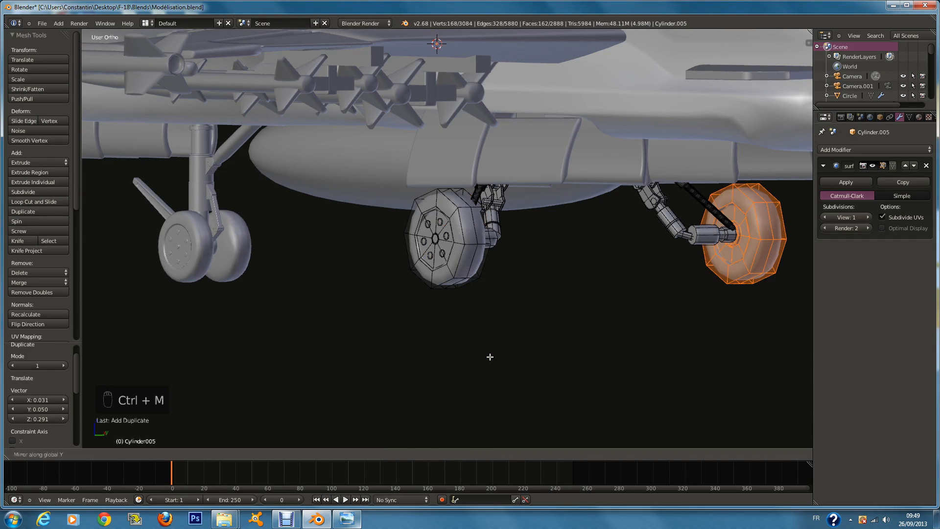
pyautogui.click(491, 357)
# Return to object mode, clear the selection and save over Modélisation.blend
pyautogui.moveTo(494, 354); pyautogui.dragTo(442, 319, button='middle')
pyautogui.press('Tab')
pyautogui.hotkey('ctrl', 's')
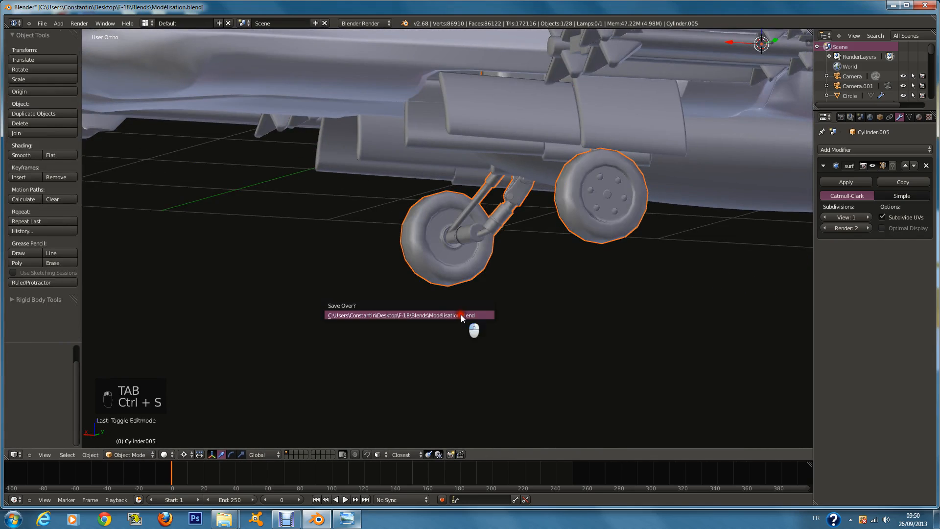
pyautogui.click(462, 315)
pyautogui.scroll(5, 495, 294)
pyautogui.press('a')
pyautogui.hotkey('ctrl', 's')
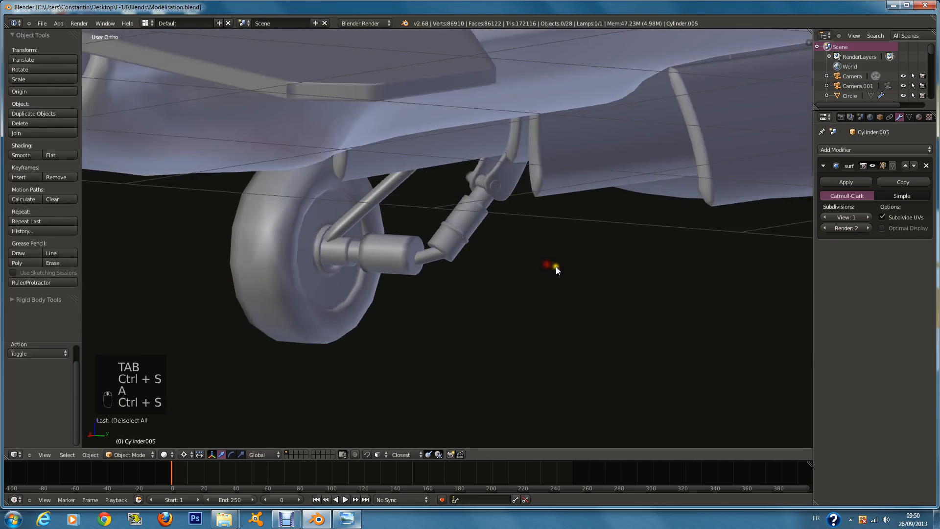
# Examine the wheels and landing gear legs from an angled view, the front view and the right view
pyautogui.scroll(-5, 557, 267)
pyautogui.moveTo(568, 266); pyautogui.dragTo(586, 238, button='middle')
pyautogui.hotkey('ctrl', 's')
pyautogui.press('a')
pyautogui.press('a')
pyautogui.press('a')
pyautogui.press('a')
pyautogui.press('a')
pyautogui.hotkey('ctrl', 's')
pyautogui.press('a')
pyautogui.press('KP_1')
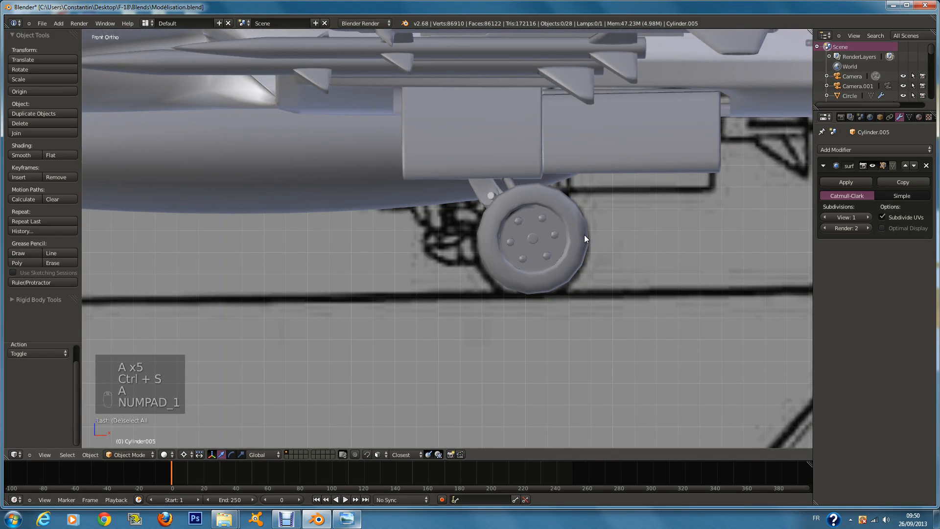
pyautogui.press('KP_3')
pyautogui.scroll(-1, 584, 239)
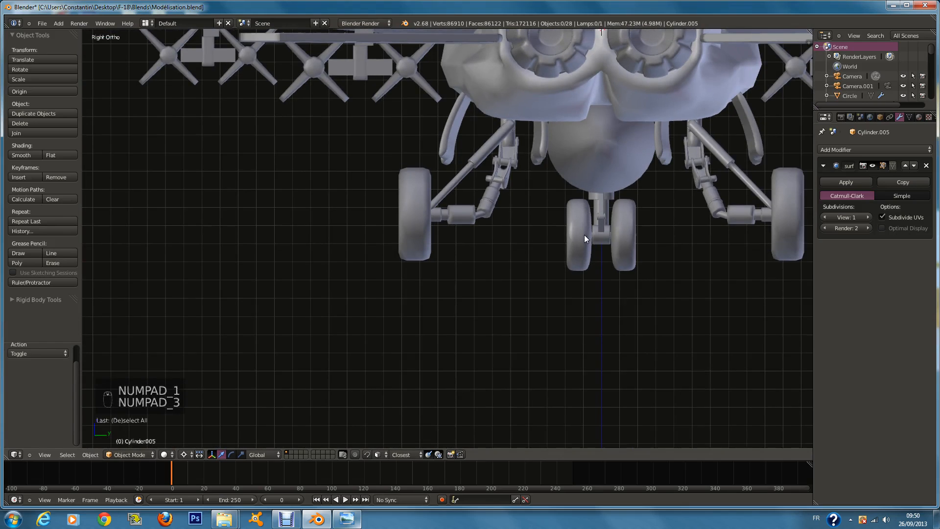
pyautogui.press('a')
pyautogui.press('a')
pyautogui.press('a')
pyautogui.press('a')
pyautogui.hotkey('ctrl', 's')
# Add a Path curve and move it about -0.673 in Y and -1.236 in Z, beside the main wheel
pyautogui.hotkey('shift', 'a')
pyautogui.moveTo(516, 283)
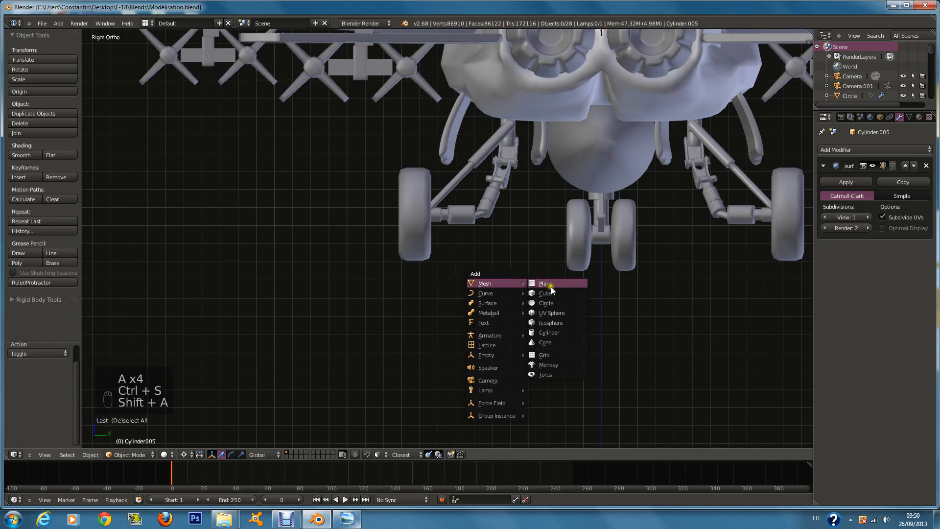
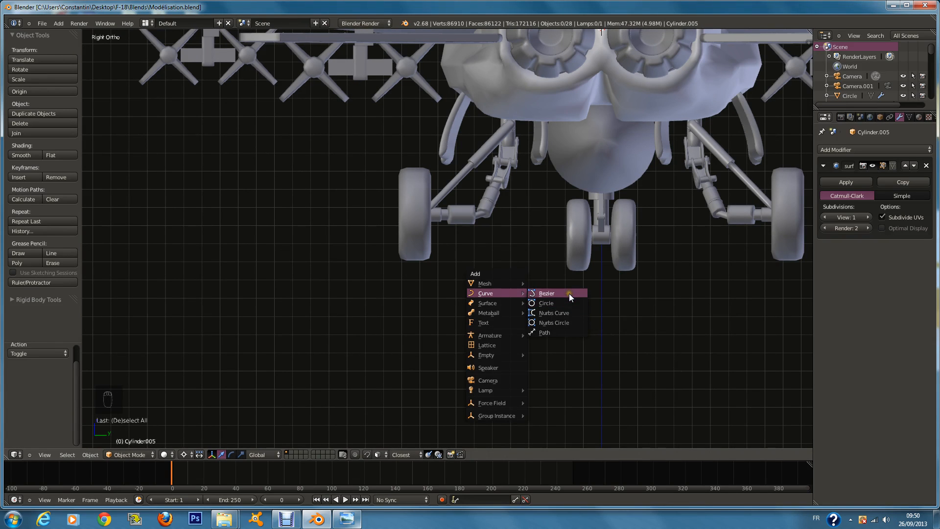
pyautogui.click(544, 333)
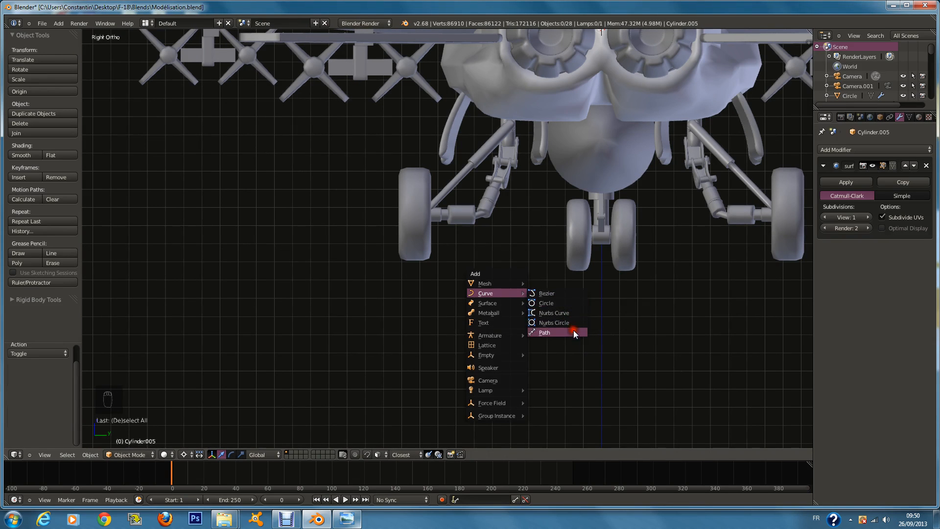
pyautogui.scroll(-3, 600, 275)
pyautogui.press('g')
pyautogui.click(525, 317)
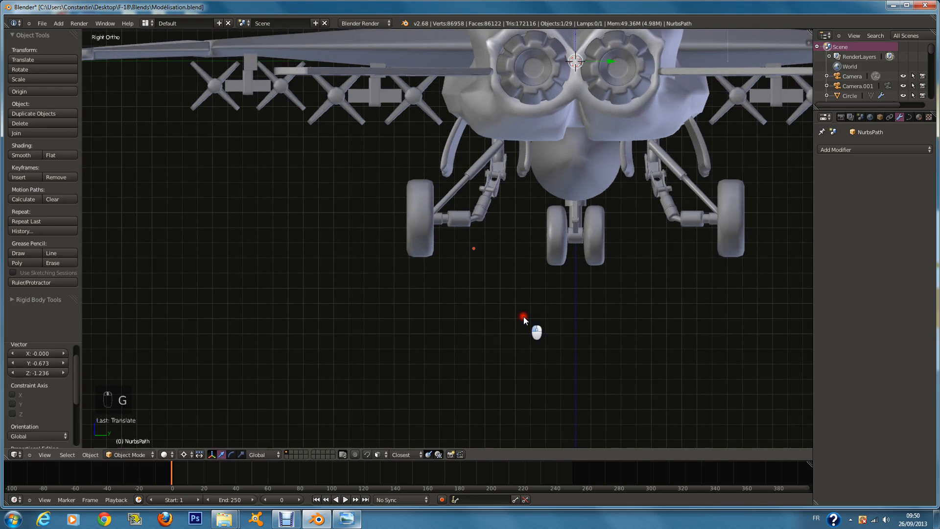
pyautogui.press('KP_Decimal')
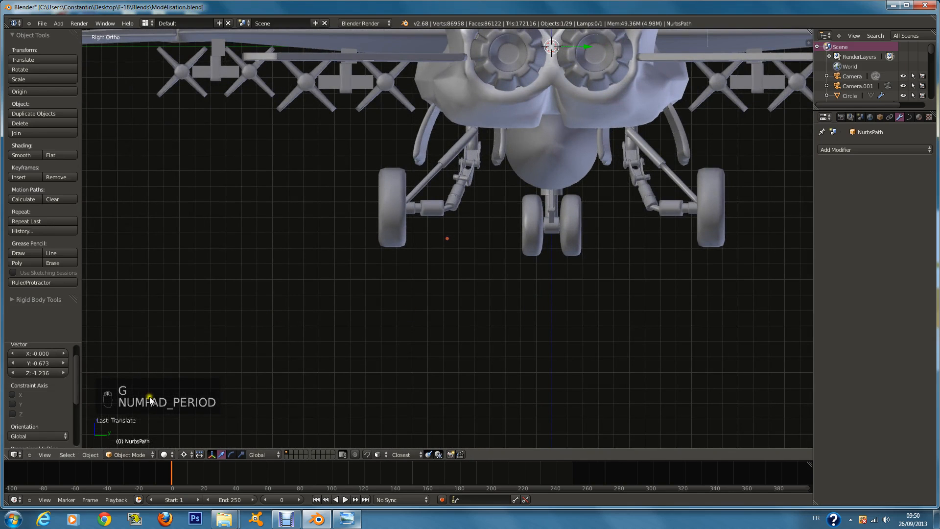
# Try enlarging the new path in the right view, with a second scaling of about 8.08
pyautogui.press('s')
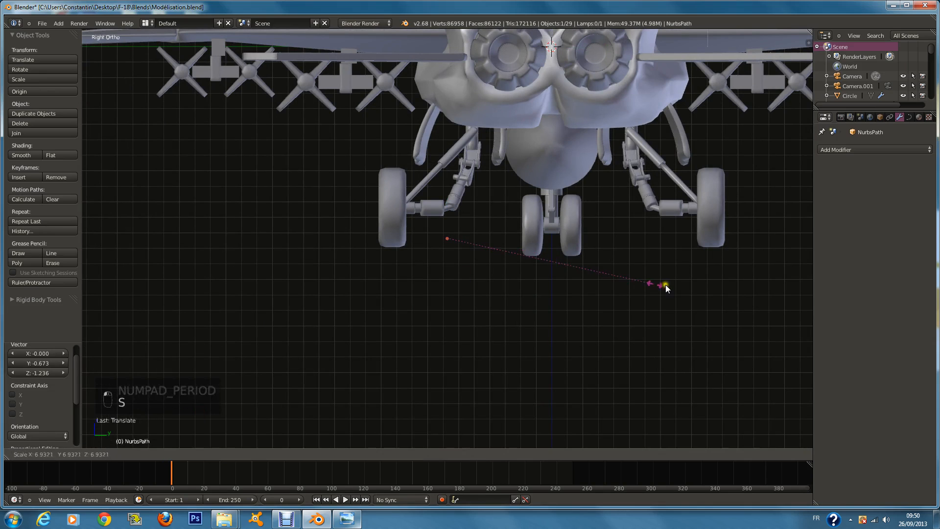
pyautogui.click(884, 318)
pyautogui.scroll(7, 560, 311)
pyautogui.press('s')
pyautogui.click(730, 305)
pyautogui.moveTo(484, 282); pyautogui.dragTo(534, 286, button='middle')
pyautogui.scroll(-10, 581, 242)
pyautogui.moveTo(661, 266); pyautogui.dragTo(693, 279, button='middle')
# Scale the path down repeatedly until it fits in the gap between the nose wheel and the main wheel
pyautogui.press('s')
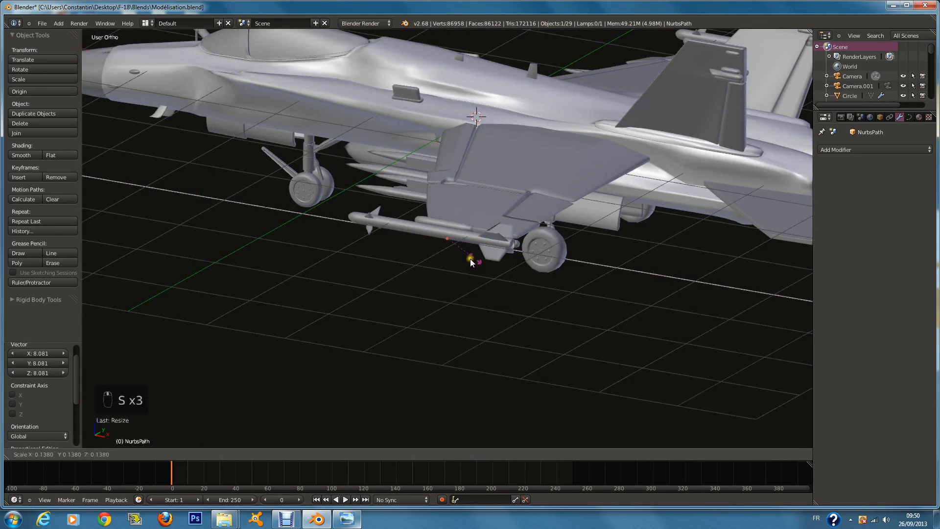
pyautogui.click(408, 243)
pyautogui.scroll(-10, 443, 227)
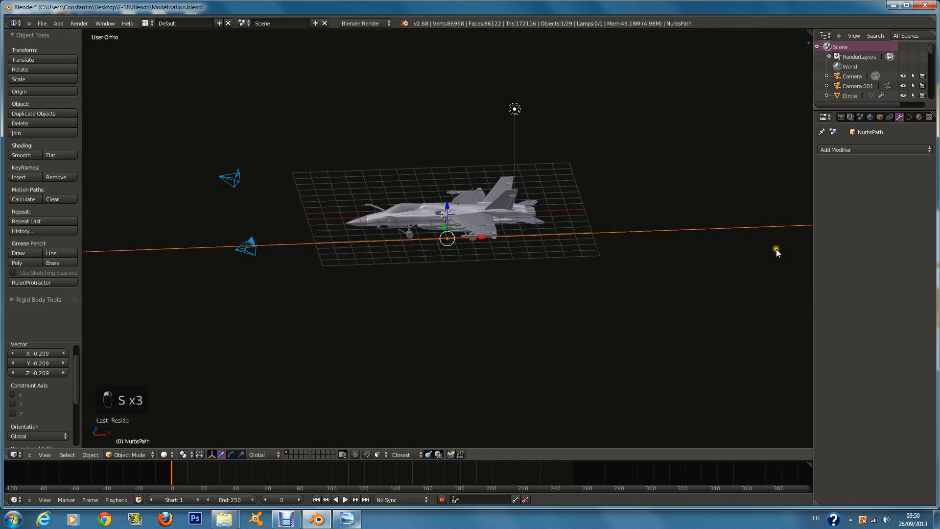
pyautogui.press('s')
pyautogui.click(475, 241)
pyautogui.scroll(5, 617, 225)
pyautogui.press('s')
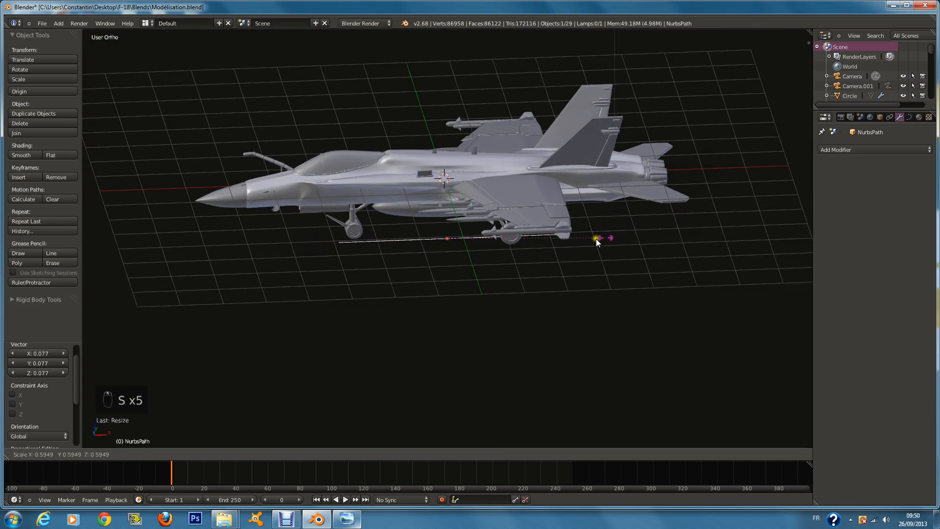
pyautogui.click(581, 239)
pyautogui.scroll(4, 622, 242)
pyautogui.scroll(3, 627, 242)
pyautogui.press('s')
pyautogui.click(502, 244)
pyautogui.press('r')
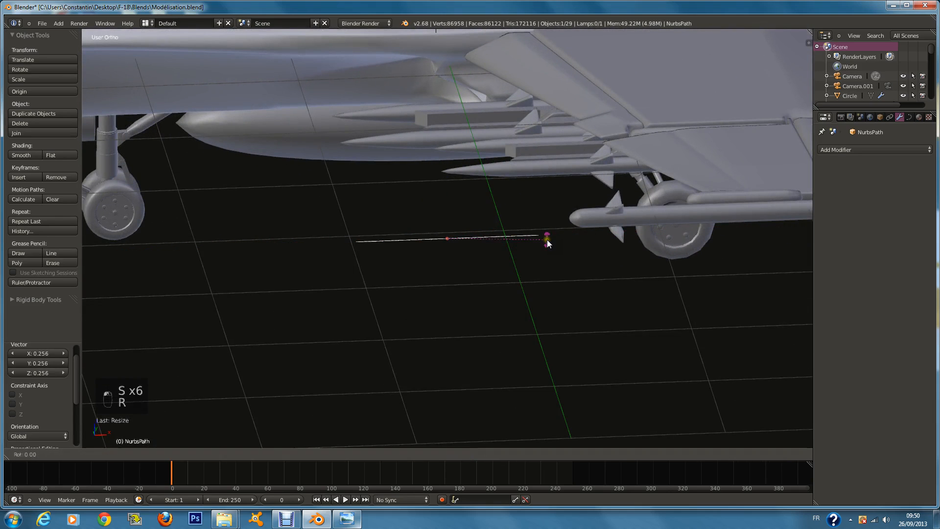
pyautogui.rightClick(422, 138)
# Turn the path into a round tube with Full fill, a bevel depth of 0.373 and a bevel resolution of 3
pyautogui.click(910, 117)
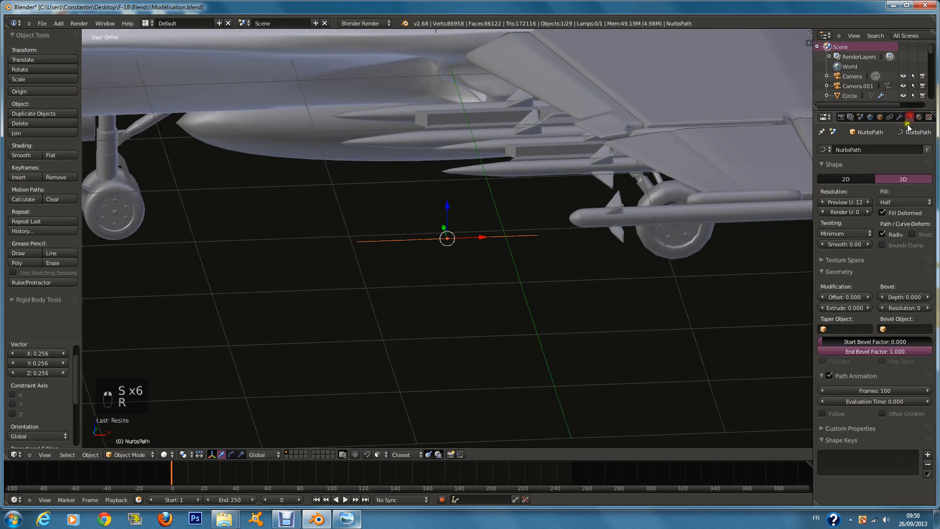
pyautogui.click(896, 192)
pyautogui.moveTo(627, 256); pyautogui.dragTo(570, 281, button='middle')
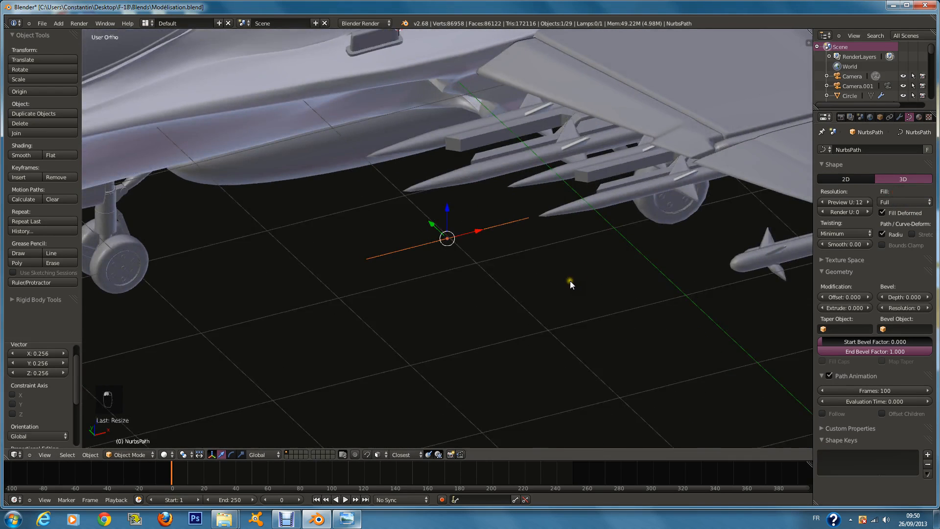
pyautogui.moveTo(922, 297); pyautogui.dragTo(936, 300)
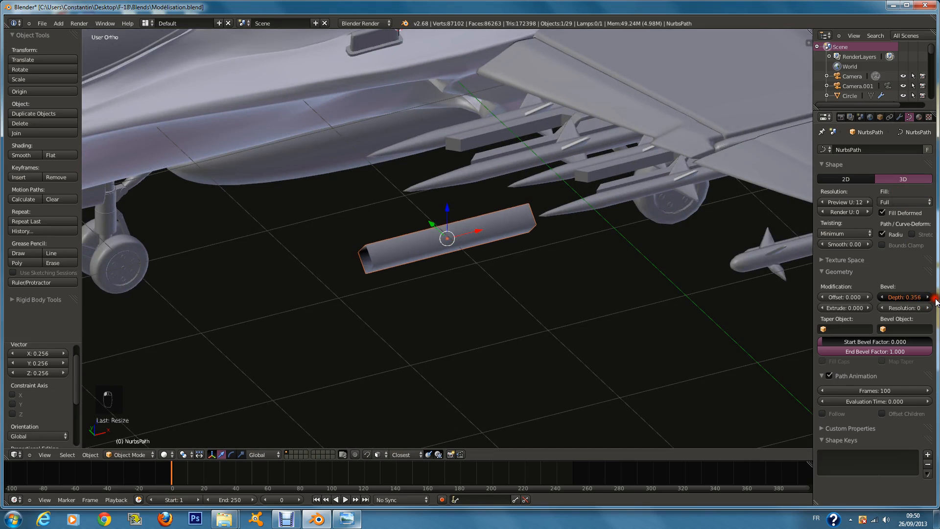
pyautogui.click(926, 309)
pyautogui.click(926, 308)
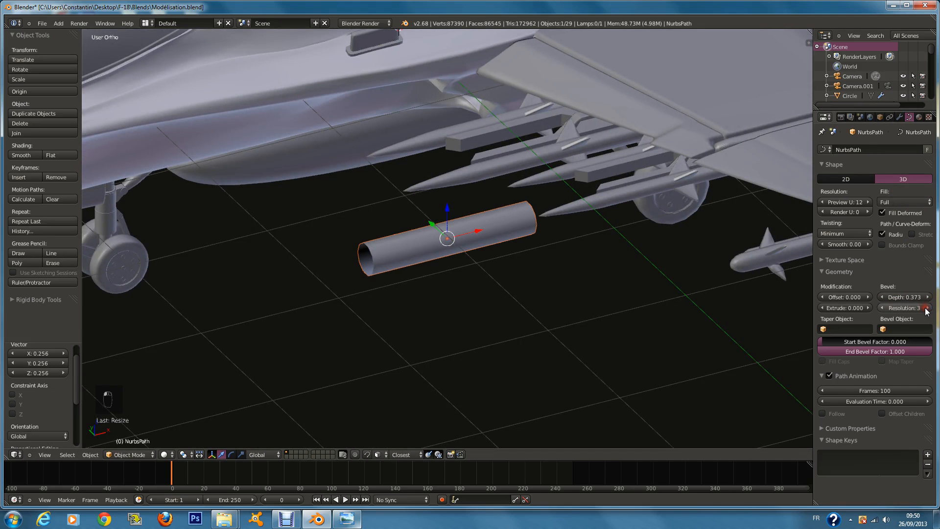
# Scale the tube down in front view and move it about 1.303 in X and 0.192 in Z onto the main wheel
pyautogui.moveTo(395, 301); pyautogui.dragTo(441, 298, button='middle')
pyautogui.press('KP_3')
pyautogui.press('KP_1')
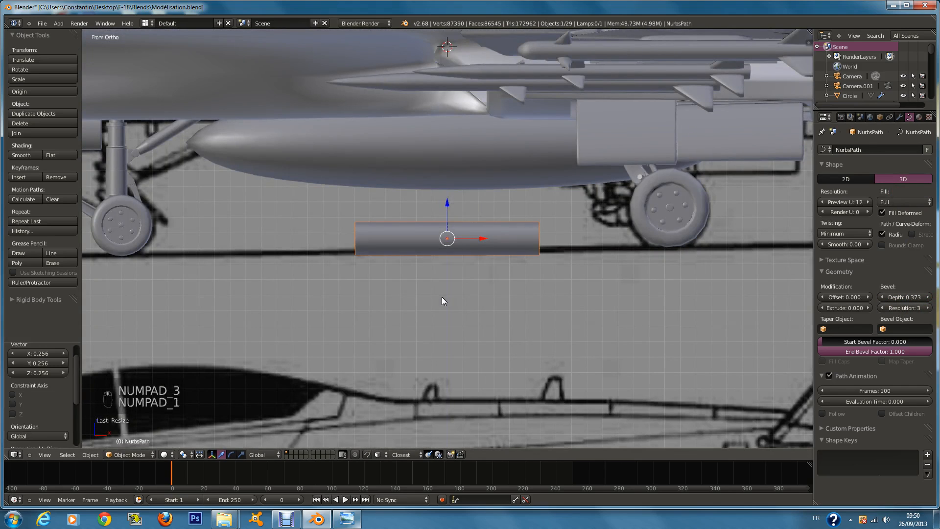
pyautogui.press('s')
pyautogui.click(545, 208)
pyautogui.press('g')
pyautogui.click(735, 182)
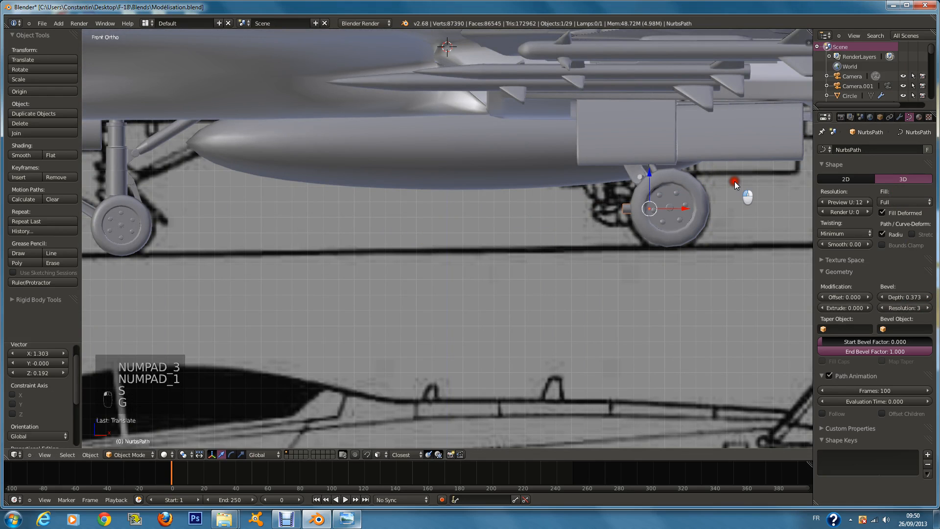
# Scale the tube by about 0.509 in the right view, next to the gear leg's lower joint
pyautogui.press('KP_Decimal')
pyautogui.press('ctrl+KP_1')
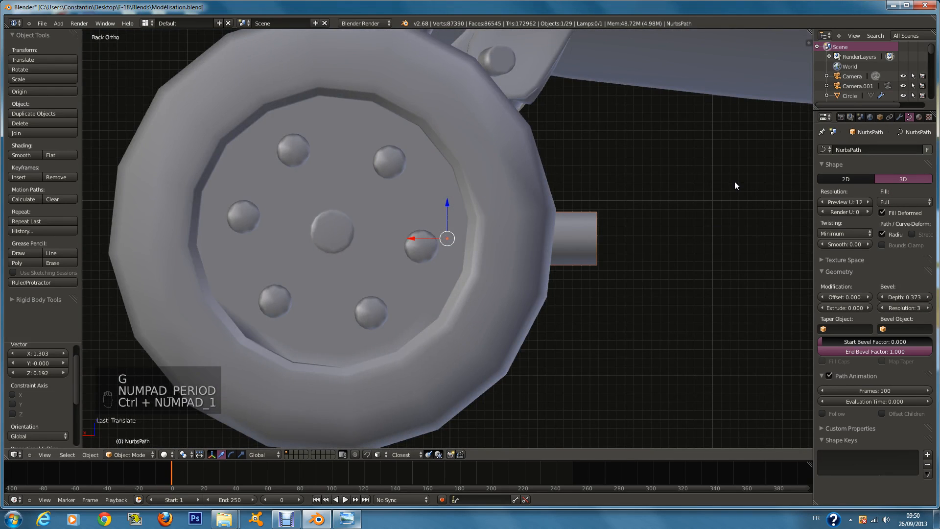
pyautogui.press('KP_3')
pyautogui.press('z')
pyautogui.press('z')
pyautogui.press('s')
pyautogui.click(569, 231)
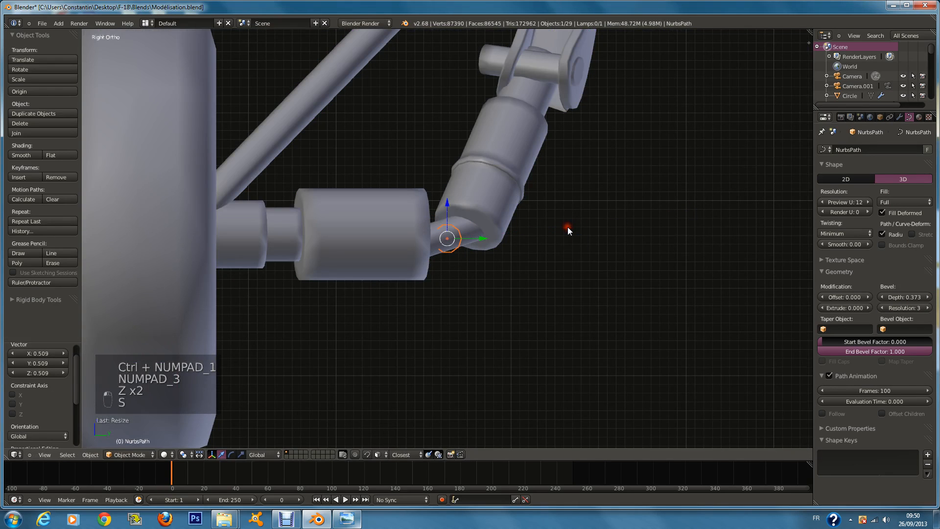
# Move the tube about -0.188 in Y and 0.063 in Z above the axle and rotate it 90° around Z
pyautogui.press('ctrl+KP_3')
pyautogui.press('g')
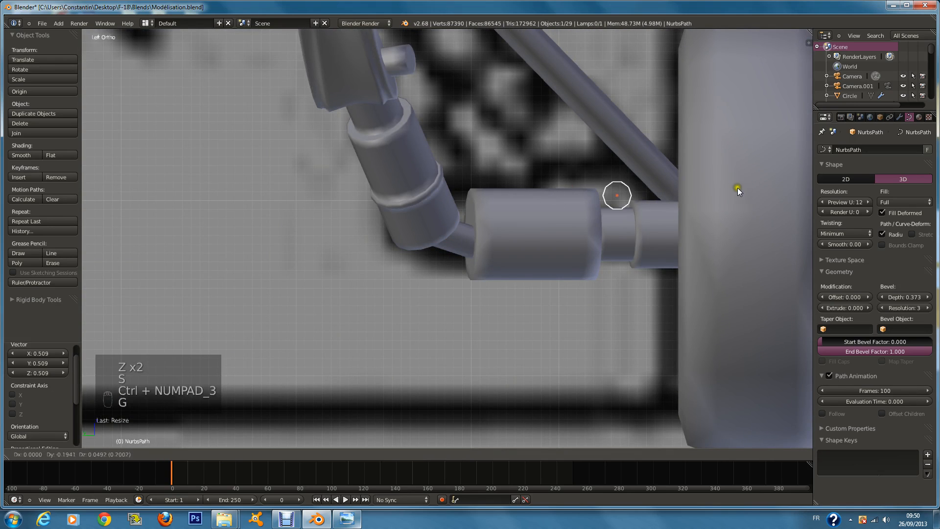
pyautogui.click(733, 172)
pyautogui.write('rz90')
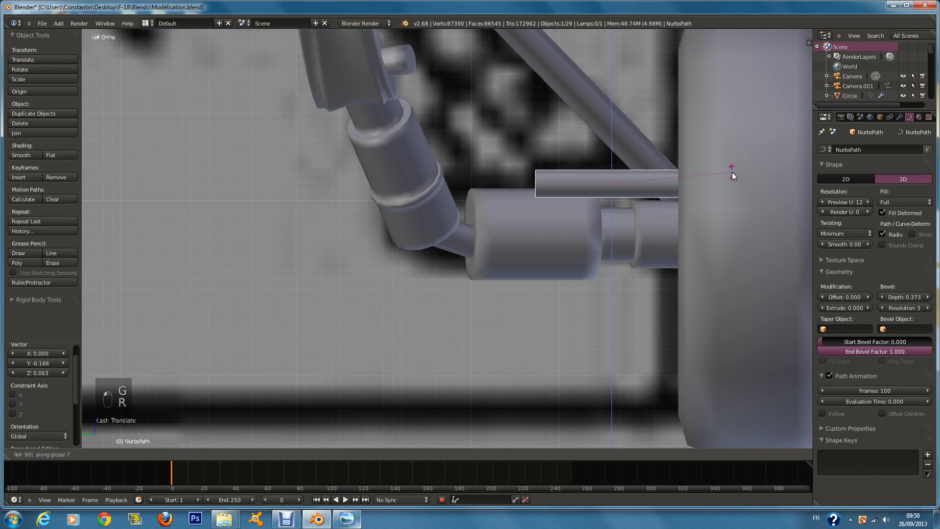
pyautogui.click(732, 172)
# Shift the tube sideways against the wheel axle, scale it down and lower it about 0.040 along Z
pyautogui.moveTo(728, 173); pyautogui.dragTo(419, 172, button='middle')
pyautogui.moveTo(348, 192); pyautogui.dragTo(233, 215)
pyautogui.moveTo(232, 215); pyautogui.dragTo(319, 215, button='middle')
pyautogui.press('s')
pyautogui.click(297, 206)
pyautogui.moveTo(258, 162); pyautogui.dragTo(263, 185)
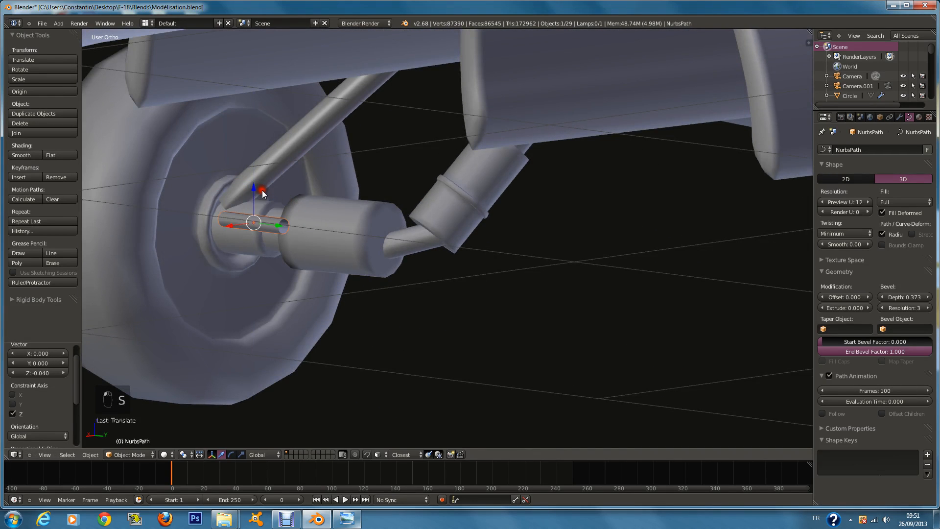
pyautogui.moveTo(263, 185); pyautogui.dragTo(313, 214, button='middle')
# Move the tube curve's wheel-side end point about -0.023 in X and -0.045 in Y into the wheel hub
pyautogui.press('Tab')
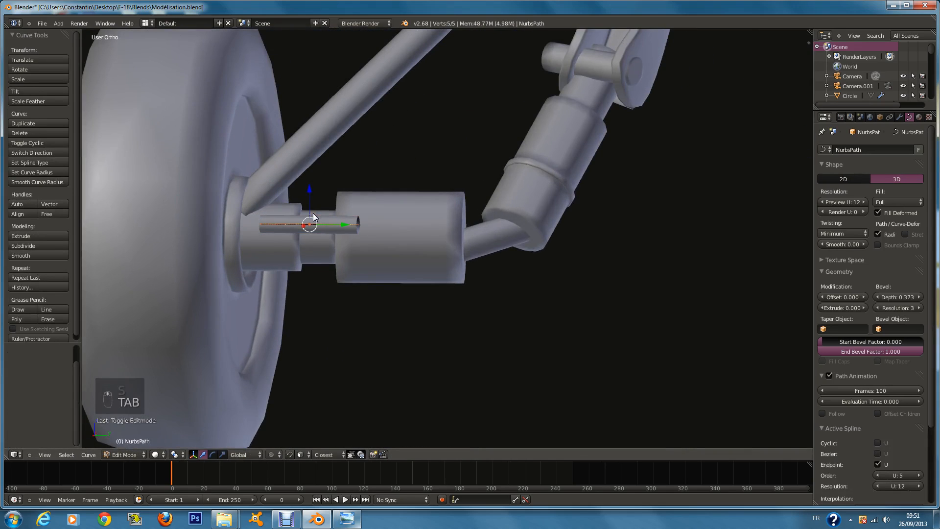
pyautogui.press('z')
pyautogui.press('z')
pyautogui.press('KP_Decimal')
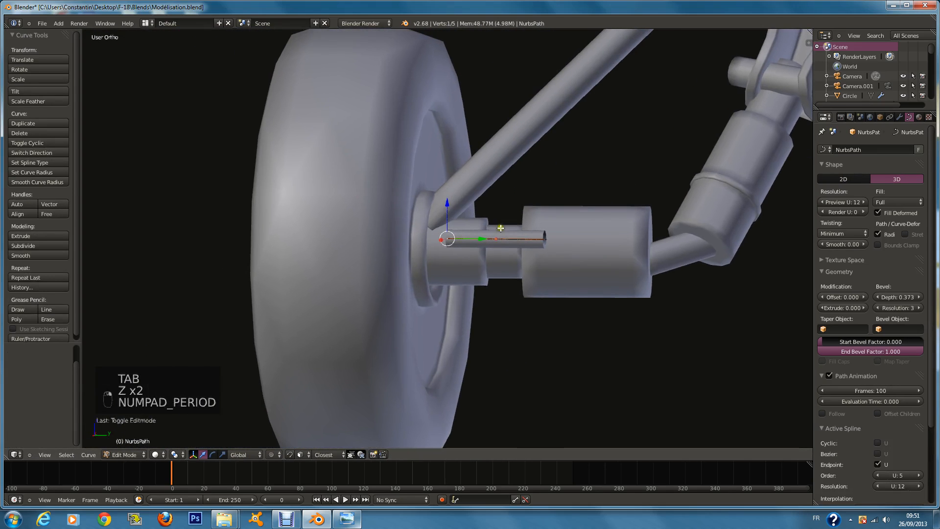
pyautogui.moveTo(343, 226); pyautogui.dragTo(410, 242, button='middle')
pyautogui.moveTo(410, 242); pyautogui.dragTo(407, 242)
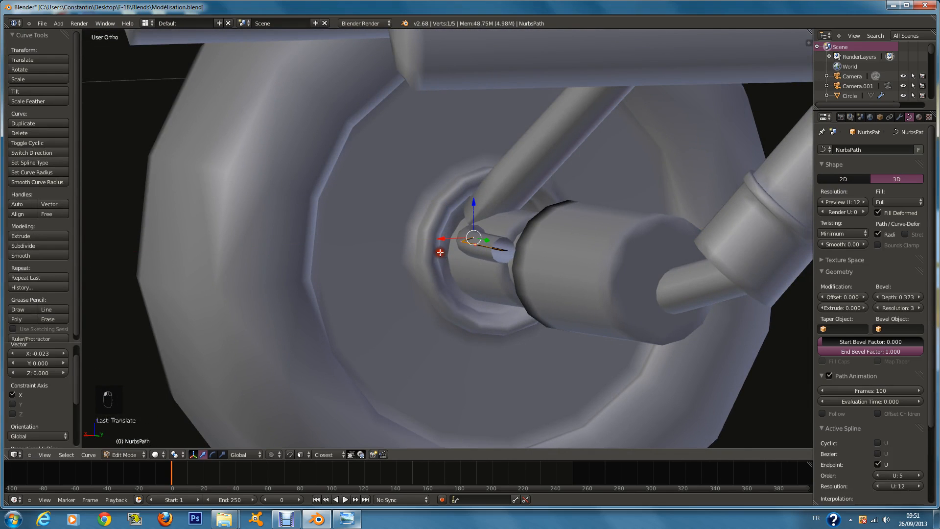
pyautogui.moveTo(408, 242); pyautogui.dragTo(479, 258, button='middle')
pyautogui.moveTo(487, 236); pyautogui.dragTo(454, 226)
pyautogui.moveTo(530, 248); pyautogui.dragTo(594, 244, button='middle')
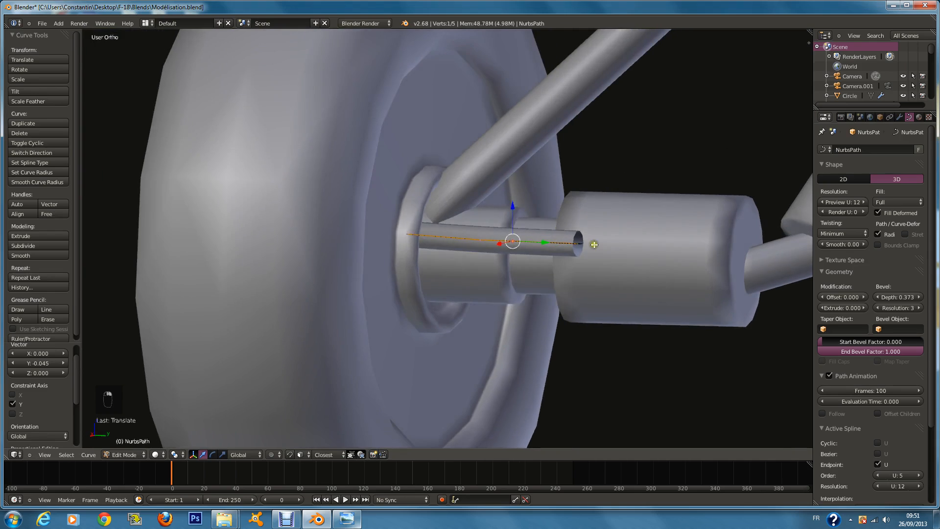
# Select the three control points away from the wheel and move them about 0.024 in Y and -0.077 in Z below the axle
pyautogui.press('z')
pyautogui.press('c')
pyautogui.scroll(-4, 563, 233)
pyautogui.click(569, 234)
pyautogui.rightClick(569, 233)
pyautogui.press('z')
pyautogui.scroll(-4, 573, 235)
pyautogui.scroll(-1, 577, 238)
pyautogui.scroll(2, 583, 244)
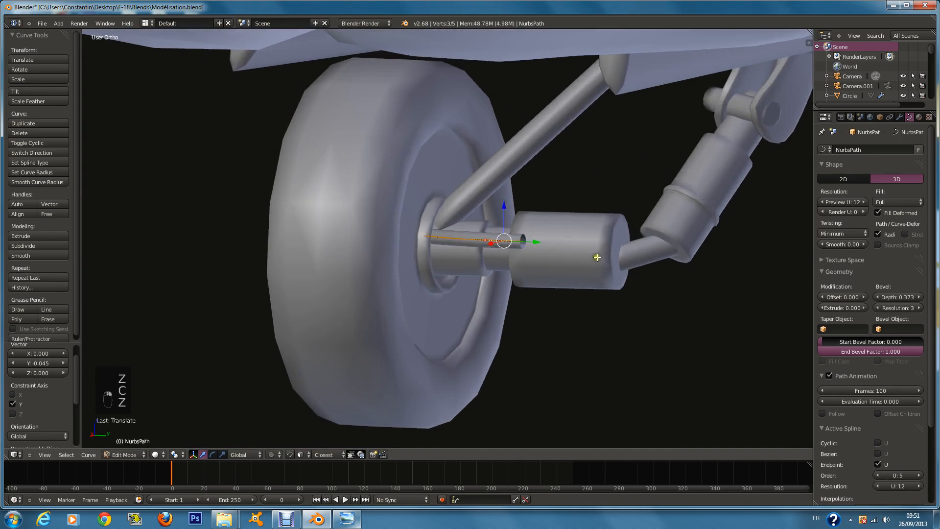
pyautogui.press('g')
pyautogui.click(594, 297)
# Move the tube's free end point about -0.027 in X, 0.056 in Y and 0.030 in Z
pyautogui.rightClick(546, 303)
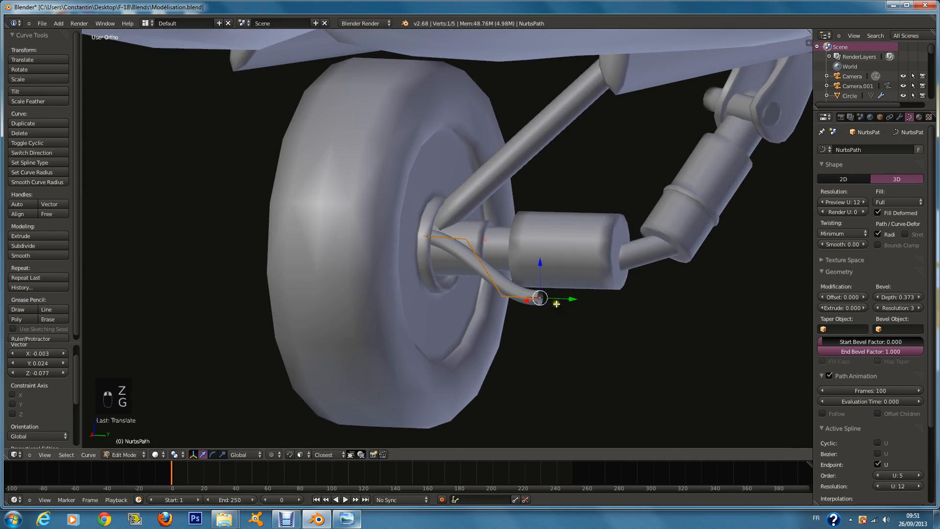
pyautogui.press('g')
pyautogui.click(591, 279)
pyautogui.scroll(-2, 607, 283)
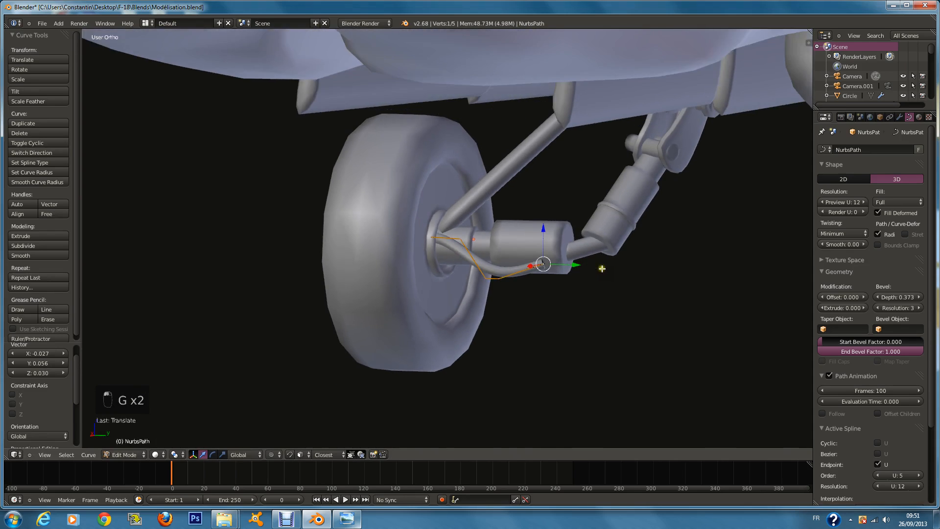
# Check the landing gear photo and extrude the tube's free end about 0.040 in X, 0.085 in Y and 0.133 in Z
pyautogui.scroll(-4, 602, 268)
pyautogui.click(343, 522)
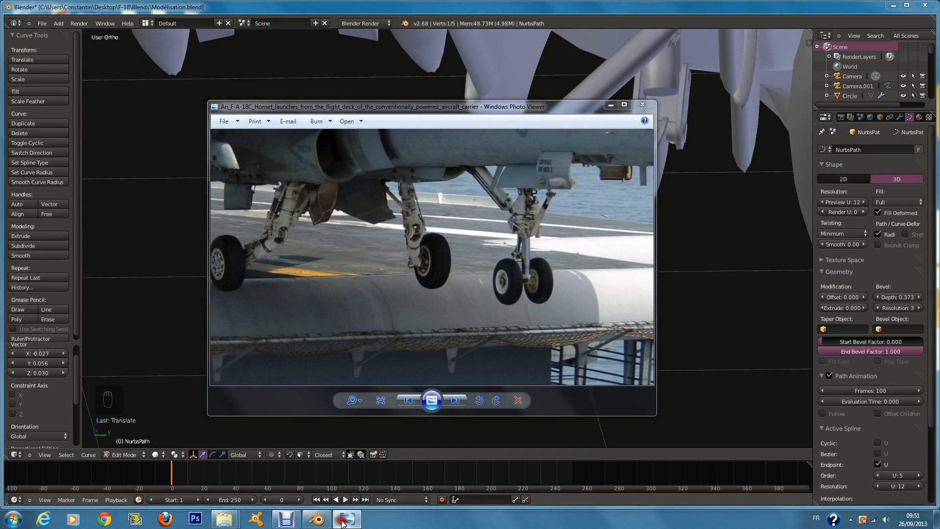
pyautogui.click(343, 522)
pyautogui.scroll(5, 607, 215)
pyautogui.press('e')
pyautogui.click(648, 147)
pyautogui.moveTo(649, 147); pyautogui.dragTo(583, 148, button='middle')
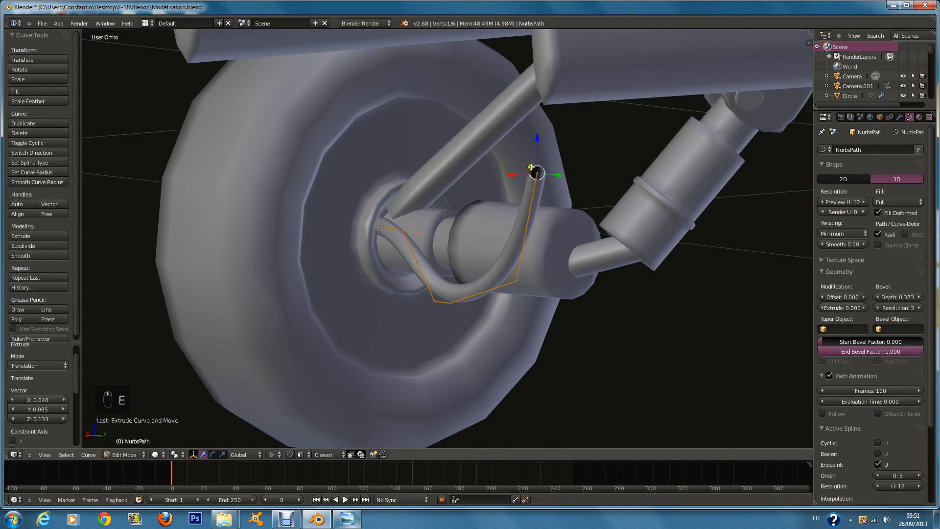
# Adjust the extruded end point beside the axle cylinder by about 0.021 in X, -0.068 in Z and -0.039 in X
pyautogui.moveTo(510, 178)
pyautogui.mouseDown()
pyautogui.moveTo(520, 179)
pyautogui.moveTo(503, 175)
pyautogui.mouseUp()
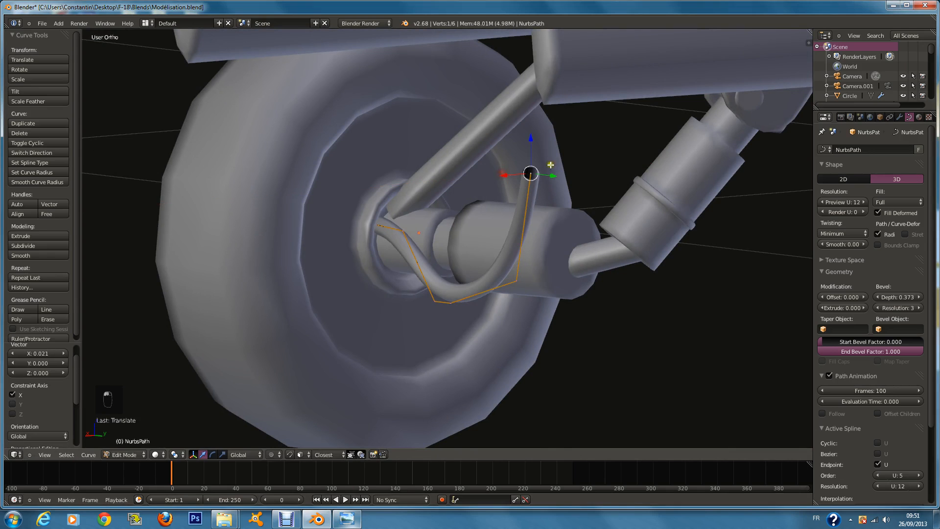
pyautogui.moveTo(532, 146); pyautogui.dragTo(532, 172)
pyautogui.moveTo(532, 171); pyautogui.dragTo(505, 185, button='middle')
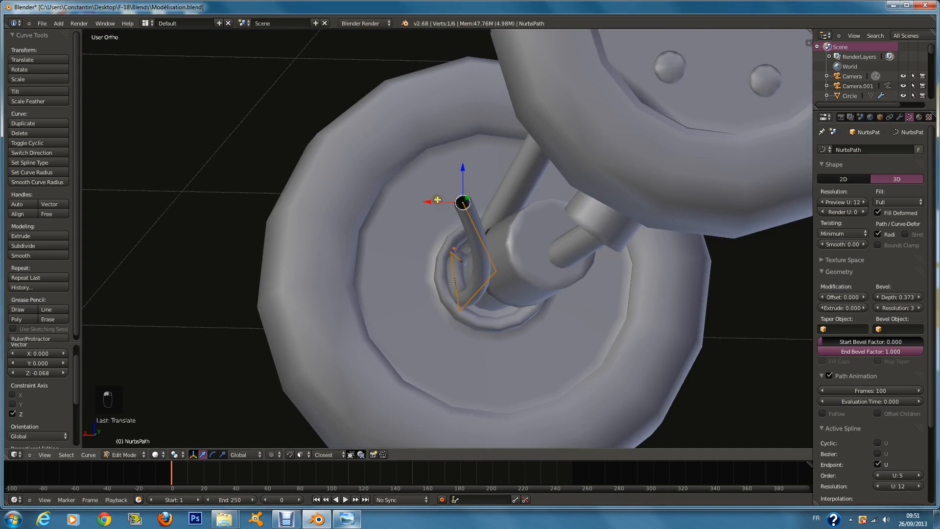
pyautogui.moveTo(426, 211); pyautogui.dragTo(506, 227, button='middle')
# Extrude the tube's end twice up along the gear leg, about 0.064 and 0.104 in Z
pyautogui.press('e')
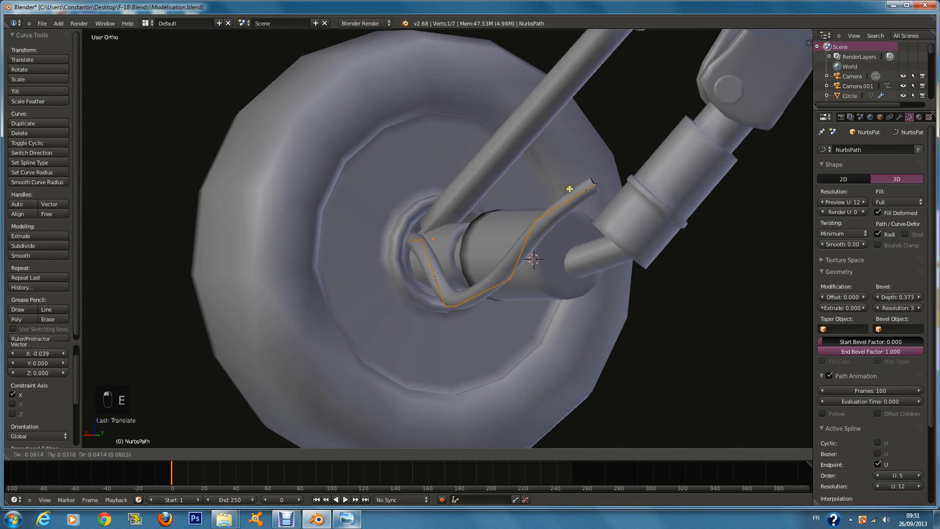
pyautogui.click(583, 171)
pyautogui.moveTo(583, 171); pyautogui.dragTo(682, 166, button='middle')
pyautogui.press('e')
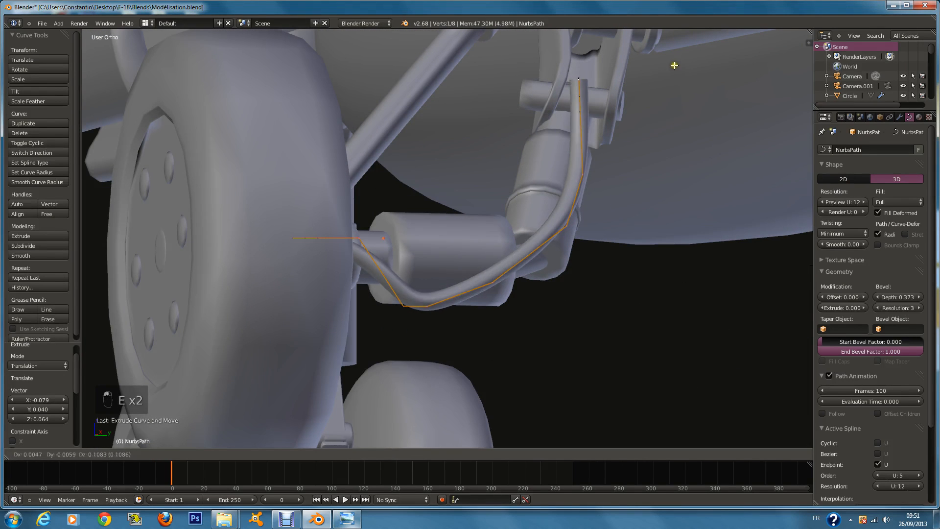
pyautogui.click(676, 65)
pyautogui.press('KP_Decimal')
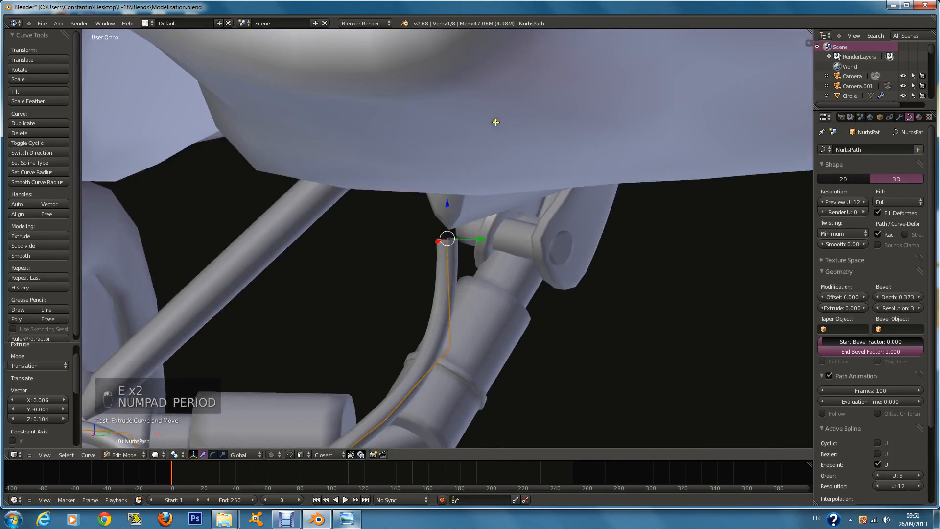
# Shift the tube's end toward the gear leg, extrude one more segment to the upper joint and adjust its position
pyautogui.moveTo(496, 122); pyautogui.dragTo(482, 185, button='middle')
pyautogui.moveTo(433, 235); pyautogui.dragTo(491, 260)
pyautogui.press('e')
pyautogui.click(594, 194)
pyautogui.moveTo(594, 195); pyautogui.dragTo(568, 159, button='middle')
pyautogui.moveTo(512, 183); pyautogui.dragTo(488, 188)
pyautogui.moveTo(488, 188)
pyautogui.mouseDown(button='middle')
pyautogui.moveTo(447, 193)
pyautogui.moveTo(492, 174)
pyautogui.moveTo(505, 178)
pyautogui.moveTo(493, 172)
pyautogui.mouseUp(button='middle')
pyautogui.moveTo(569, 204); pyautogui.dragTo(603, 220)
pyautogui.scroll(-4, 563, 238)
pyautogui.moveTo(513, 262); pyautogui.dragTo(530, 271, button='middle')
# Select all control points of the tube and shrink the curve radius by a factor of about 0.434
pyautogui.press('a')
pyautogui.press('Tab')
pyautogui.press('Tab')
pyautogui.press('Tab')
pyautogui.press('Tab')
pyautogui.press('Tab')
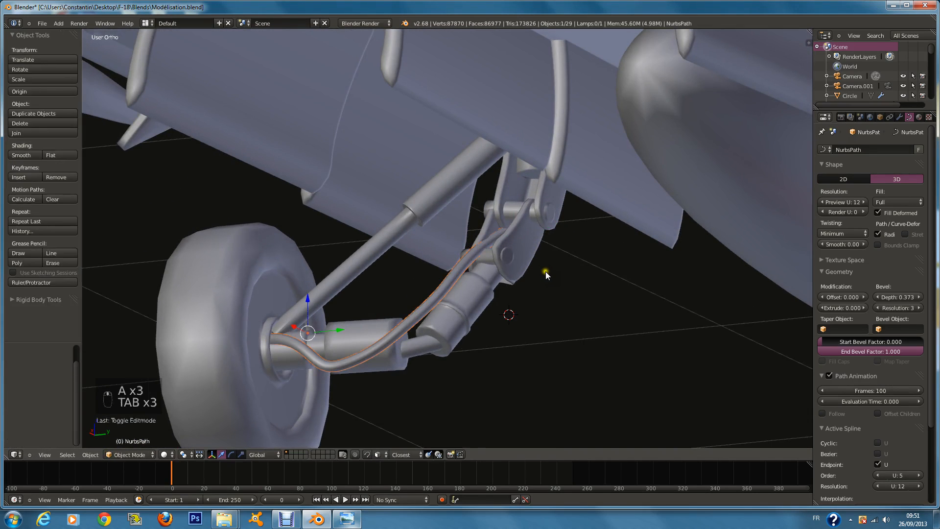
pyautogui.hotkey('alt', 'a')
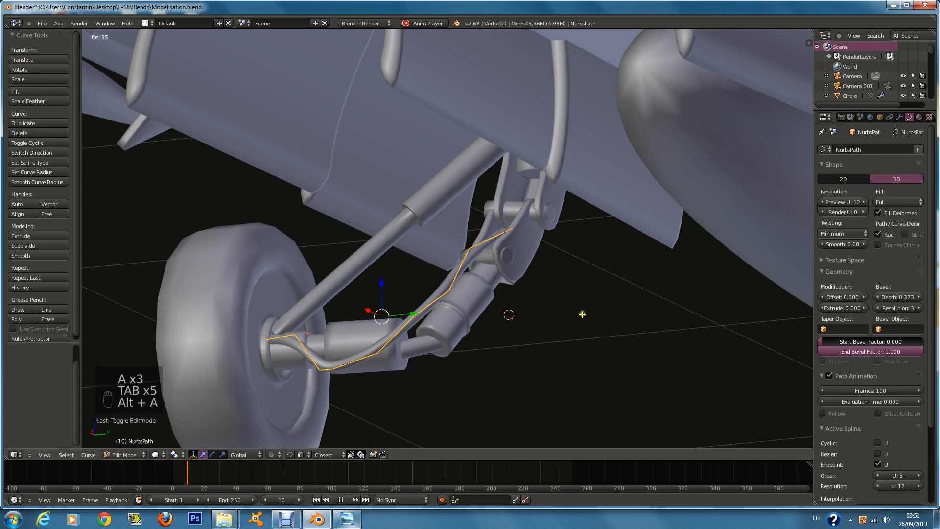
pyautogui.hotkey('alt', 'a')
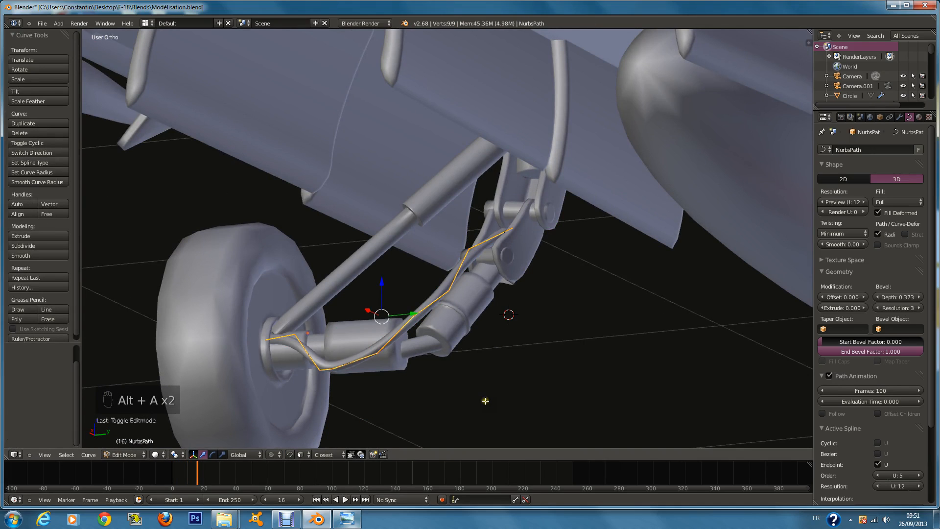
pyautogui.click(444, 344)
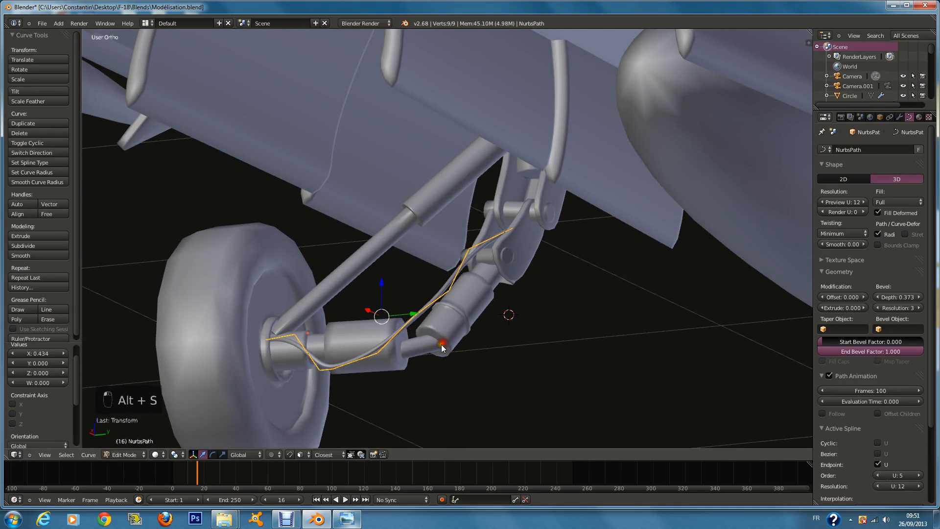
pyautogui.press('Tab')
pyautogui.moveTo(443, 345); pyautogui.dragTo(448, 365, button='middle')
pyautogui.scroll(1, 448, 365)
# Move the tube's upper end point sideways and slightly up into the gear leg's upper joint
pyautogui.press('Tab')
pyautogui.scroll(2, 486, 194)
pyautogui.rightClick(487, 193)
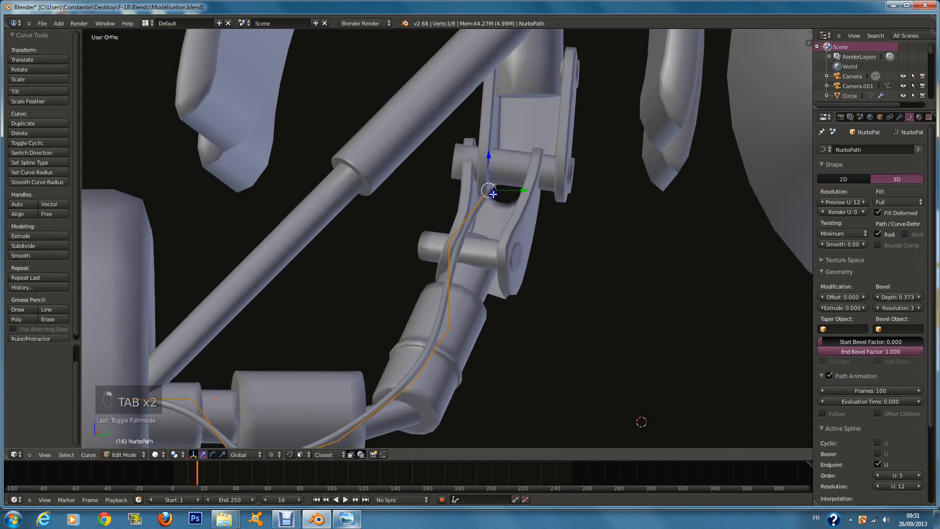
pyautogui.moveTo(510, 193); pyautogui.dragTo(530, 203)
pyautogui.moveTo(514, 168); pyautogui.dragTo(516, 161)
pyautogui.press('a')
pyautogui.press('a')
pyautogui.press('a')
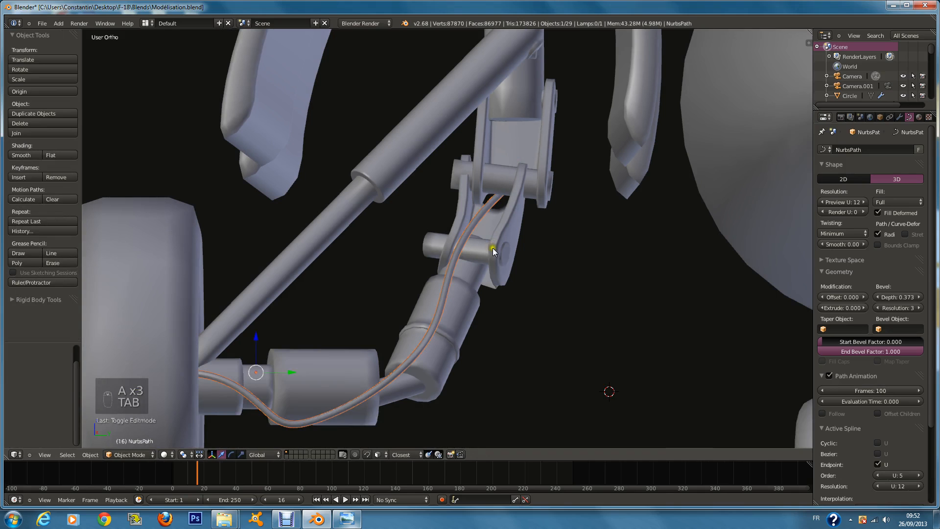
# Duplicate the tube and shift the copy slightly along Y next to the original
pyautogui.hotkey('shift', 'd')
pyautogui.click(499, 253)
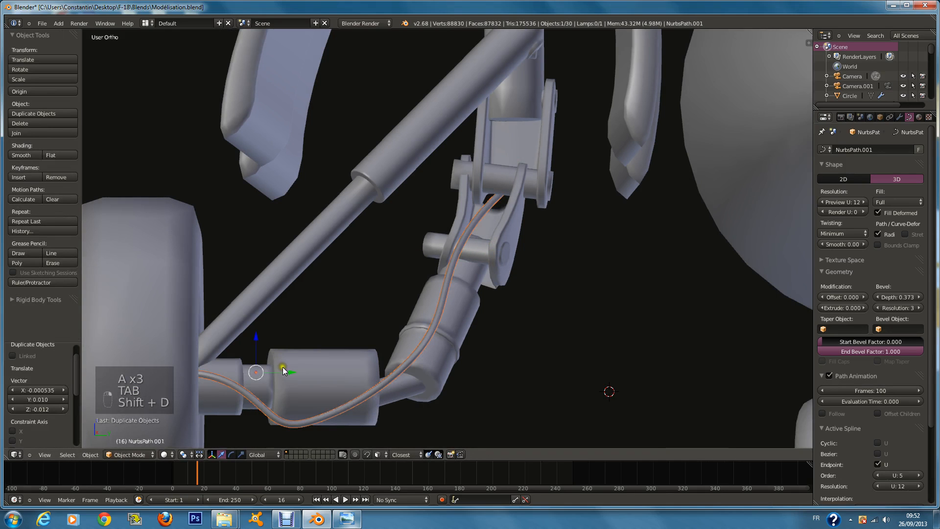
pyautogui.moveTo(283, 369); pyautogui.dragTo(301, 375)
pyautogui.moveTo(351, 365); pyautogui.dragTo(319, 363, button='middle')
# Move the copied tube's lowest control point about -0.033 in Z and 0.034 in X below the axle cylinder
pyautogui.press('Tab')
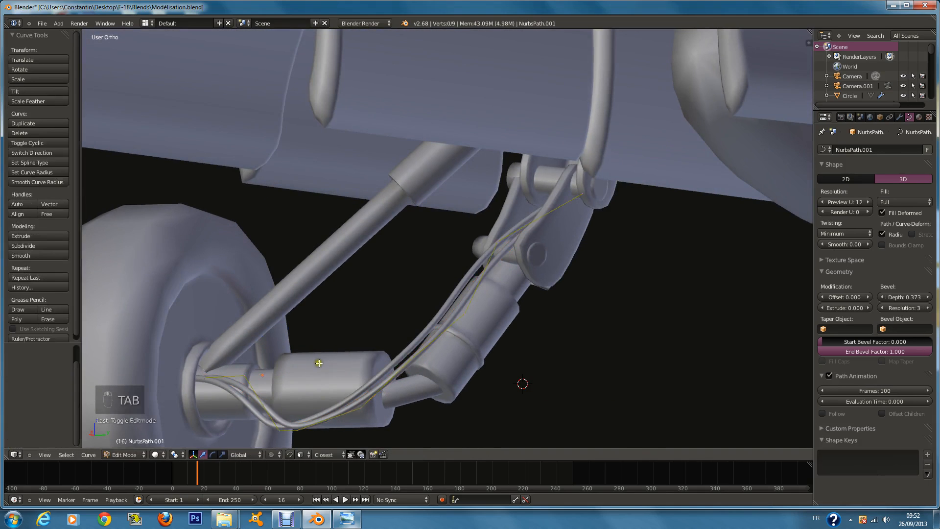
pyautogui.rightClick(298, 432)
pyautogui.moveTo(299, 407); pyautogui.dragTo(301, 430)
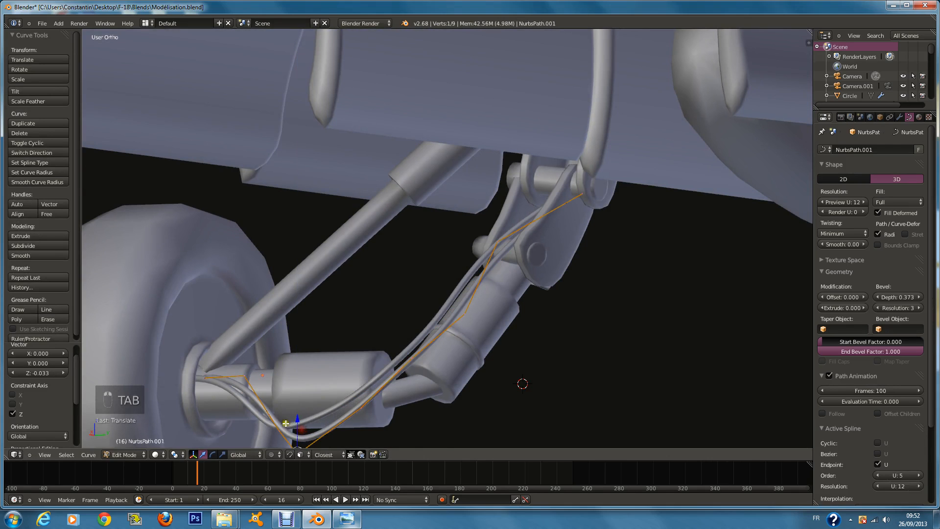
pyautogui.moveTo(293, 428); pyautogui.dragTo(272, 432, button='middle')
# Shift the copied tube's control point near the wheel hub along X and raise it about 0.034 in Z
pyautogui.rightClick(295, 380)
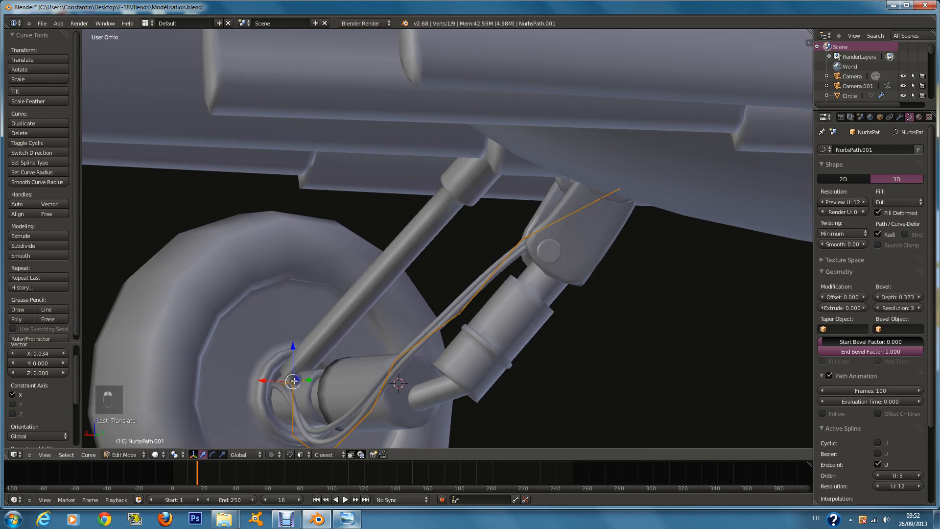
pyautogui.moveTo(275, 379); pyautogui.dragTo(304, 331)
pyautogui.click(300, 362)
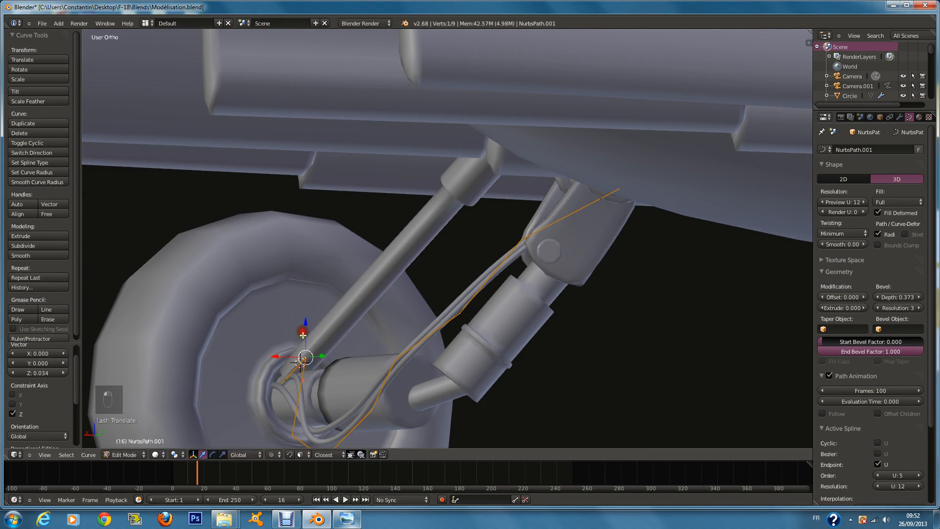
pyautogui.moveTo(304, 332); pyautogui.dragTo(379, 356, button='middle')
pyautogui.press('a')
# Shift the copied tube's control point beside the gear leg cylinder and save the file
pyautogui.rightClick(473, 313)
pyautogui.moveTo(497, 315); pyautogui.dragTo(462, 300)
pyautogui.moveTo(462, 300); pyautogui.dragTo(476, 271, button='middle')
pyautogui.scroll(-3, 520, 304)
pyautogui.press('Tab')
pyautogui.hotkey('ctrl', 's')
# Raise another control point of the copied tube near the gear leg's upper joint and finish editing the curve
pyautogui.scroll(2, 474, 271)
pyautogui.press('Tab')
pyautogui.rightClick(452, 251)
pyautogui.moveTo(450, 203); pyautogui.dragTo(464, 175)
pyautogui.moveTo(465, 175); pyautogui.dragTo(603, 308, button='middle')
pyautogui.press('Tab')
# Add the original tube to the selection with its copy and save the file
pyautogui.scroll(-2, 500, 219)
pyautogui.scroll(-3, 600, 251)
pyautogui.scroll(2, 603, 308)
pyautogui.scroll(-2, 559, 309)
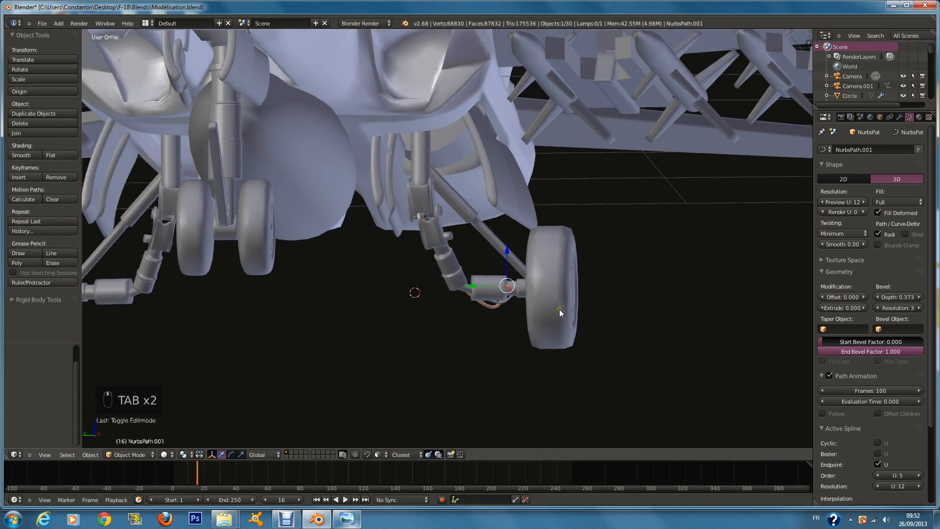
pyautogui.press('z')
pyautogui.keyDown('shift'); pyautogui.rightClick(500, 304); pyautogui.keyUp('shift')
pyautogui.press('z')
pyautogui.hotkey('ctrl', 's')
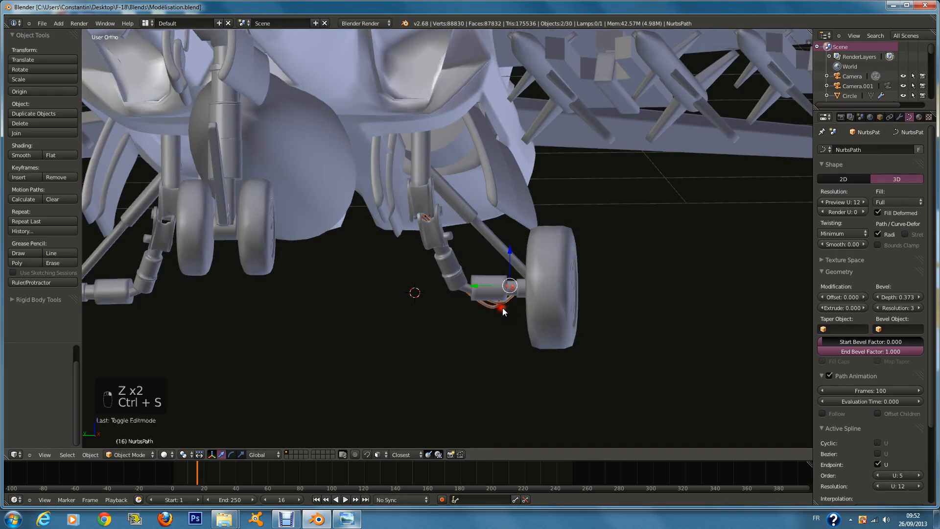
pyautogui.scroll(2, 522, 305)
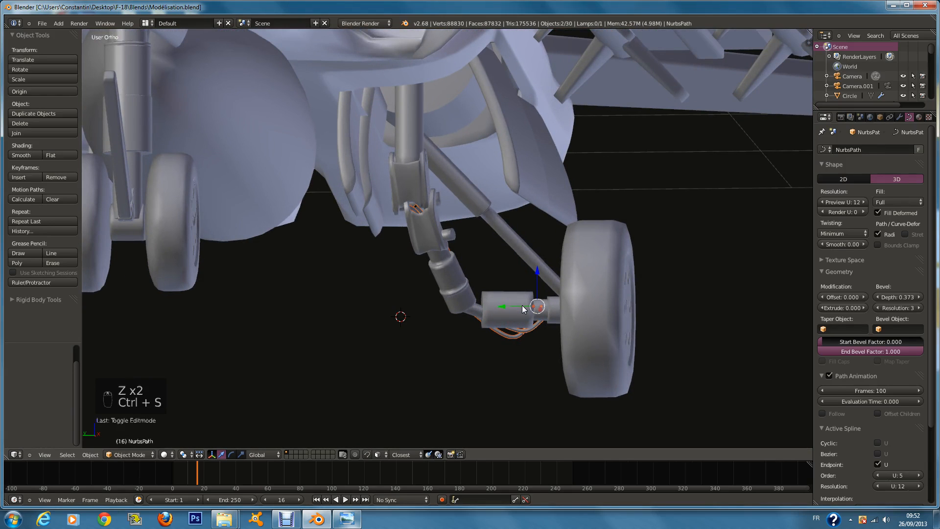
pyautogui.hotkey('ctrl', 'c')
pyautogui.hotkey('ctrl', 'c')
pyautogui.hotkey('ctrl', 'alt', 'c')
pyautogui.hotkey('ctrl', 'alt', 'c')
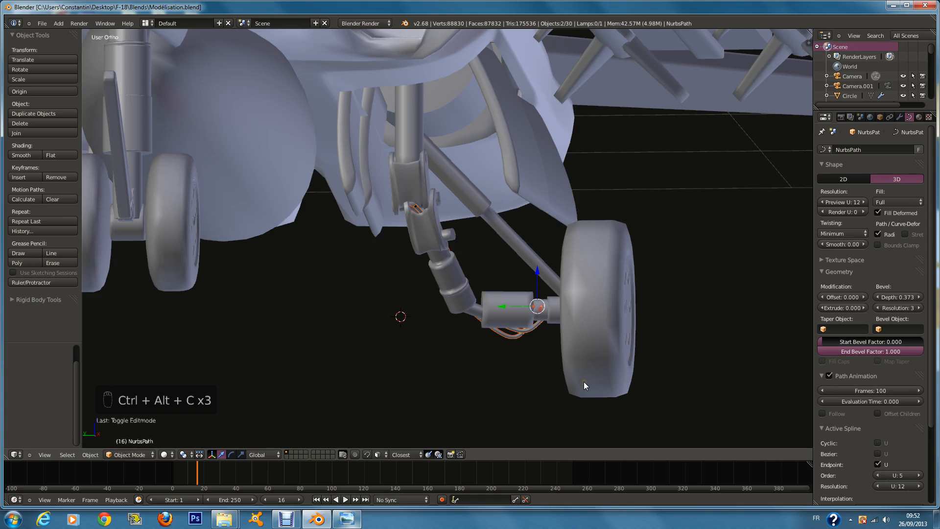
pyautogui.hotkey('ctrl', 'alt', 'shift', 'c')
# Convert both selected tubes from curves to meshes
pyautogui.hotkey('alt', 'c')
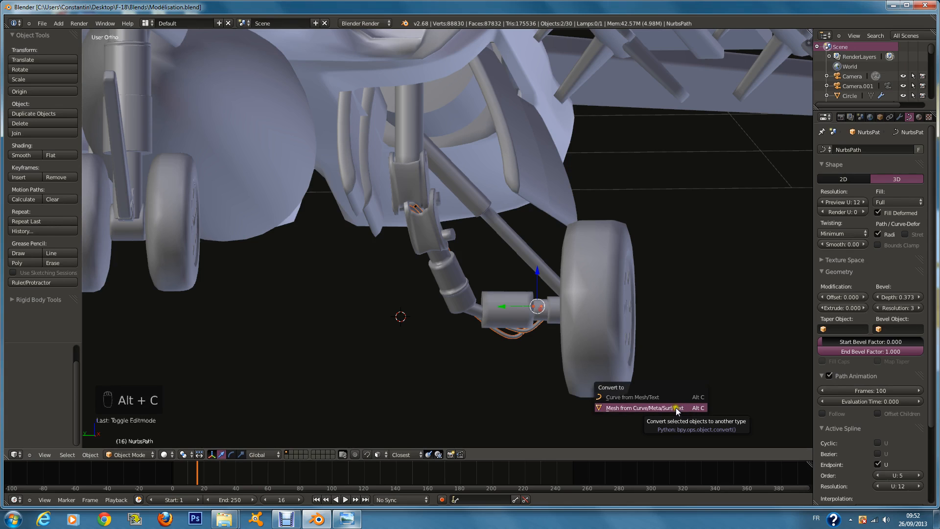
pyautogui.click(678, 408)
pyautogui.scroll(2, 598, 382)
# Examine the mesh geometry of each converted tube in edit mode
pyautogui.press('Tab')
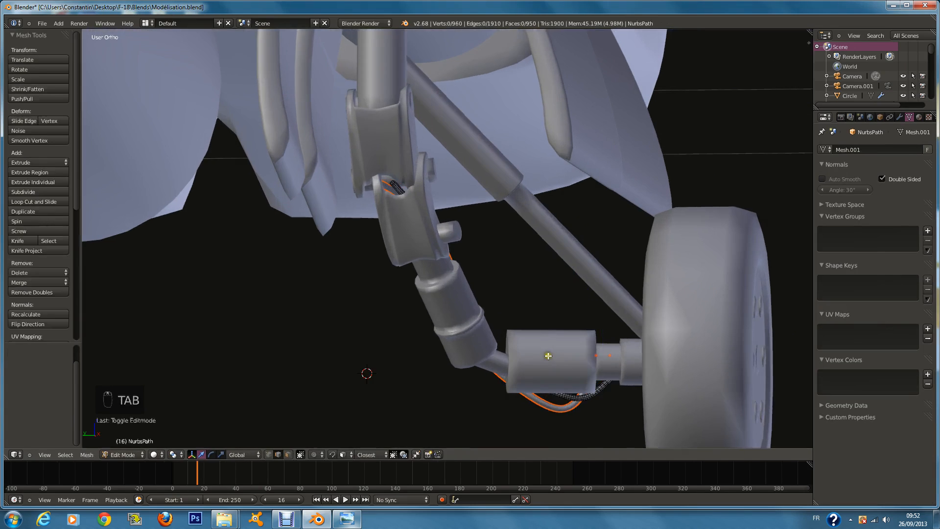
pyautogui.press('a')
pyautogui.press('a')
pyautogui.press('a')
pyautogui.press('a')
pyautogui.press('a')
pyautogui.press('a')
pyautogui.press('Tab')
pyautogui.rightClick(554, 408)
pyautogui.press('Tab')
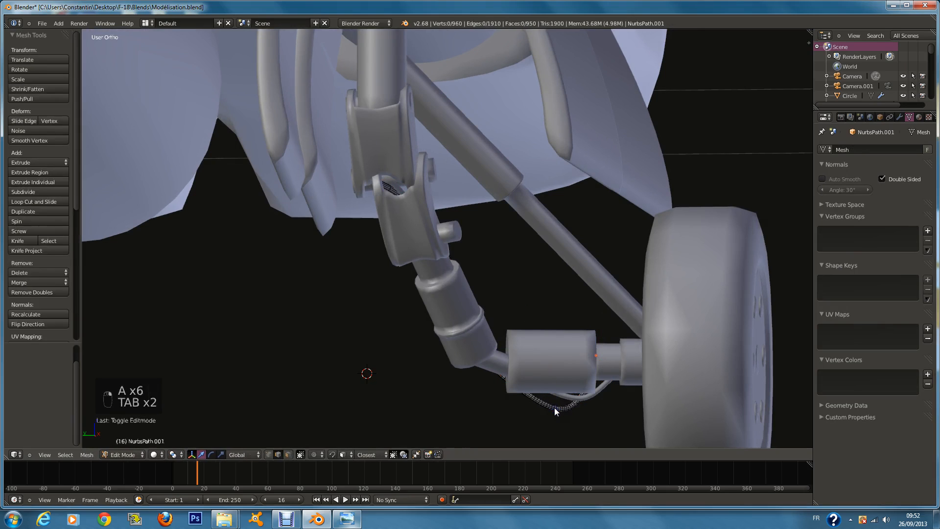
pyautogui.press('Tab')
# Select both converted tubes on the landing gear leg and join them into a single mesh object
pyautogui.scroll(-3, 555, 408)
pyautogui.press('z')
pyautogui.press('z')
pyautogui.scroll(-3, 539, 366)
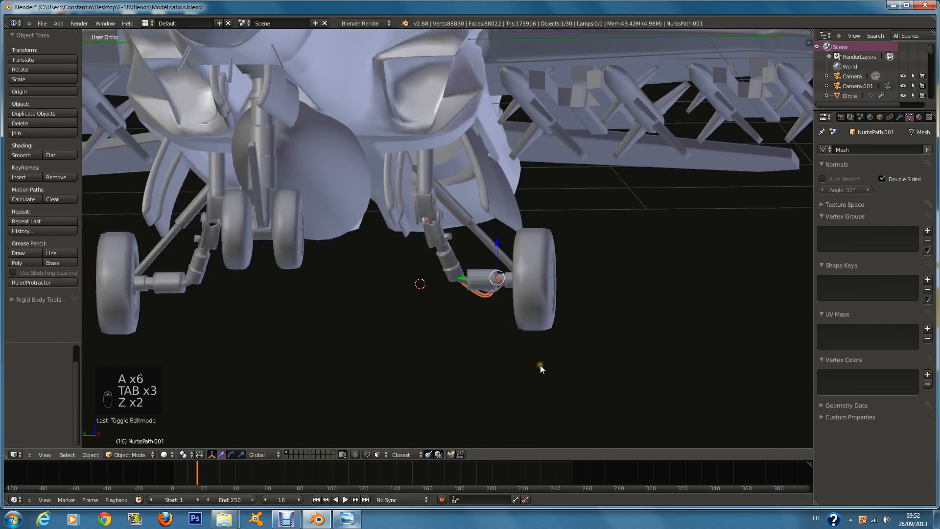
pyautogui.moveTo(539, 366)
pyautogui.mouseDown(button='middle')
pyautogui.moveTo(524, 367)
pyautogui.moveTo(395, 289)
pyautogui.moveTo(249, 266)
pyautogui.mouseUp(button='middle')
pyautogui.press('z')
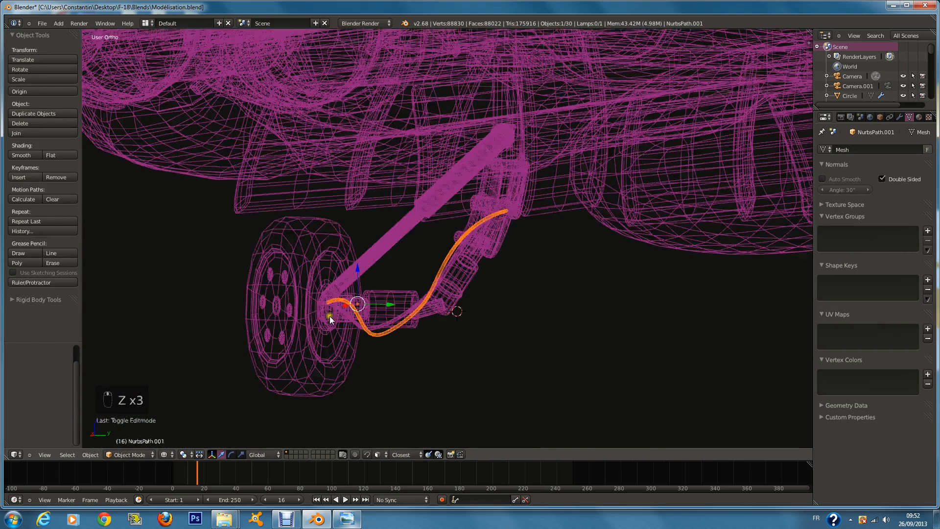
pyautogui.keyDown('shift'); pyautogui.rightClick(379, 332); pyautogui.keyUp('shift')
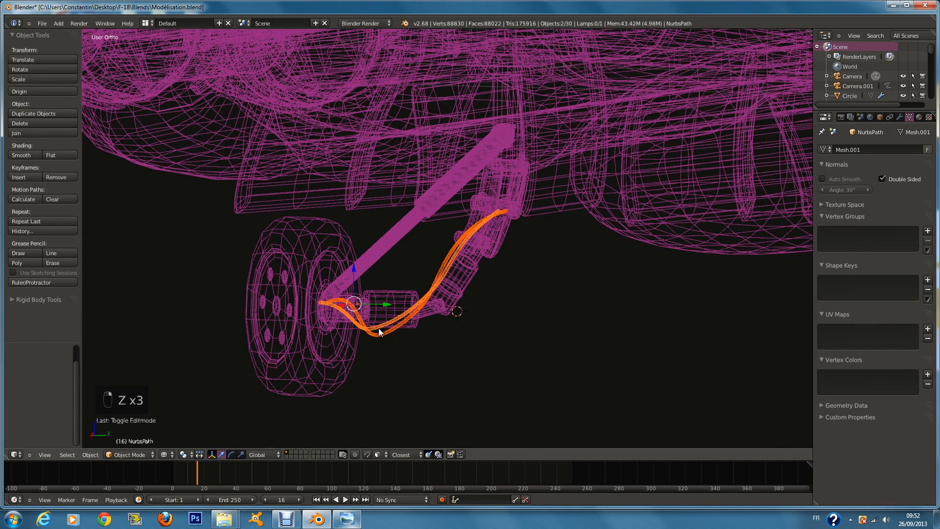
pyautogui.hotkey('ctrl', 'j')
pyautogui.press('z')
# Duplicate the joined tubes with an offset of about X -0.014, Y 0.023, Z 0.075 and apply the copy's location and rotation
pyautogui.hotkey('shift', 'd')
pyautogui.click(518, 280)
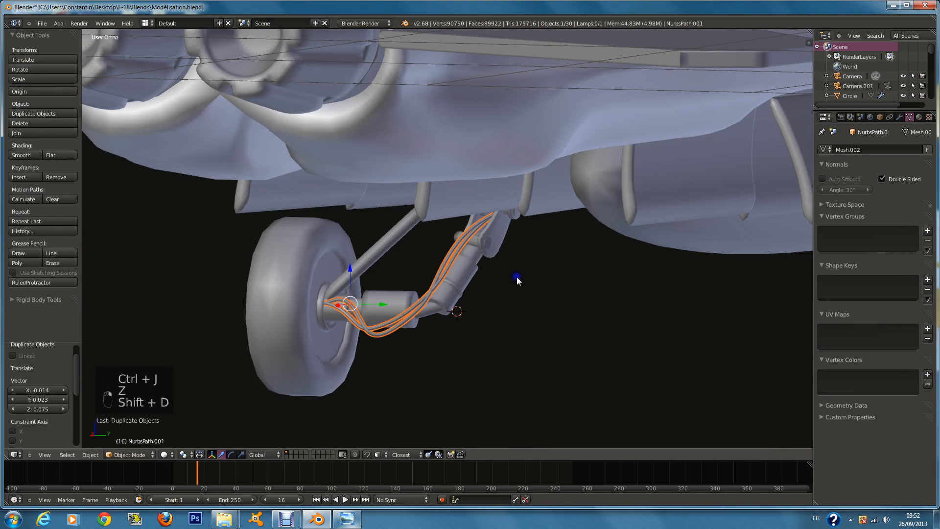
pyautogui.hotkey('ctrl', 'a')
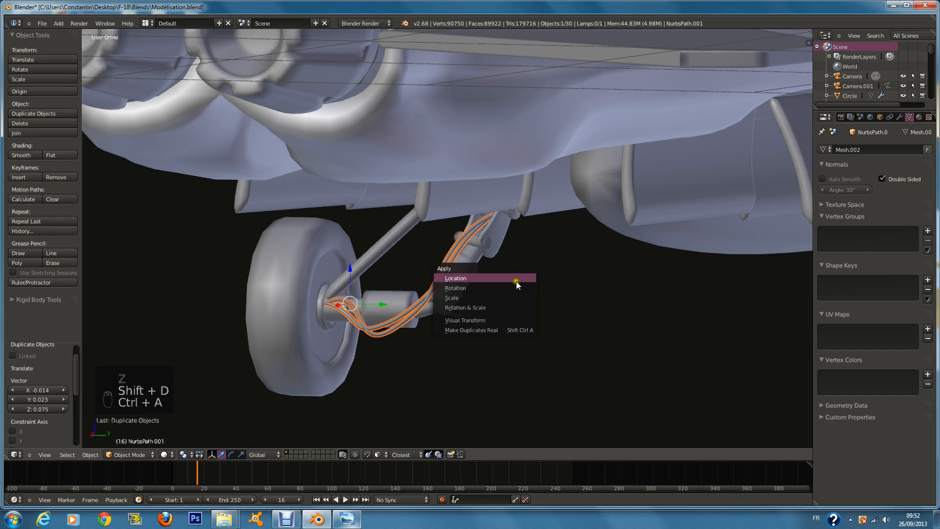
pyautogui.click(516, 283)
pyautogui.hotkey('ctrl', 'a')
pyautogui.click(516, 289)
# Reset the 3D cursor to the scene centre and mirror the duplicated tubes along the global Y axis
pyautogui.hotkey('shift', 'c')
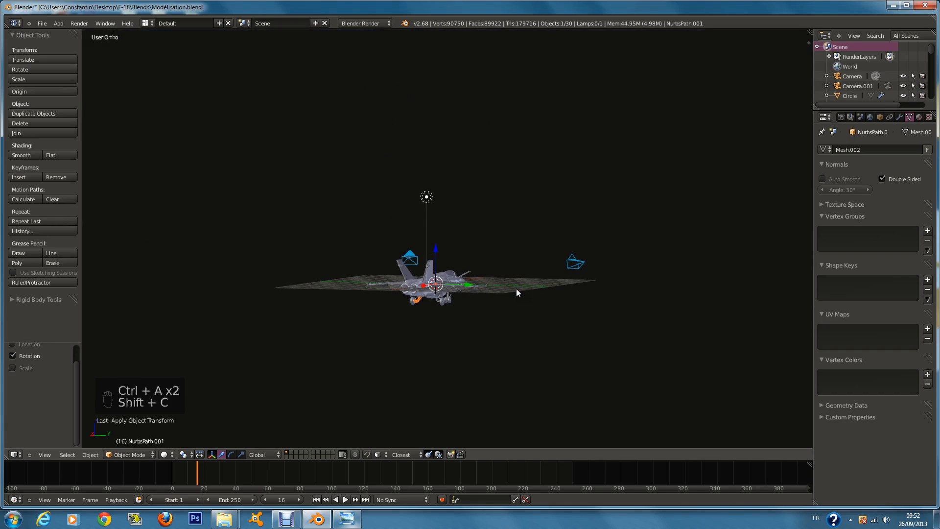
pyautogui.hotkey('ctrl', 'm')
pyautogui.press('y')
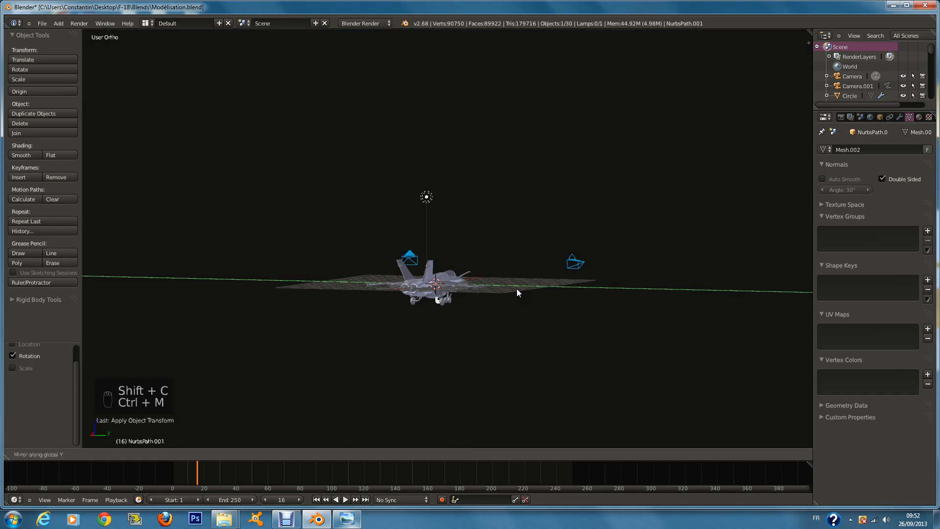
pyautogui.click(517, 292)
# Inspect the mirrored tubes on the opposite landing gear leg, deselect all objects and save the file
pyautogui.press('KP_Decimal')
pyautogui.scroll(-11, 539, 290)
pyautogui.moveTo(516, 289); pyautogui.dragTo(607, 297, button='middle')
pyautogui.press('a')
pyautogui.press('a')
pyautogui.scroll(-2, 591, 318)
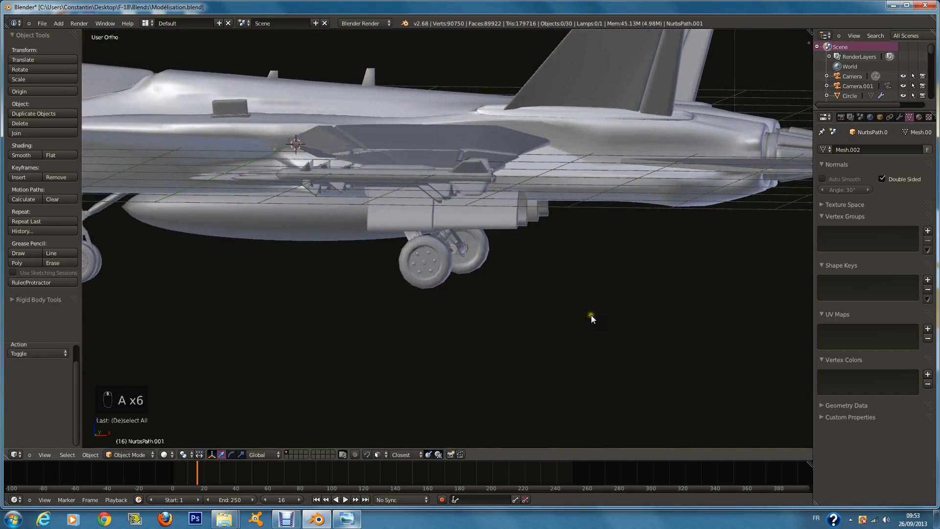
pyautogui.hotkey('ctrl', 's')
# View the whole aircraft through the scene camera and save the file with nothing selected
pyautogui.press('KP_0')
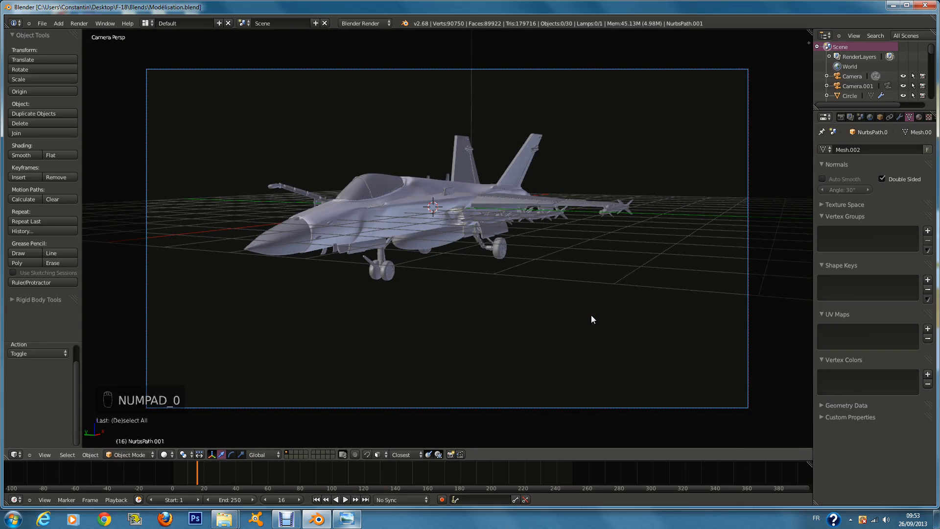
pyautogui.scroll(2, 591, 319)
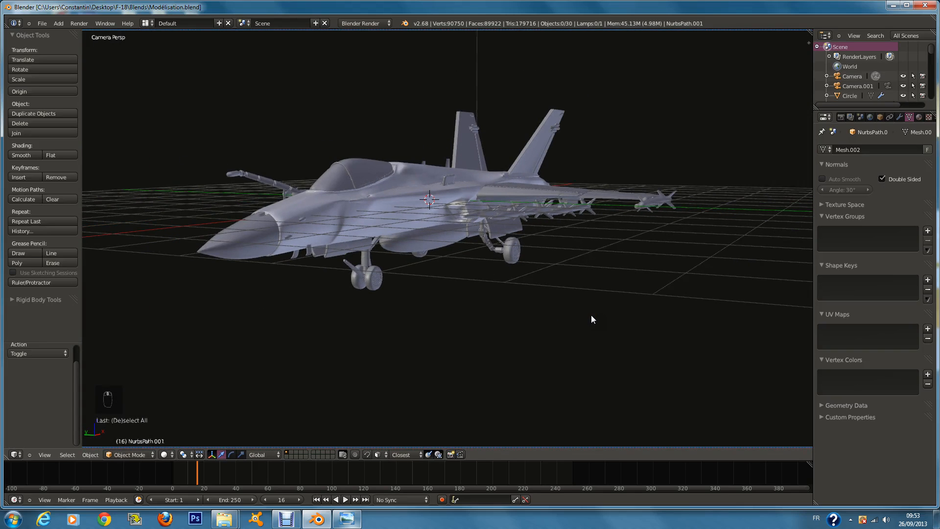
pyautogui.press('a')
pyautogui.press('a')
pyautogui.press('a')
pyautogui.hotkey('ctrl', 's')
pyautogui.scroll(-2, 595, 317)
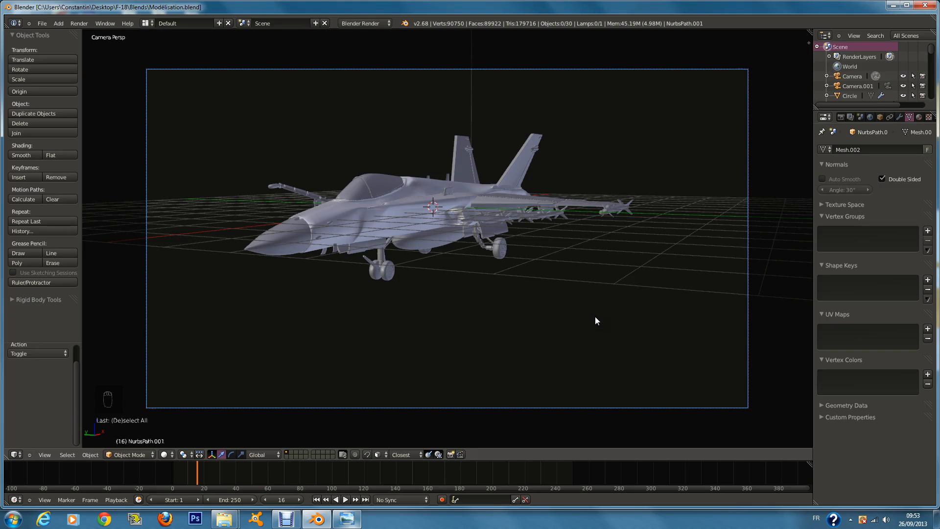
pyautogui.press('a')
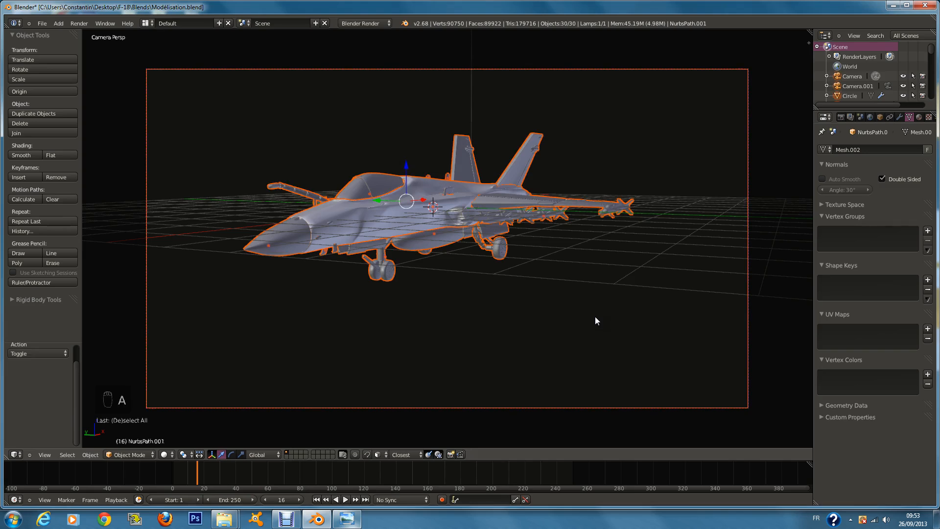
pyautogui.press('a')
pyautogui.press('a')
pyautogui.hotkey('ctrl', 's')
pyautogui.click(595, 321)
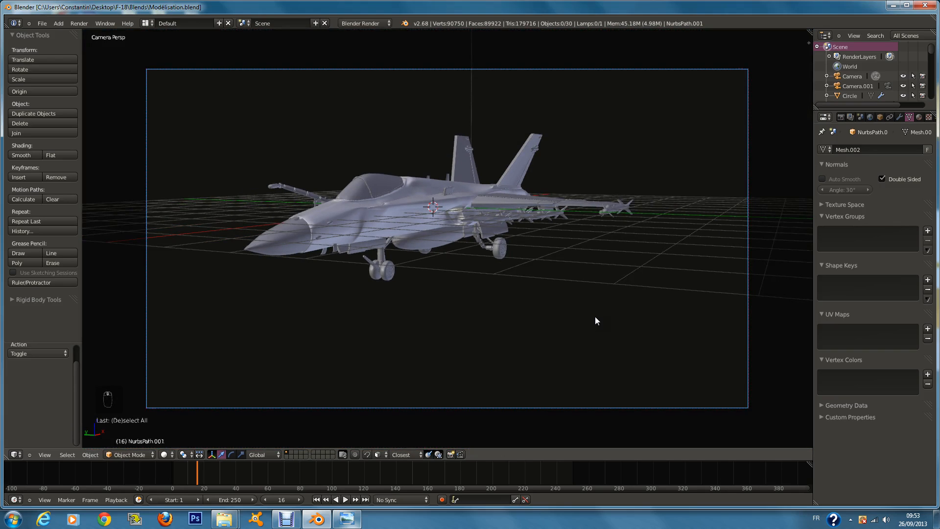
pyautogui.press('a')
pyautogui.press('a')
pyautogui.press('a')
pyautogui.hotkey('ctrl', 's')
pyautogui.click(540, 357)
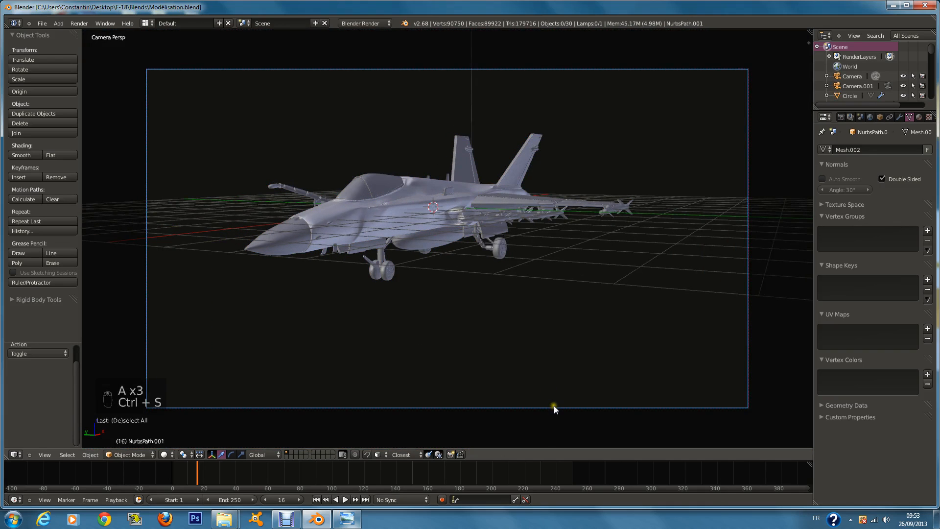